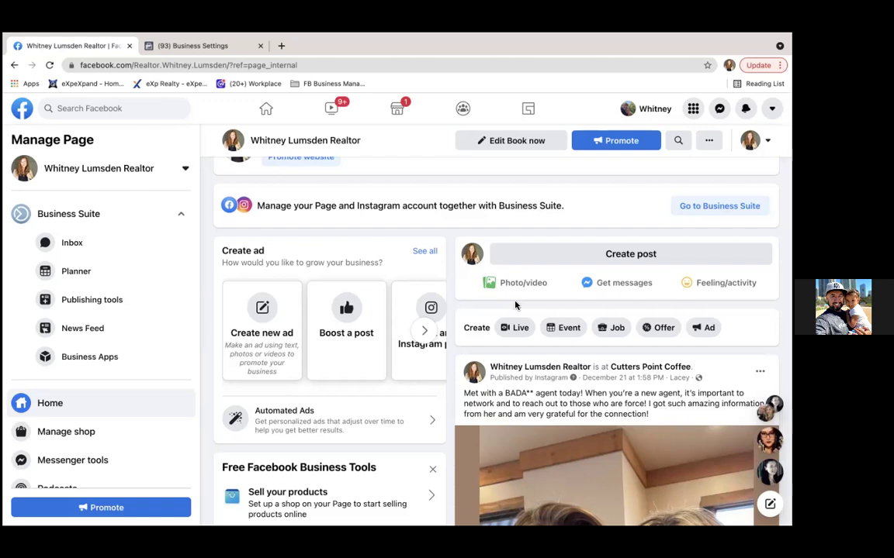
# Step: Reload the Facebook business page and look over its header and page sections
pyautogui.scroll(1, 154, 142)
pyautogui.scroll(2, 154, 141)
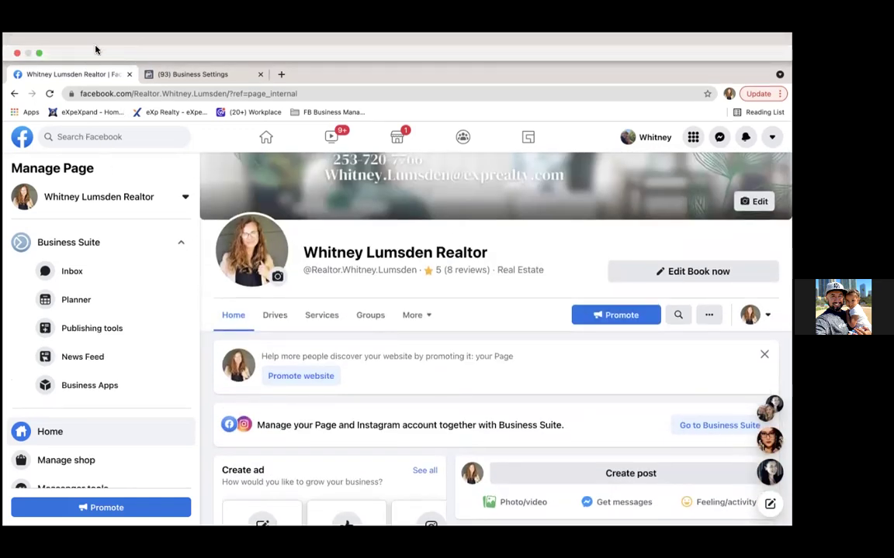
pyautogui.click(49, 94)
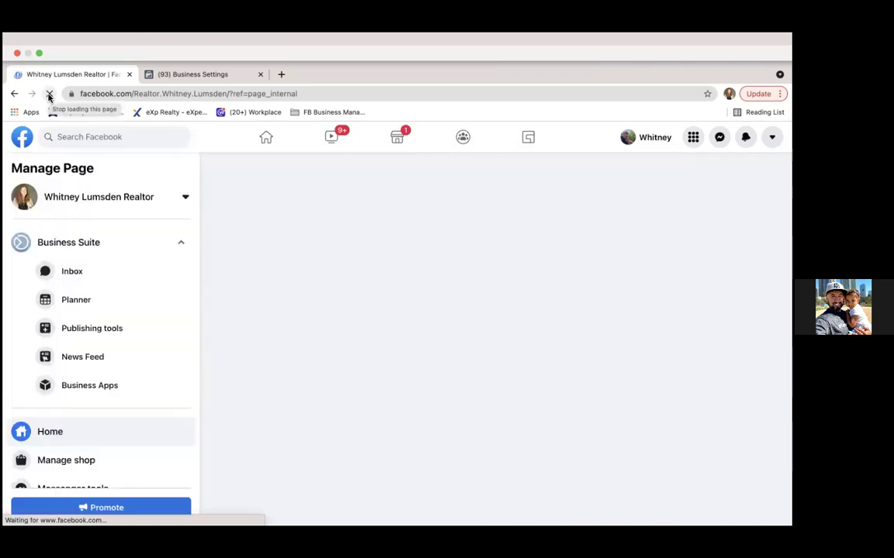
pyautogui.scroll(-5, 423, 329)
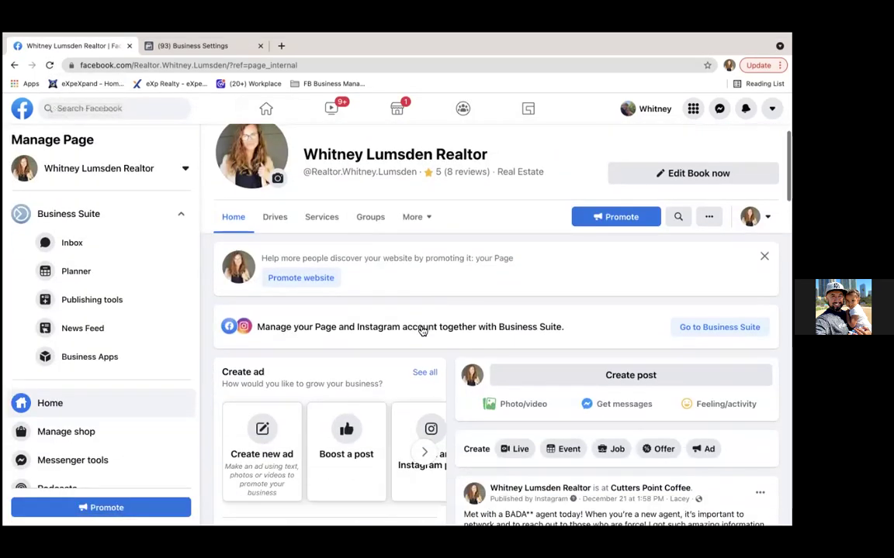
pyautogui.scroll(6, 422, 329)
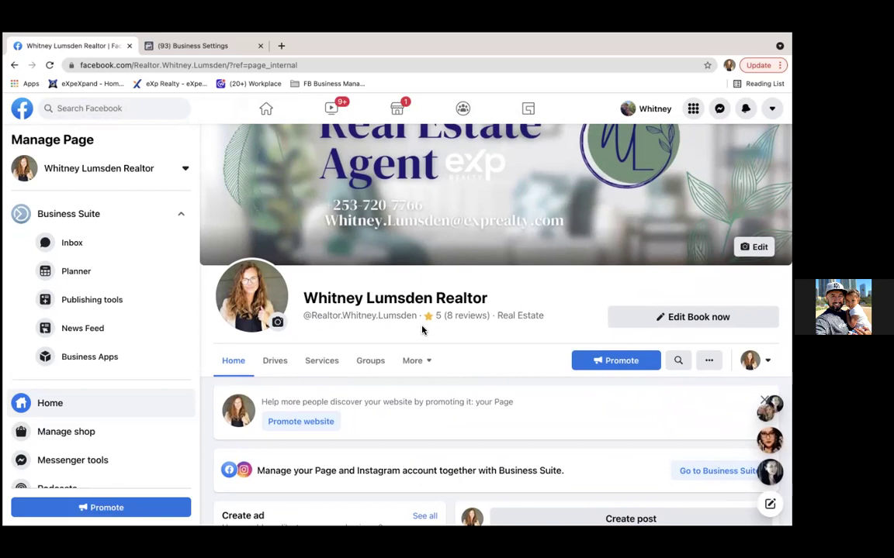
# Step: Switch to the business settings page and open Ads Manager from the saved Facebook business bookmarks
pyautogui.click(186, 45)
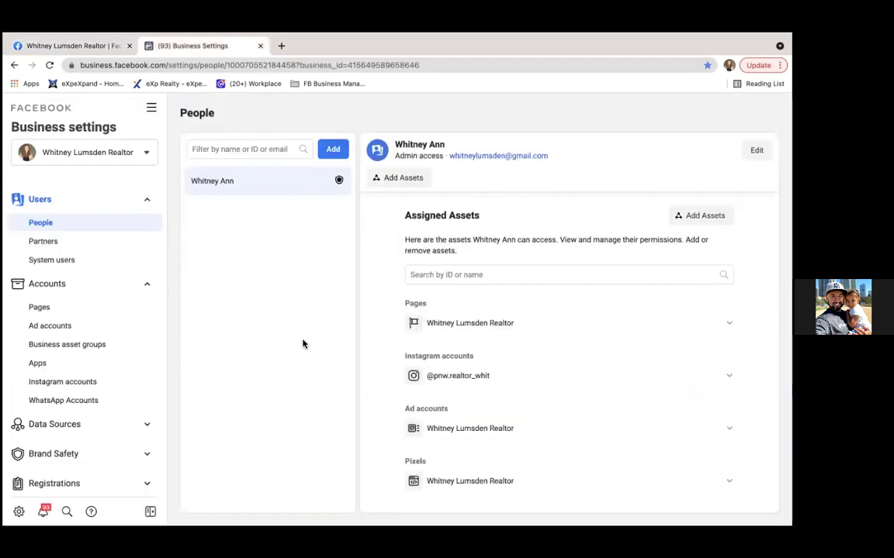
pyautogui.click(334, 83)
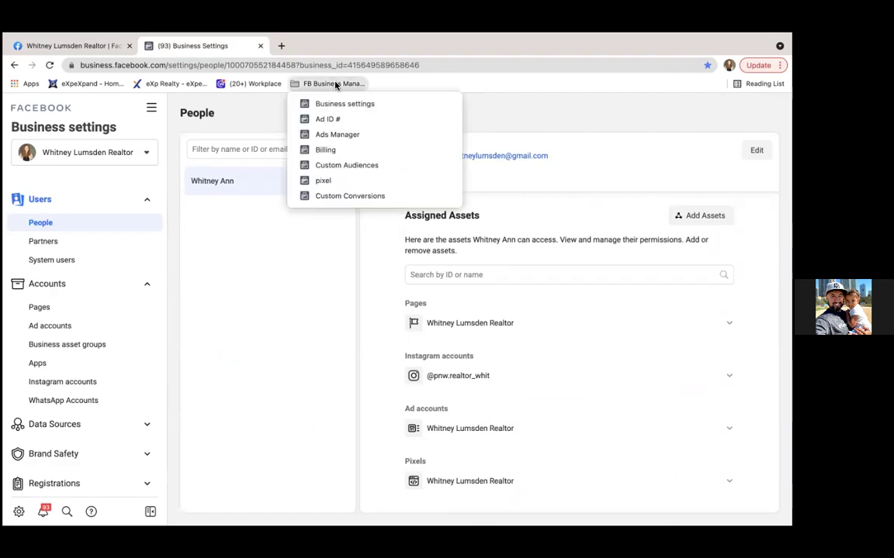
pyautogui.click(317, 134)
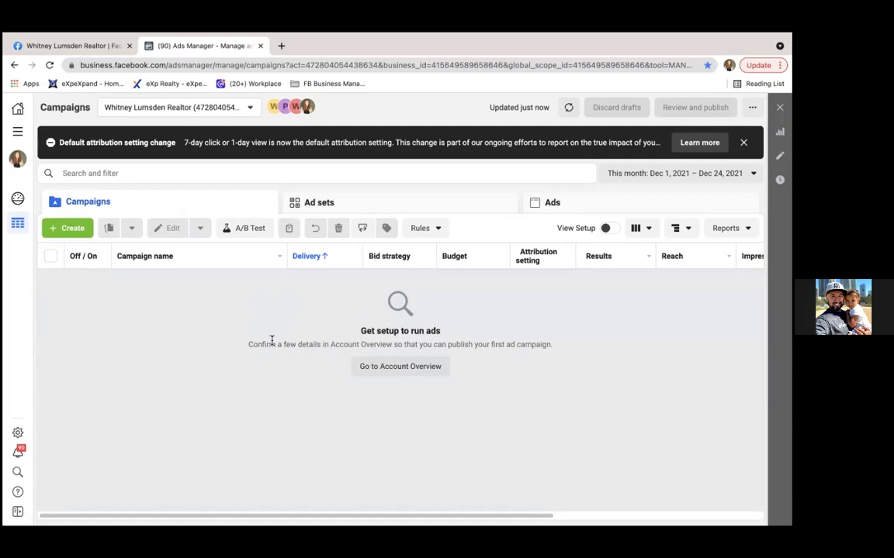
# Step: Expand the list of available ad accounts and select the Realtor business account
pyautogui.click(180, 107)
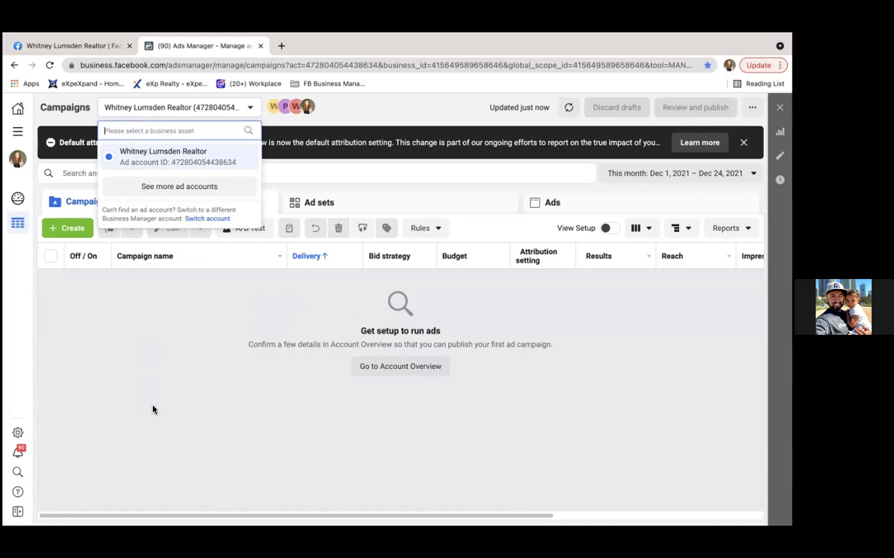
pyautogui.click(177, 191)
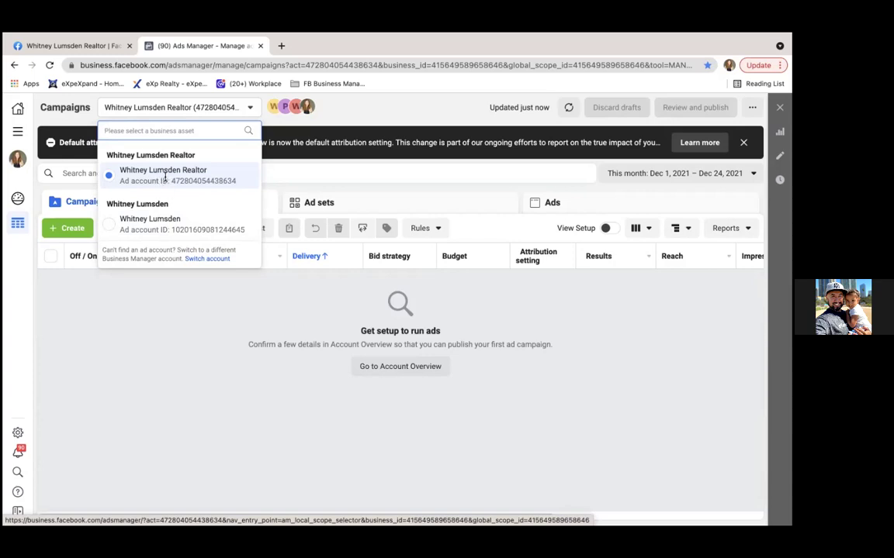
pyautogui.click(164, 183)
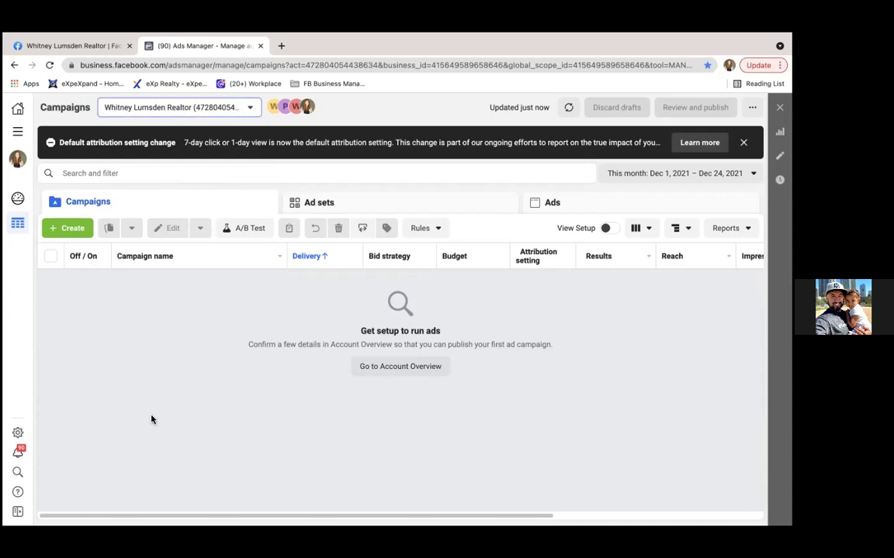
# Step: Check the required account information in Account Overview and start a new campaign with the Video views objective
pyautogui.click(68, 227)
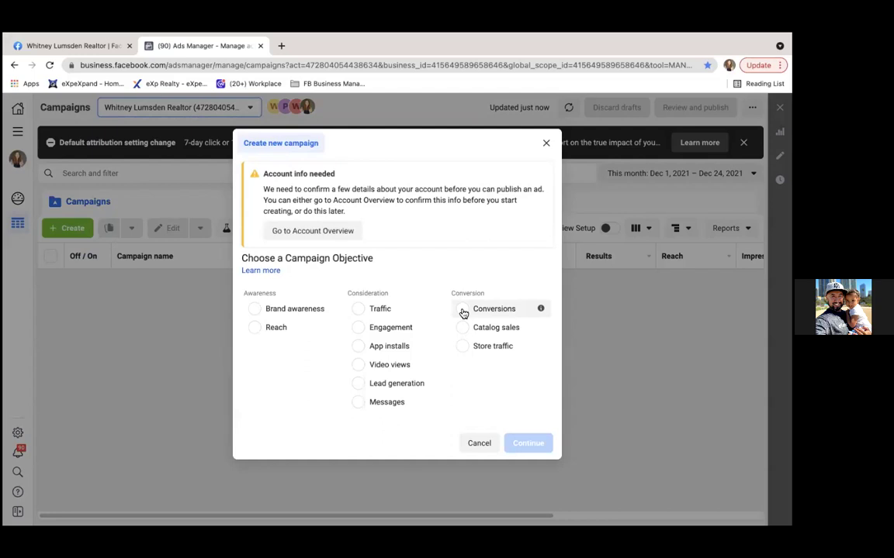
pyautogui.click(300, 230)
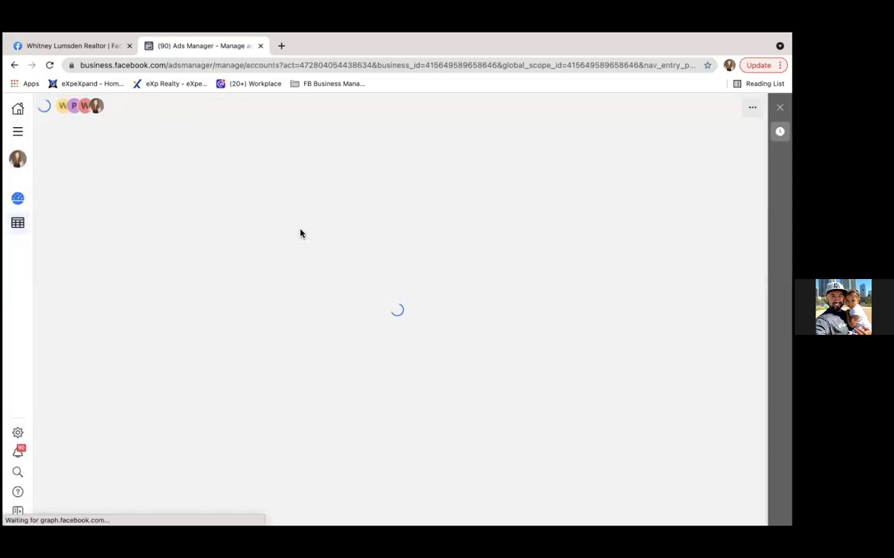
pyautogui.hotkey('alt', 'Left')
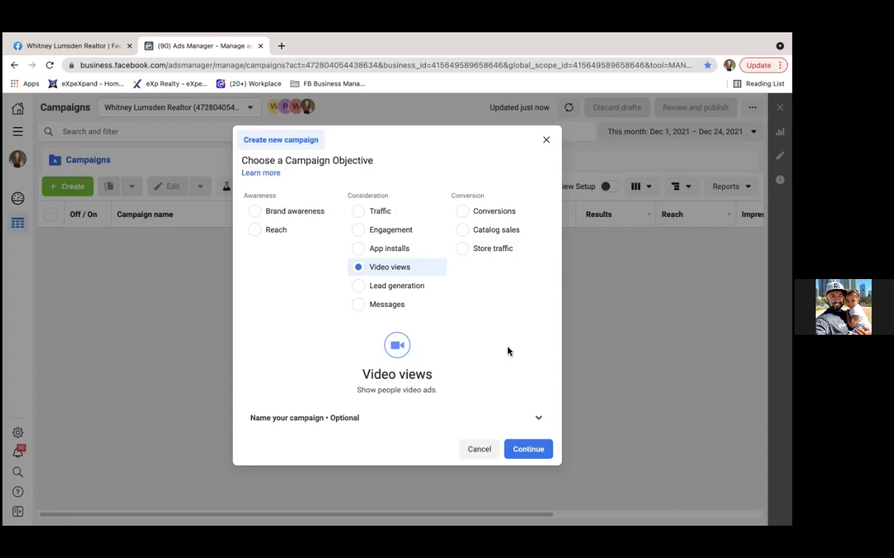
# Step: Switch to the Facebook home feed and examine how a sponsored video ad appears among regular posts
pyautogui.click(57, 43)
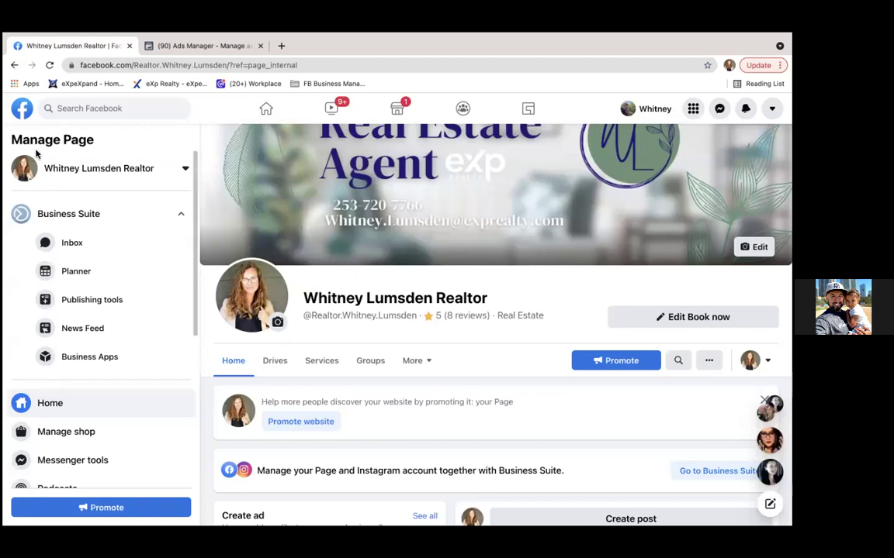
pyautogui.click(266, 108)
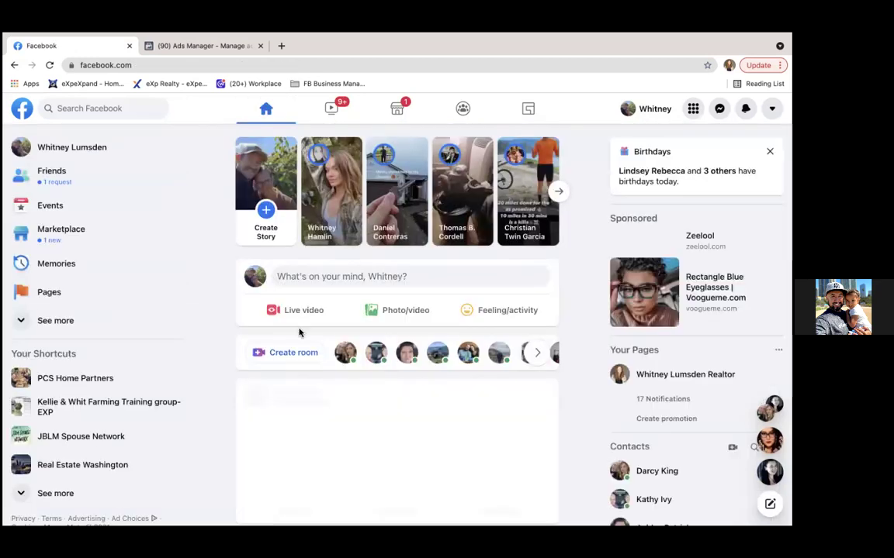
pyautogui.scroll(-6, 439, 415)
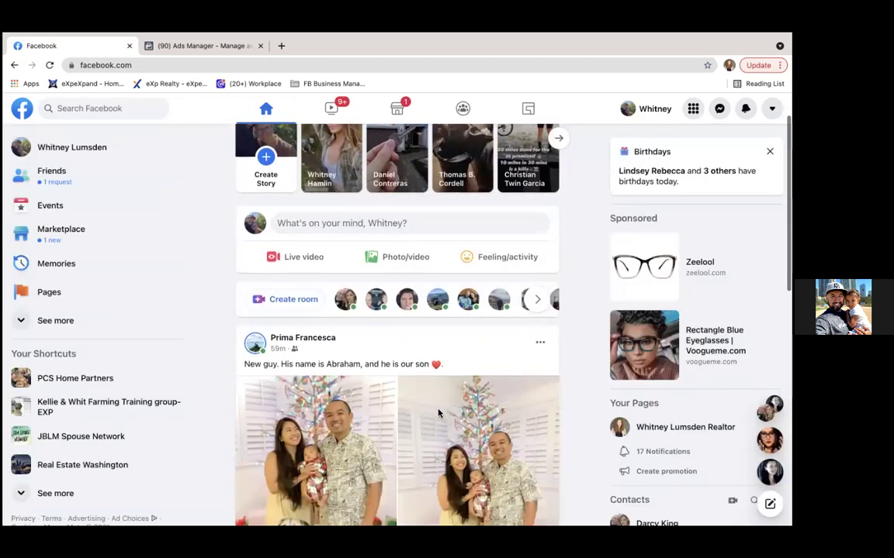
pyautogui.scroll(-3, 438, 415)
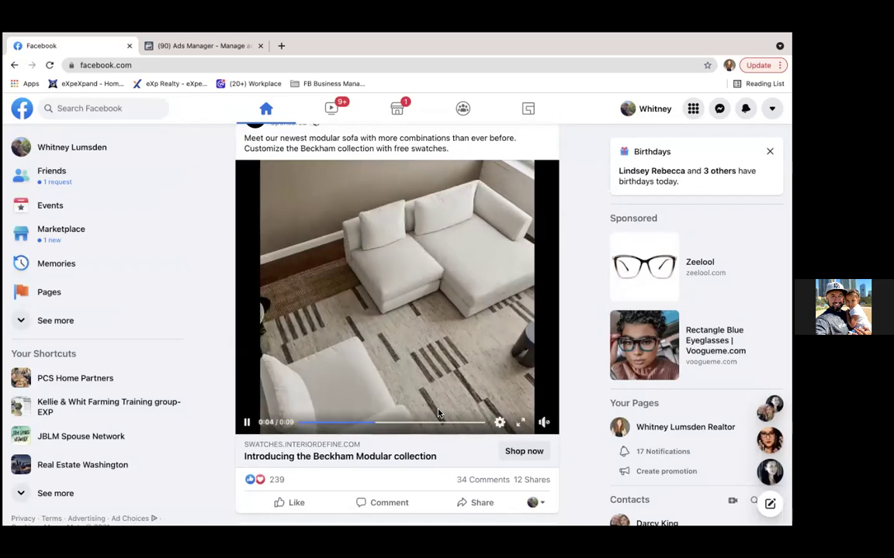
pyautogui.scroll(-2, 438, 414)
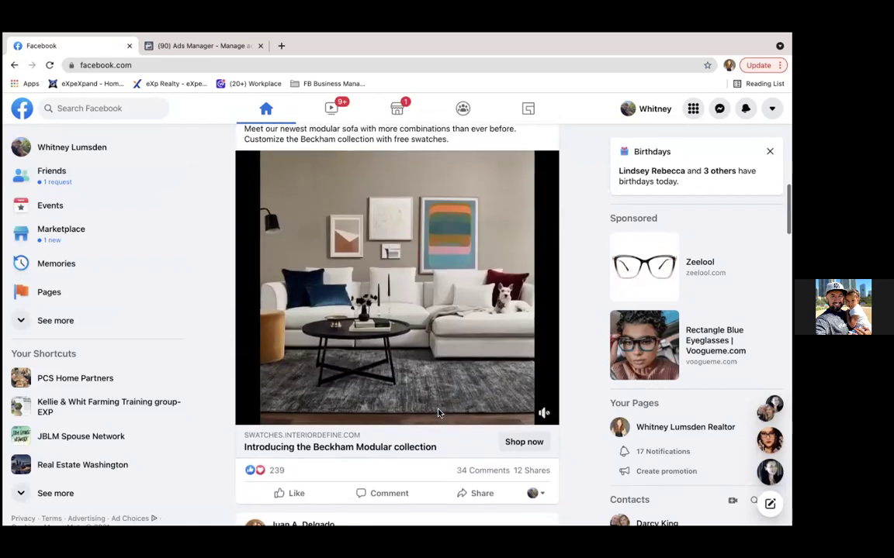
pyautogui.scroll(-4, 439, 414)
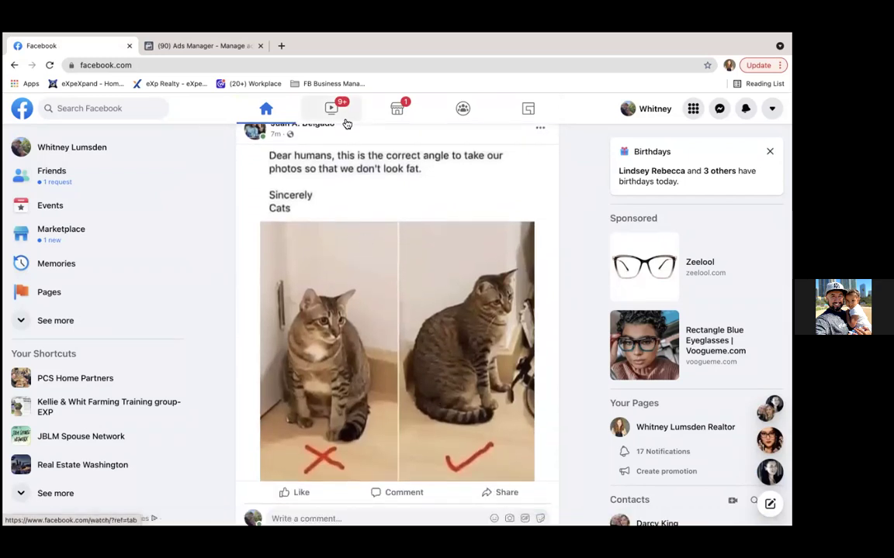
# Step: Return to the new campaign setup in Ads Manager and expand the optional campaign, ad set and ad naming section
pyautogui.click(194, 45)
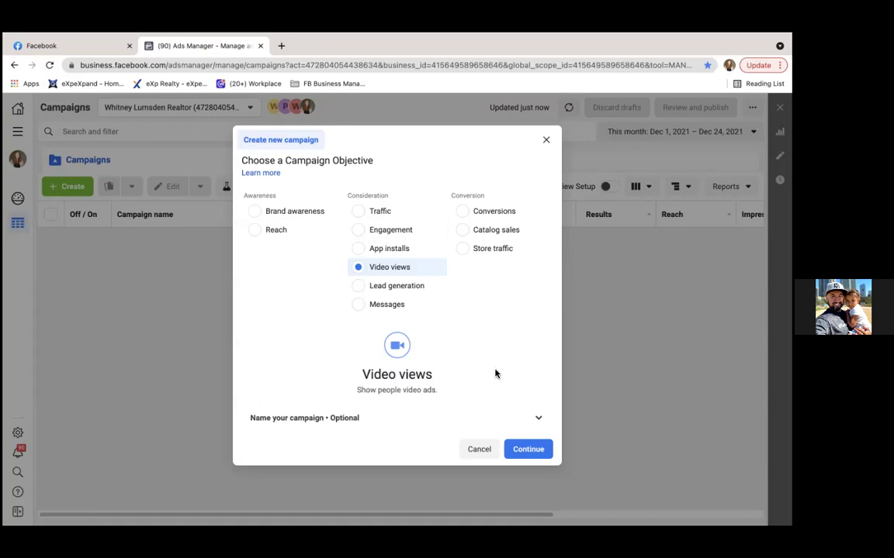
pyautogui.click(528, 451)
pyautogui.click(538, 419)
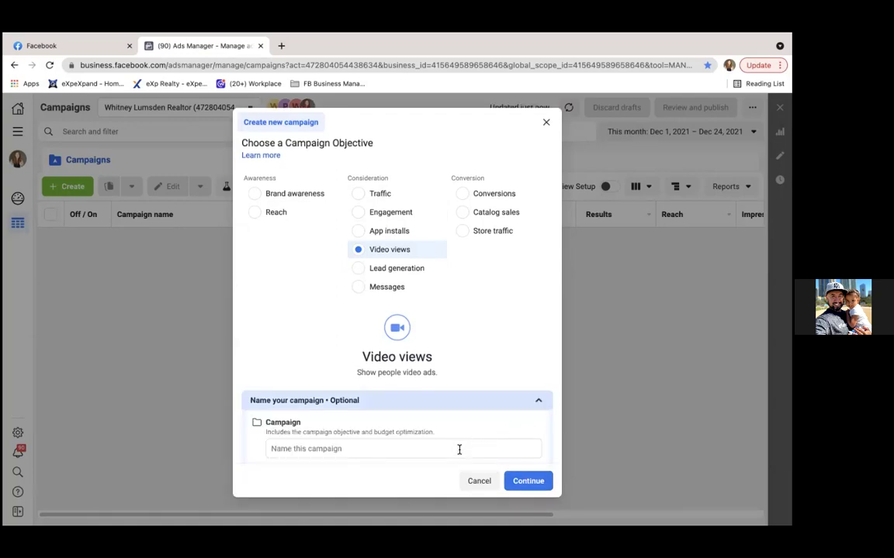
pyautogui.scroll(-3, 459, 450)
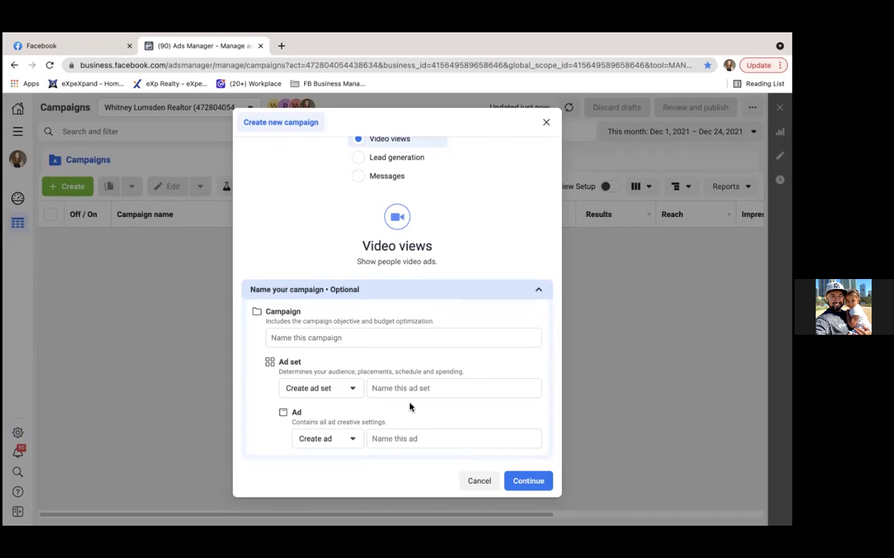
# Step: Name the campaign "Intro Video (Video Views)"
pyautogui.click(371, 339)
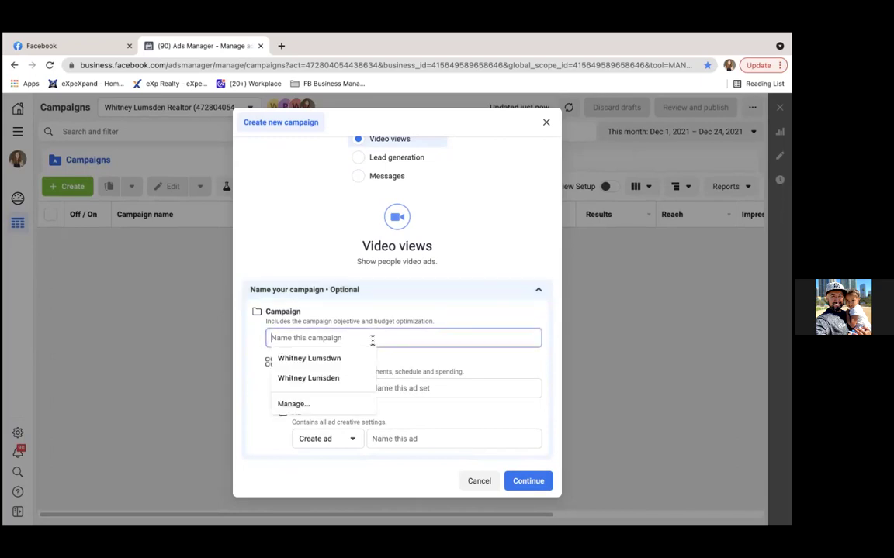
pyautogui.write('Intro')
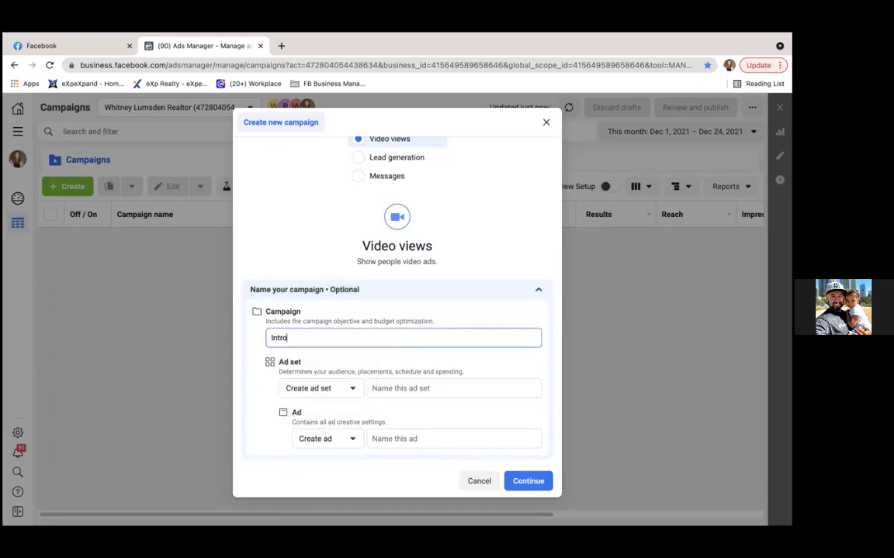
pyautogui.write(' Video')
pyautogui.write('.')
pyautogui.write(' "Video')
pyautogui.write(' Views"')
pyautogui.press('BackSpace')
pyautogui.write(')')
pyautogui.click(311, 337)
pyautogui.press('BackSpace')
pyautogui.write('(')
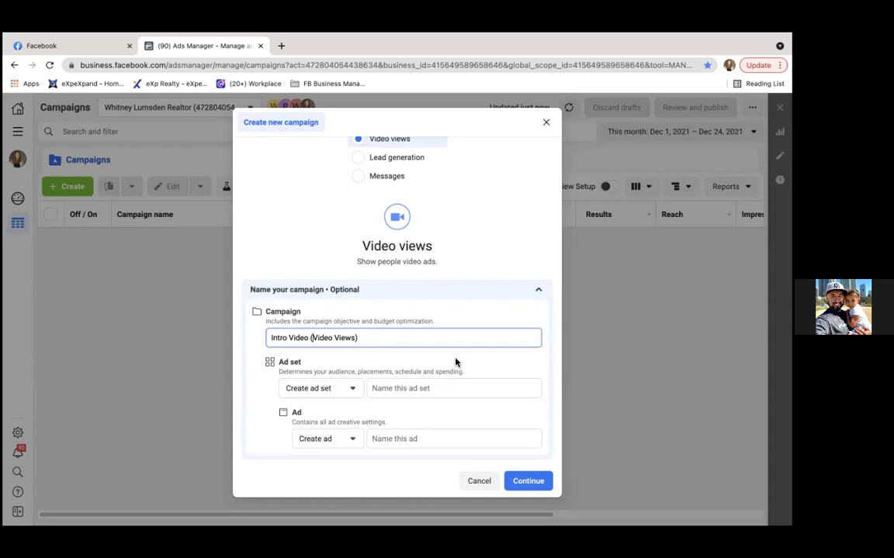
# Step: Keep the option to create a new ad set and name it "Lakewood 15 miles"
pyautogui.click(351, 390)
pyautogui.click(352, 390)
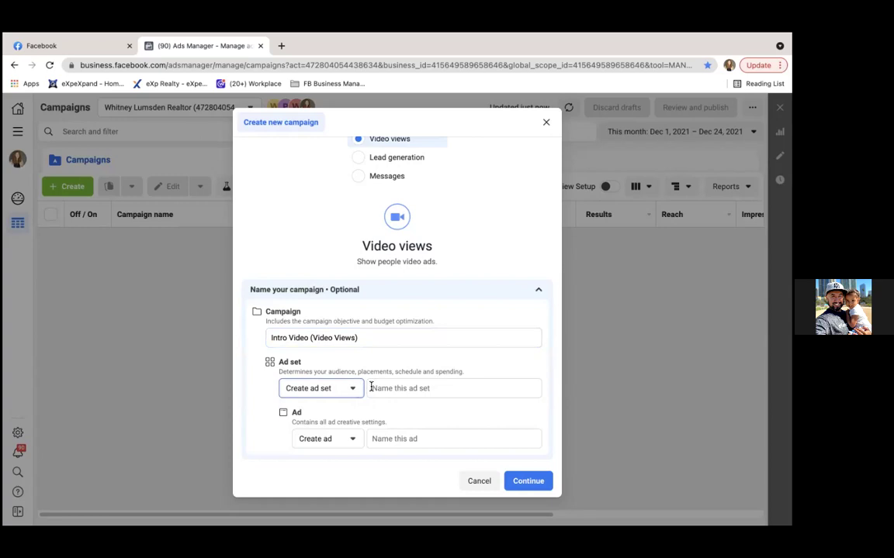
pyautogui.click(387, 388)
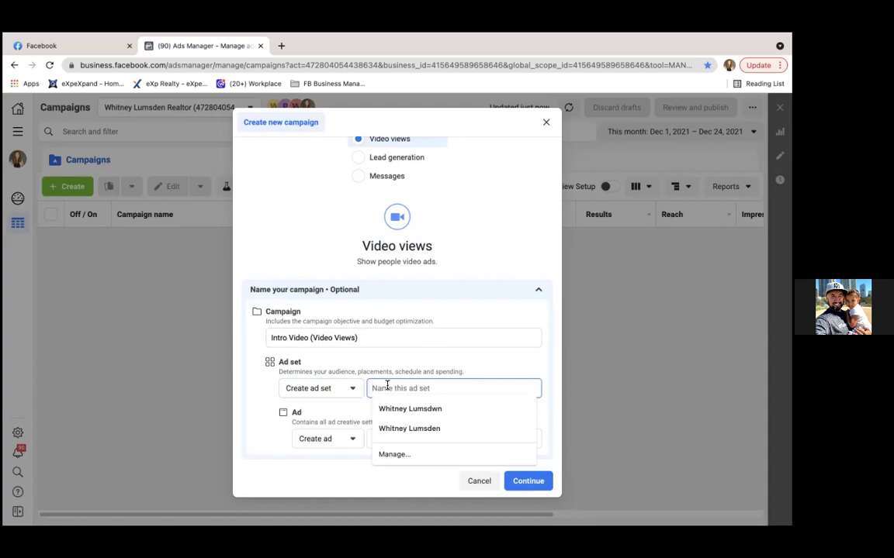
pyautogui.write('Lakewood')
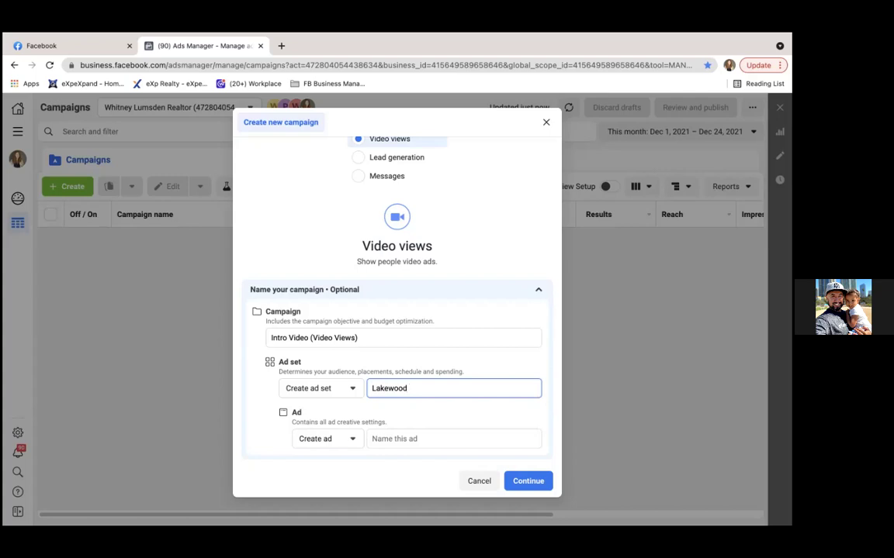
pyautogui.write('15 miles')
# Step: Name the ad "Intro Video" and continue to the campaign draft's settings
pyautogui.click(391, 439)
pyautogui.write('Intro Video')
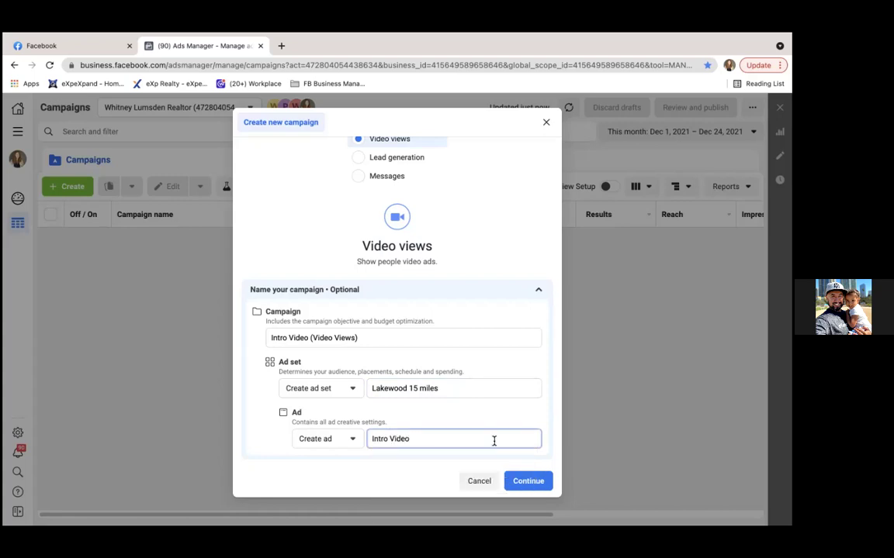
pyautogui.click(516, 482)
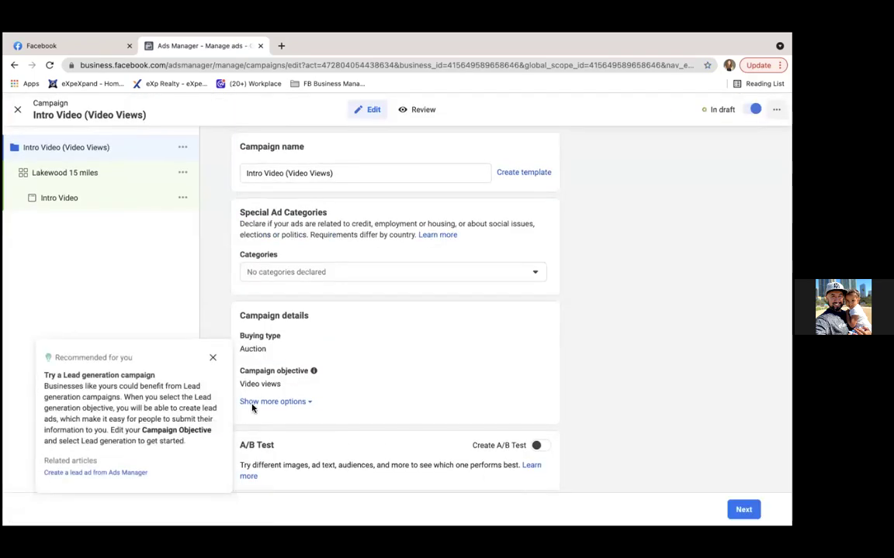
# Step: Dismiss the lead generation recommendation and declare Housing as the campaign's special ad category
pyautogui.click(213, 358)
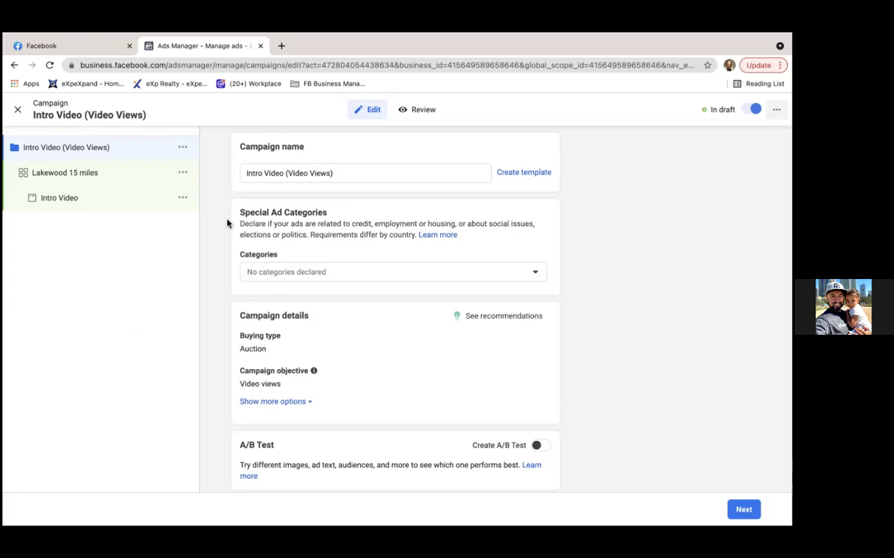
pyautogui.click(314, 275)
pyautogui.click(313, 387)
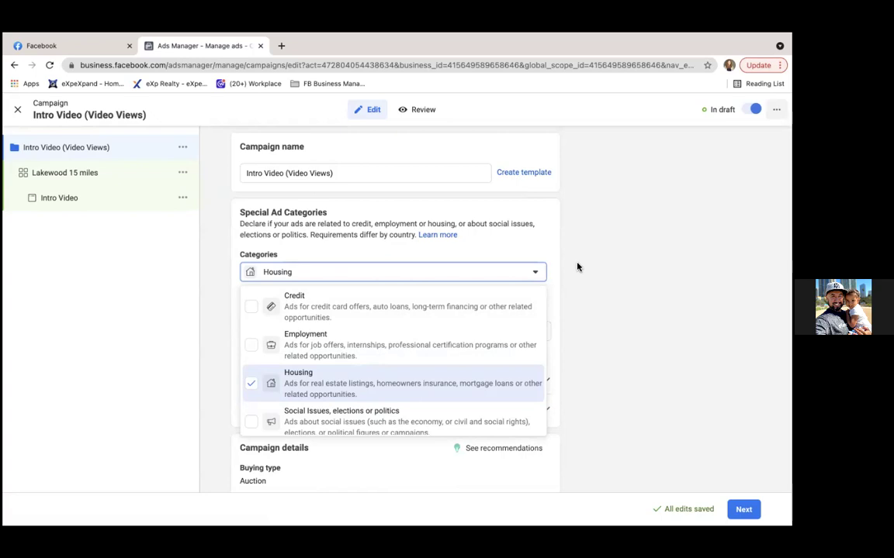
pyautogui.click(577, 267)
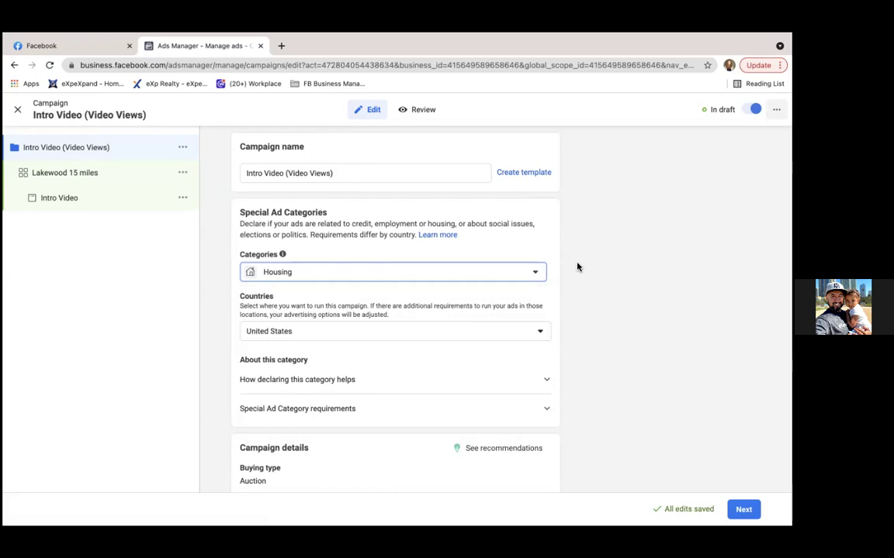
# Step: Continue to the ad set's settings and change its budget type to Lifetime Budget
pyautogui.scroll(-1, 577, 267)
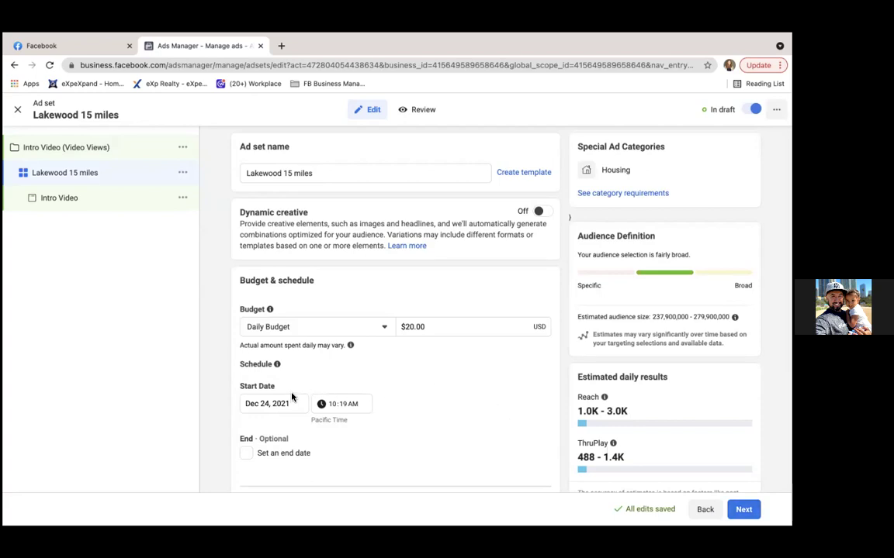
pyautogui.scroll(-2, 365, 386)
pyautogui.scroll(1, 365, 385)
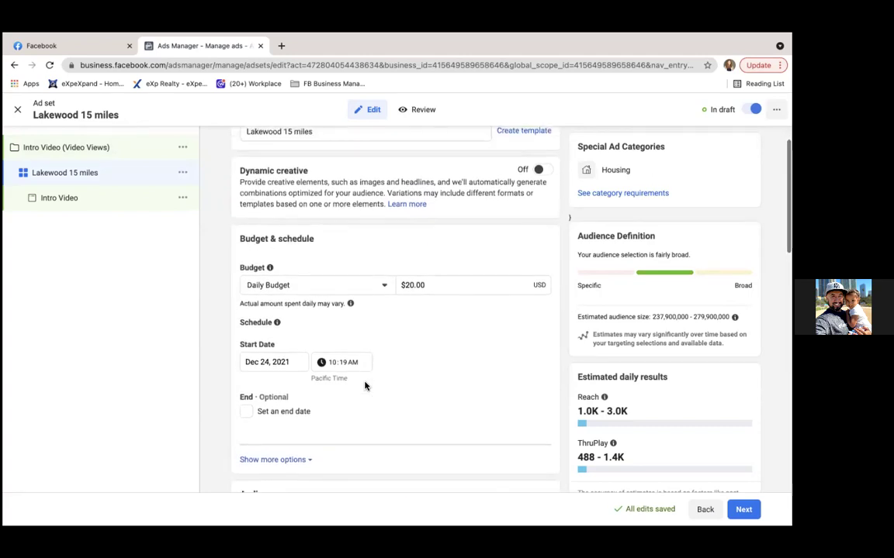
pyautogui.click(367, 283)
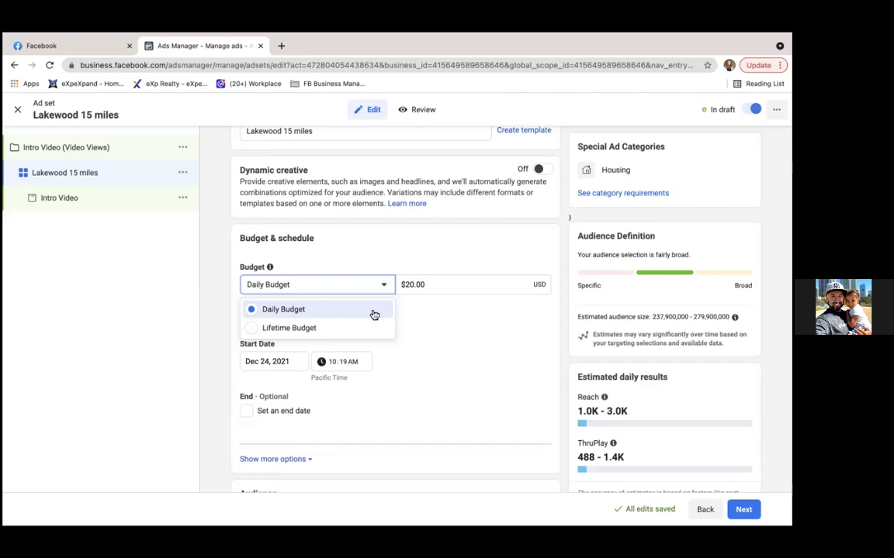
pyautogui.click(253, 330)
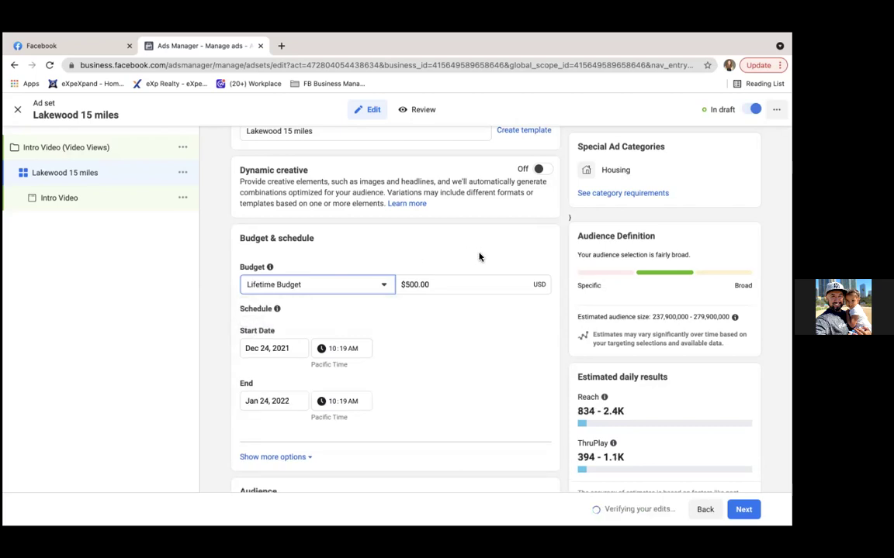
# Step: Set the ad set's lifetime budget amount to $75.00
pyautogui.click(438, 282)
pyautogui.press('BackSpace')
pyautogui.press('BackSpace')
pyautogui.press('BackSpace')
pyautogui.press('BackSpace')
pyautogui.press('BackSpace')
pyautogui.press('BackSpace')
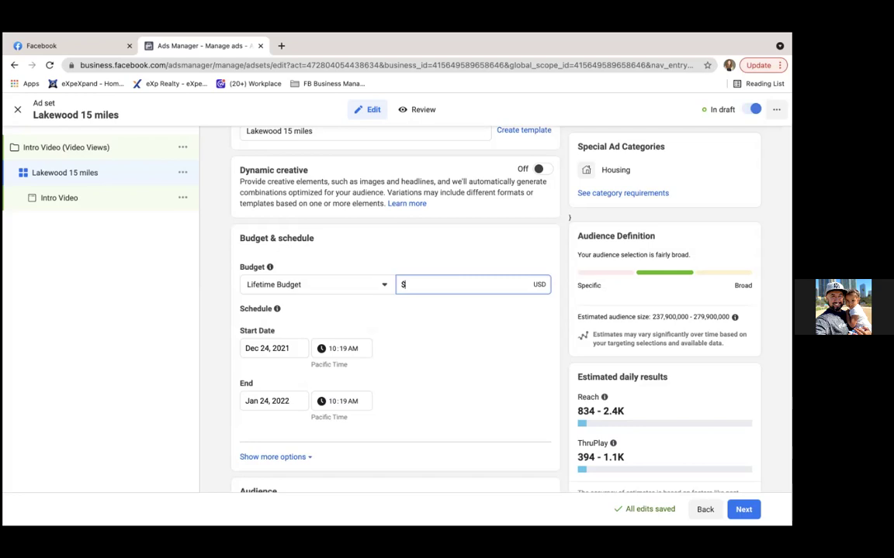
pyautogui.write('75.00')
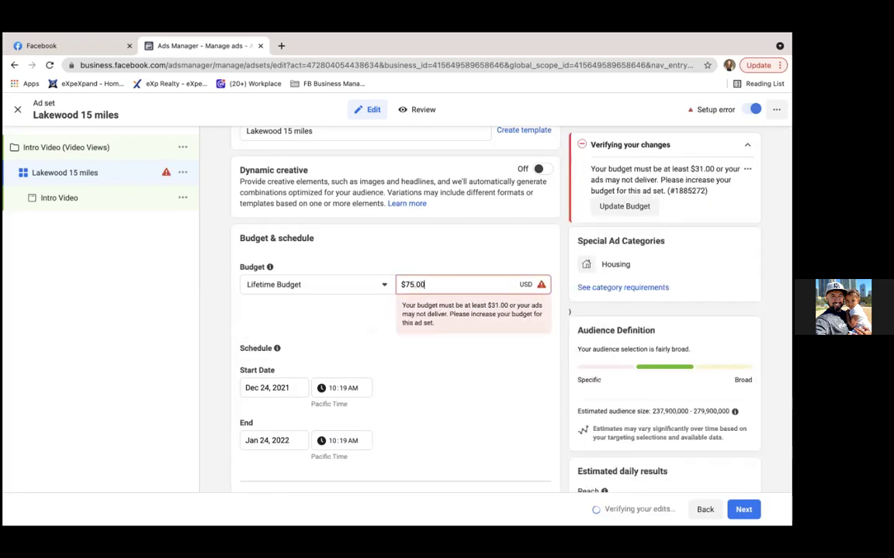
pyautogui.click(461, 362)
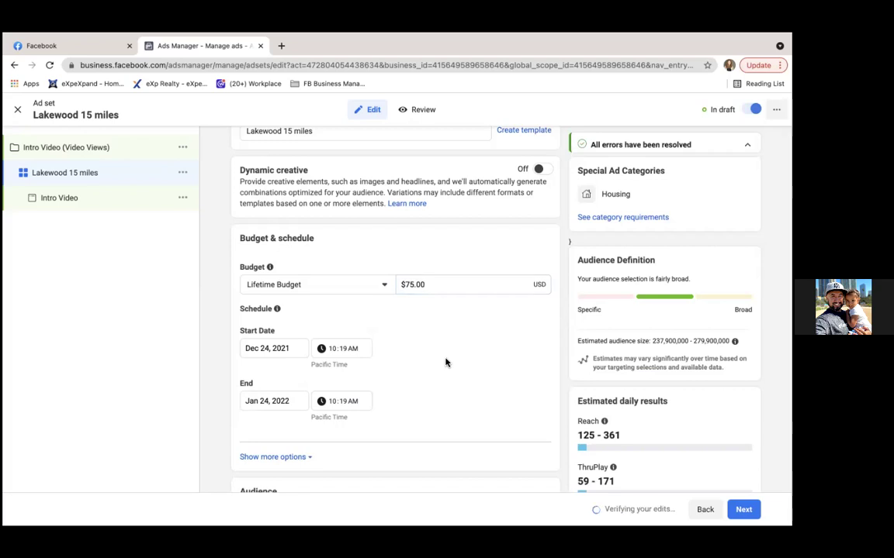
# Step: Try January 4, 2022 as the ad set's end date and return it to January 24, 2022
pyautogui.click(289, 400)
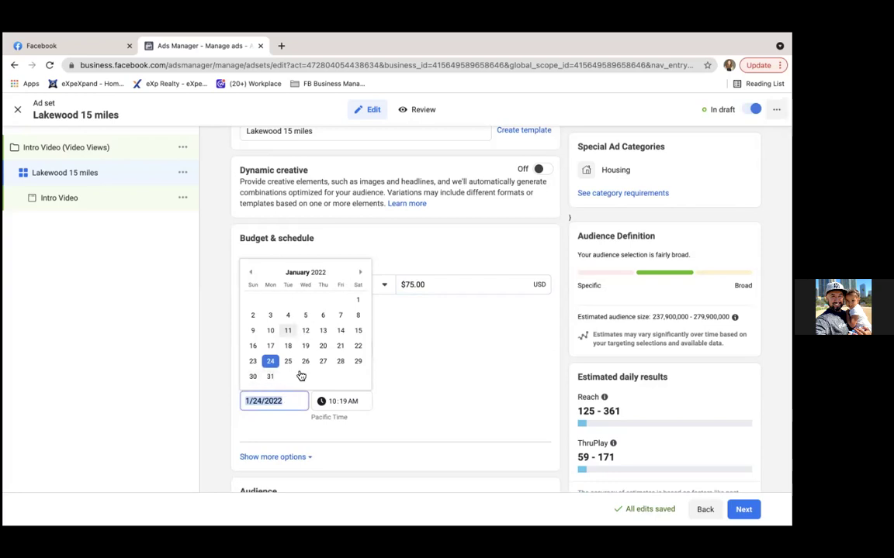
pyautogui.click(406, 385)
pyautogui.click(284, 405)
pyautogui.click(287, 315)
pyautogui.click(477, 388)
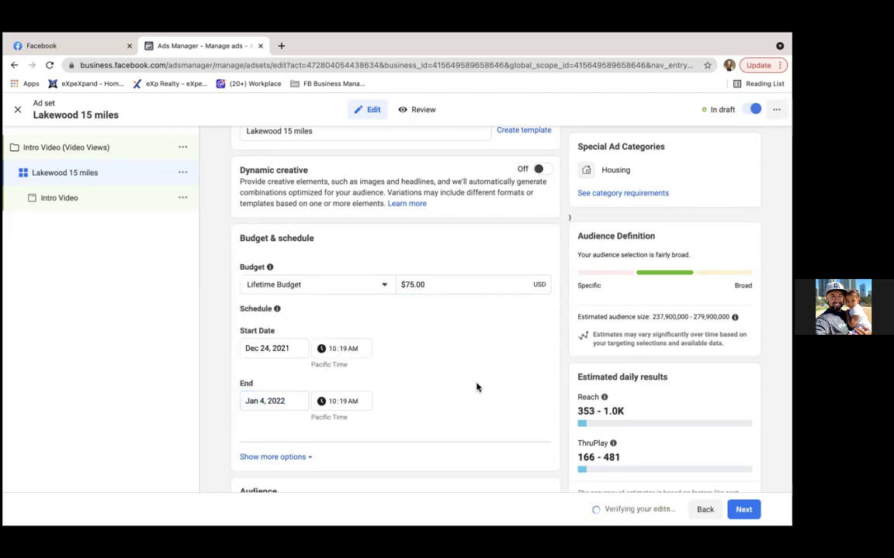
pyautogui.click(287, 399)
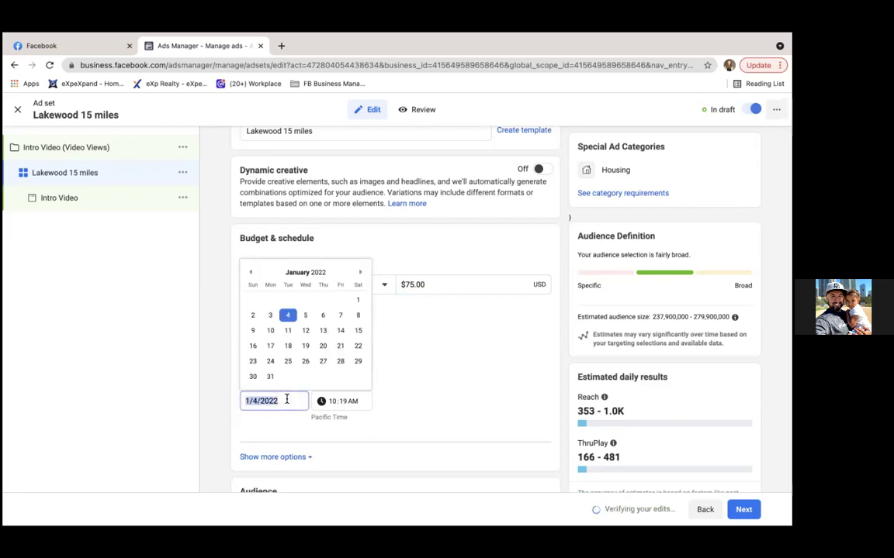
pyautogui.click(270, 361)
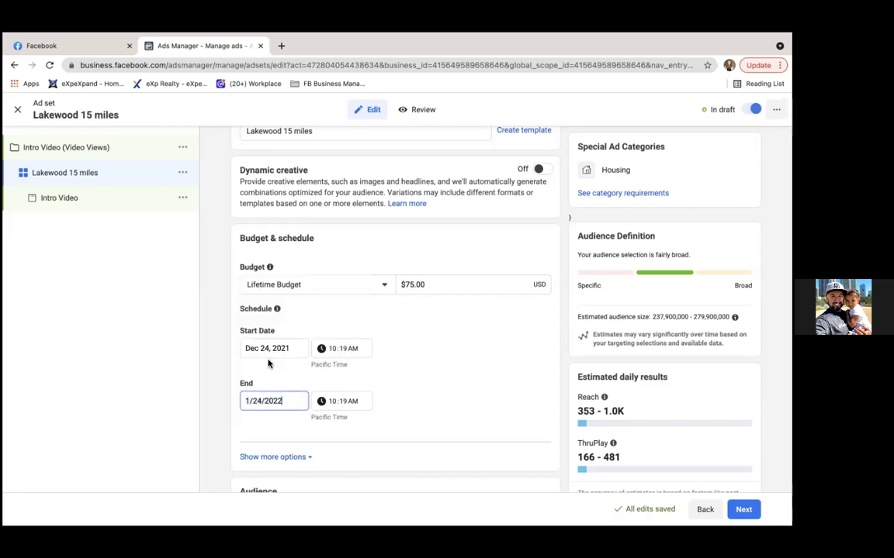
pyautogui.click(448, 370)
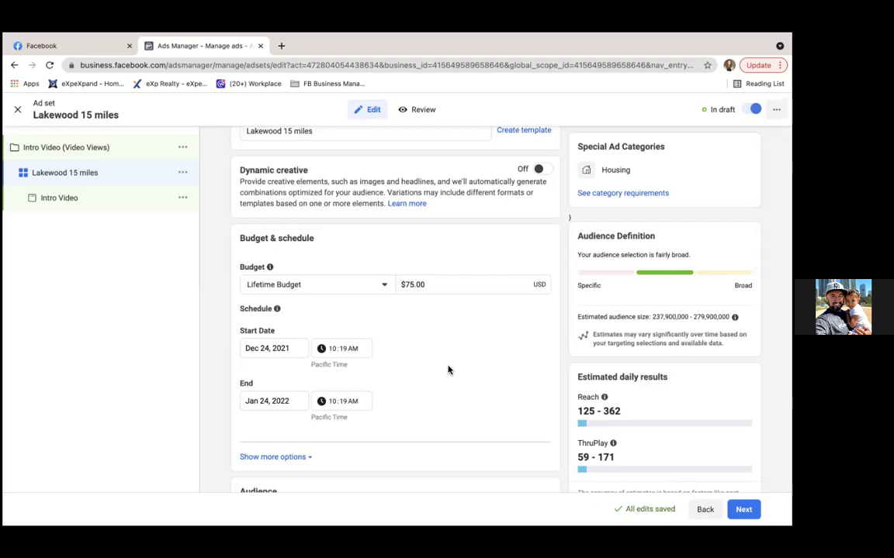
# Step: Schedule the ad set to start on December 25, 2021 at 6:00 AM
pyautogui.click(292, 351)
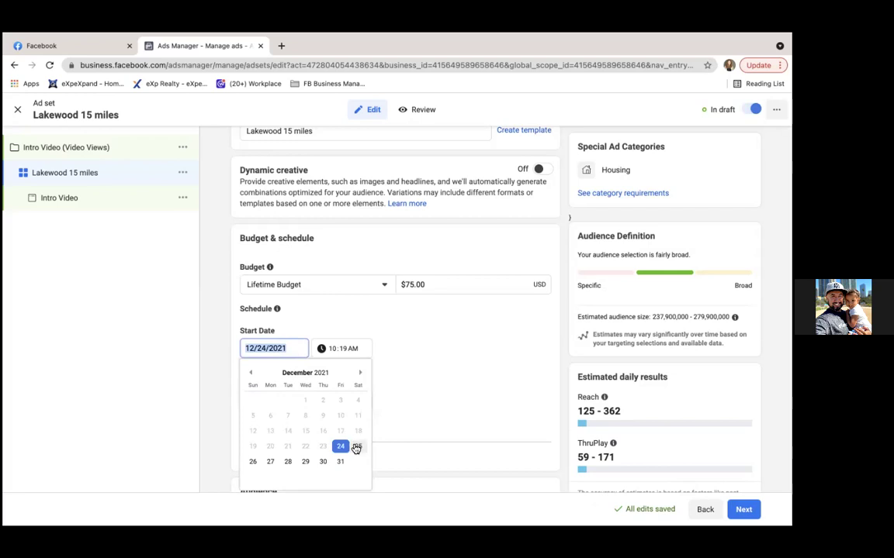
pyautogui.click(355, 448)
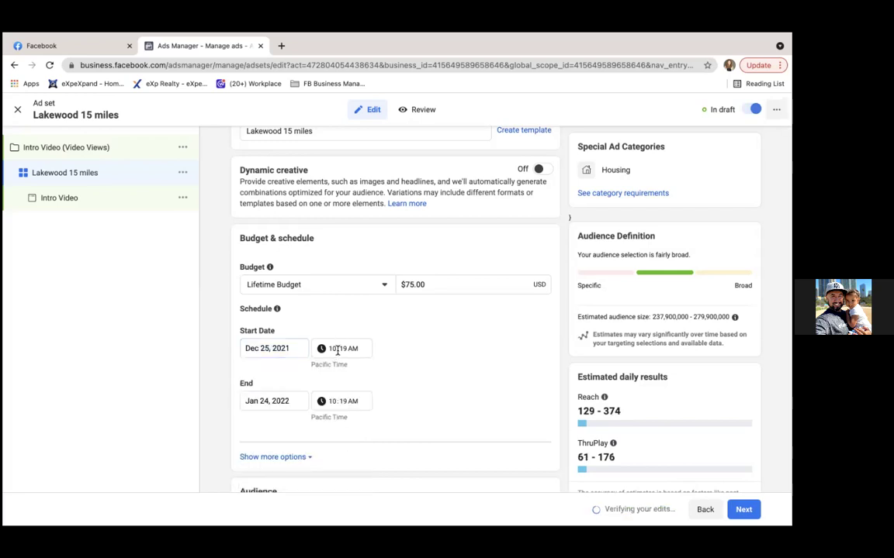
pyautogui.click(345, 351)
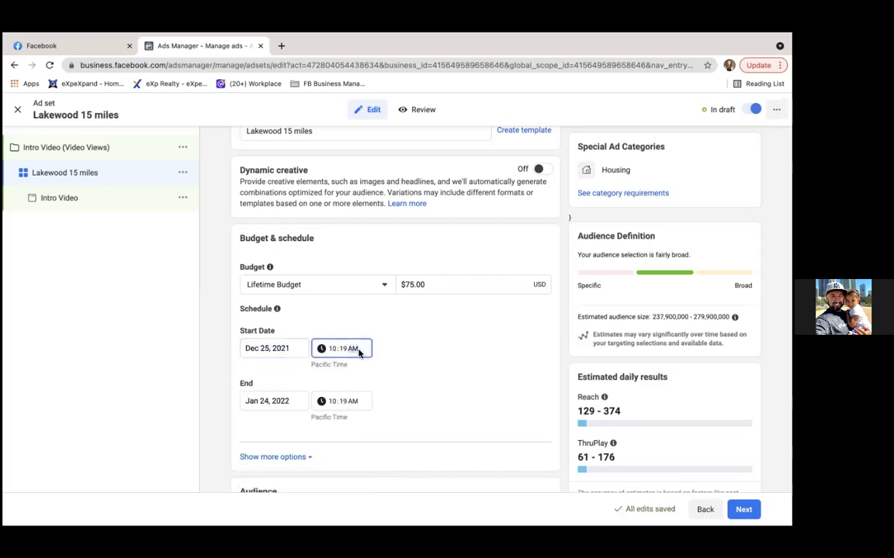
pyautogui.press('BackSpace')
pyautogui.press('super+z')
pyautogui.click(339, 352)
pyautogui.write('6:')
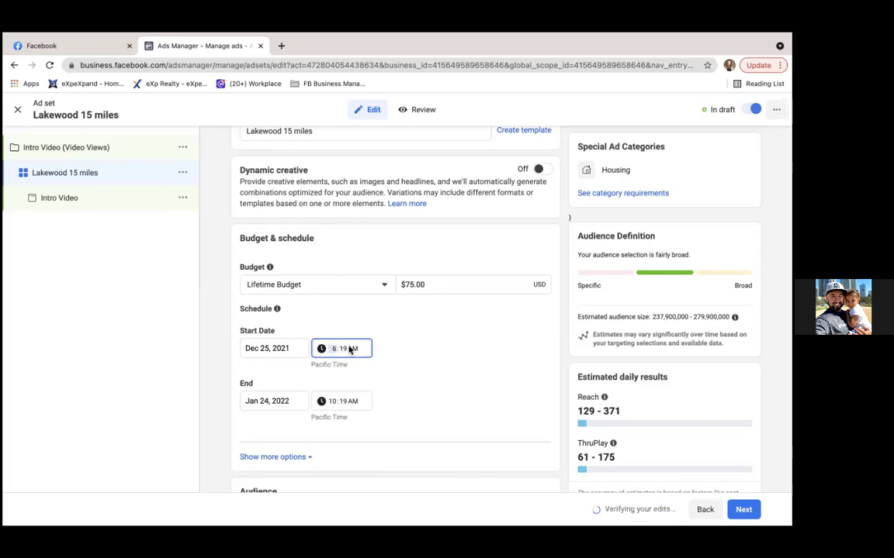
pyautogui.write('00')
pyautogui.click(385, 375)
# Step: Schedule the ad set to end on January 25, 2022 at 6:00 AM
pyautogui.click(273, 398)
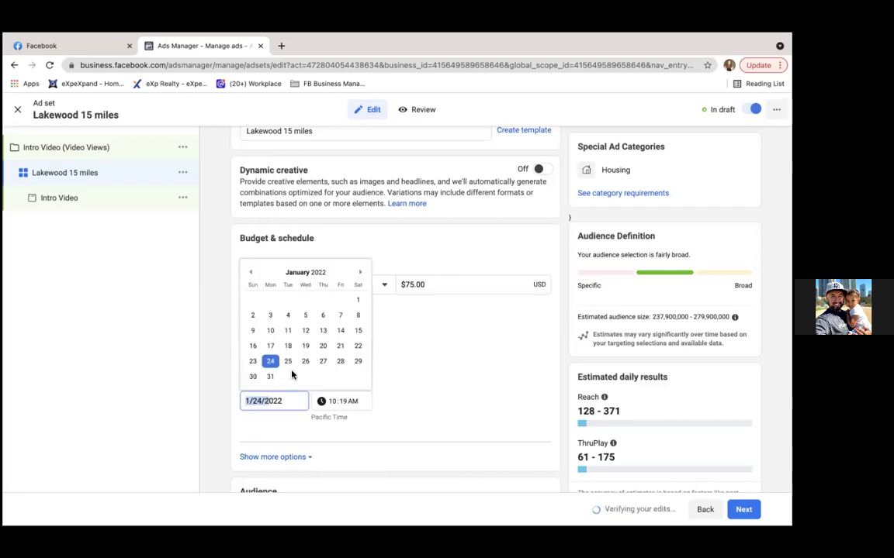
pyautogui.click(289, 361)
pyautogui.click(334, 401)
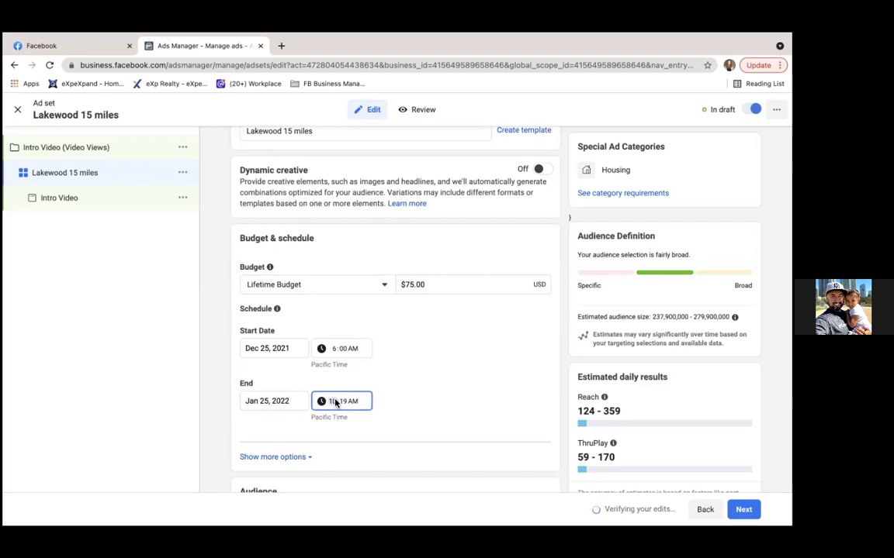
pyautogui.write('6:00')
pyautogui.click(422, 394)
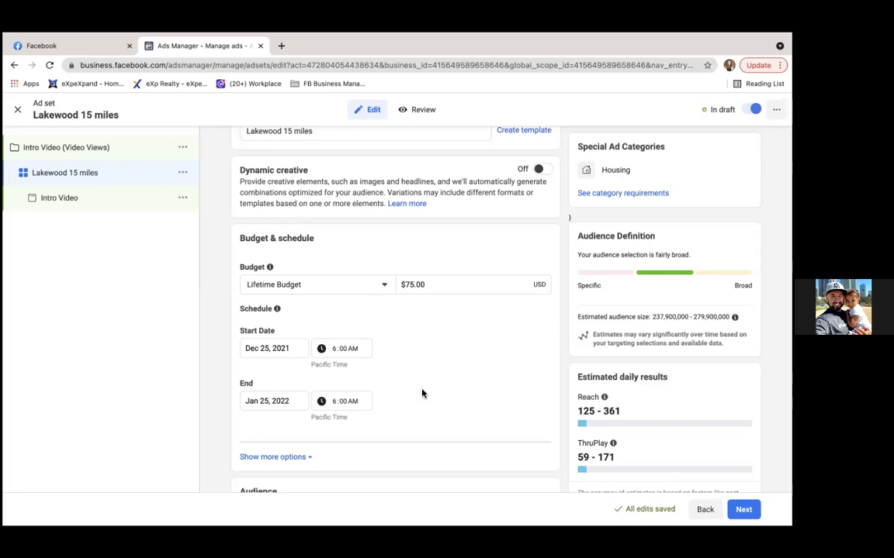
# Step: Add the budget to the ad set's name so it reads "Lakewood 15 miles- $75"
pyautogui.scroll(1, 422, 393)
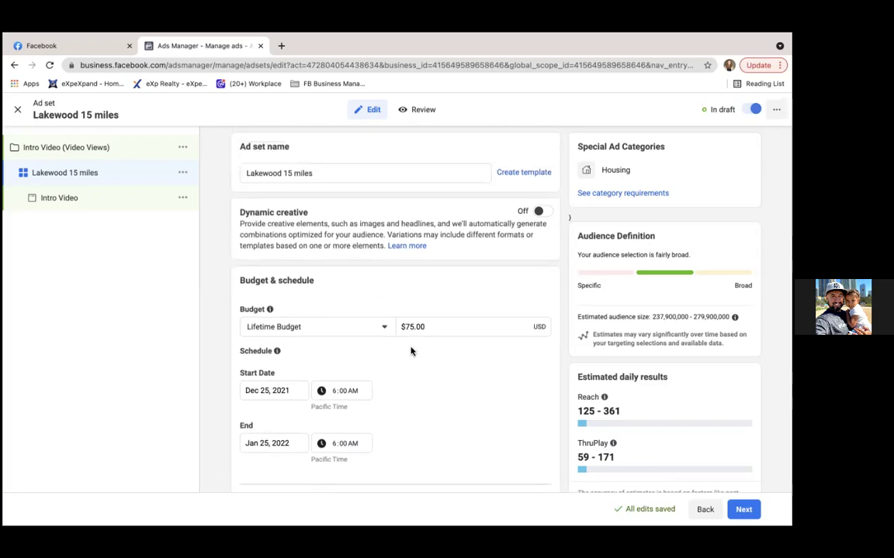
pyautogui.click(345, 174)
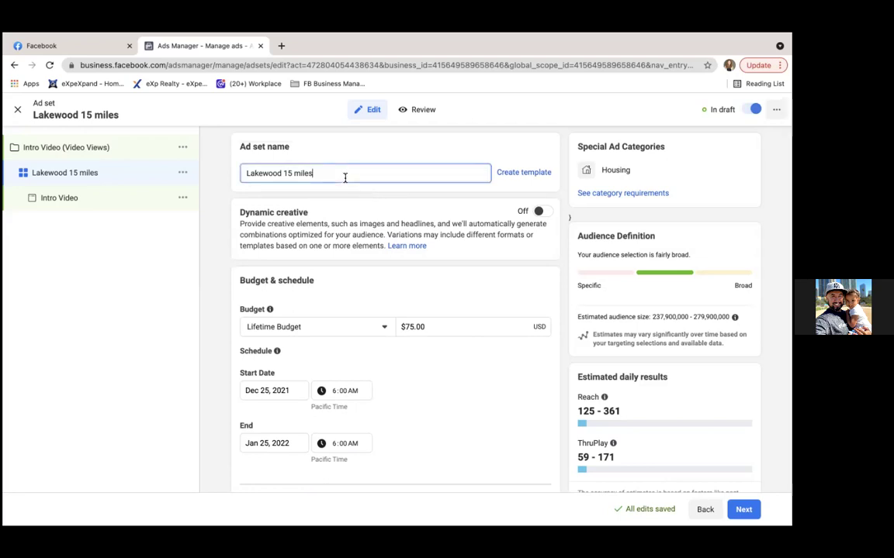
pyautogui.write('- $75')
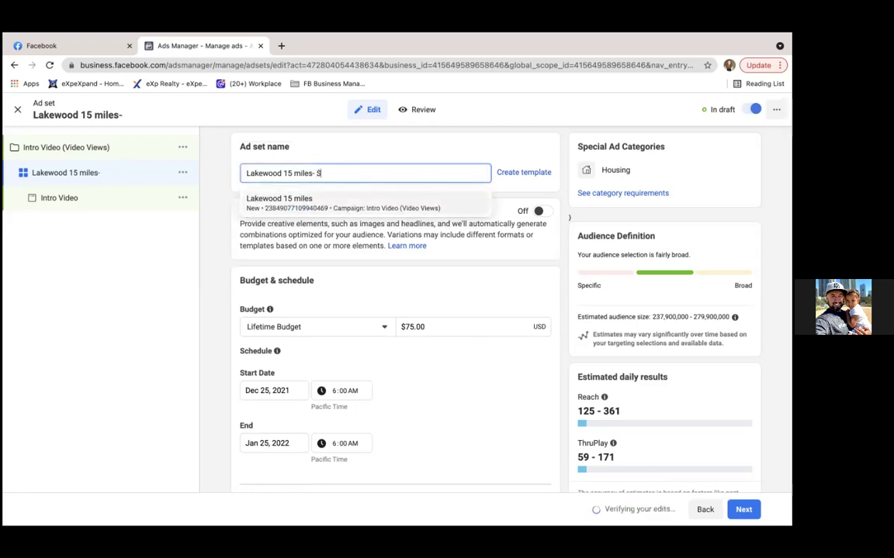
pyautogui.click(444, 410)
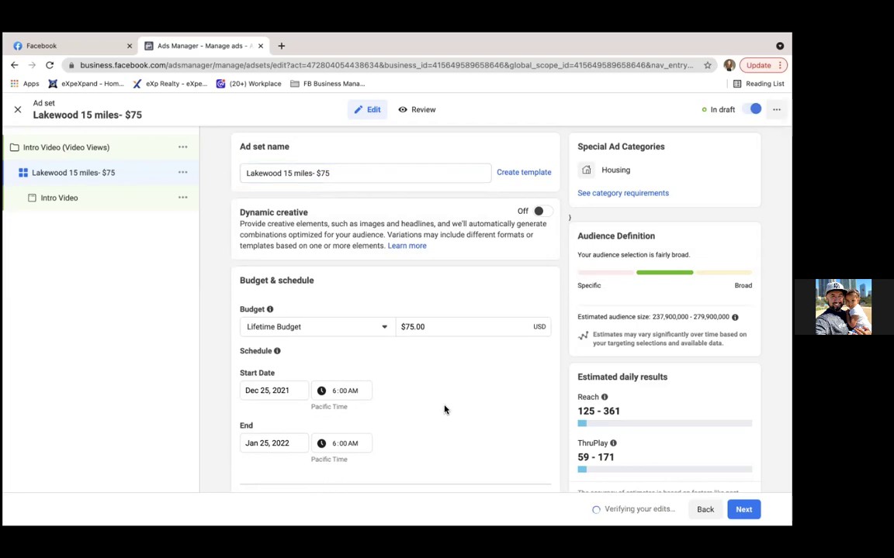
# Step: Examine the ad set's new audience settings and the existing custom audiences offered for it
pyautogui.scroll(-1, 444, 410)
pyautogui.scroll(-1, 444, 410)
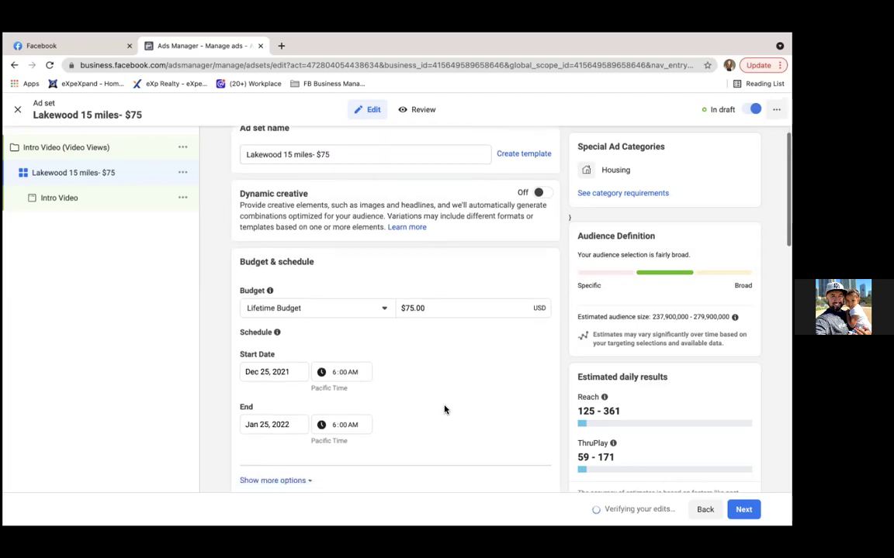
pyautogui.scroll(-1, 444, 409)
pyautogui.scroll(-1, 444, 410)
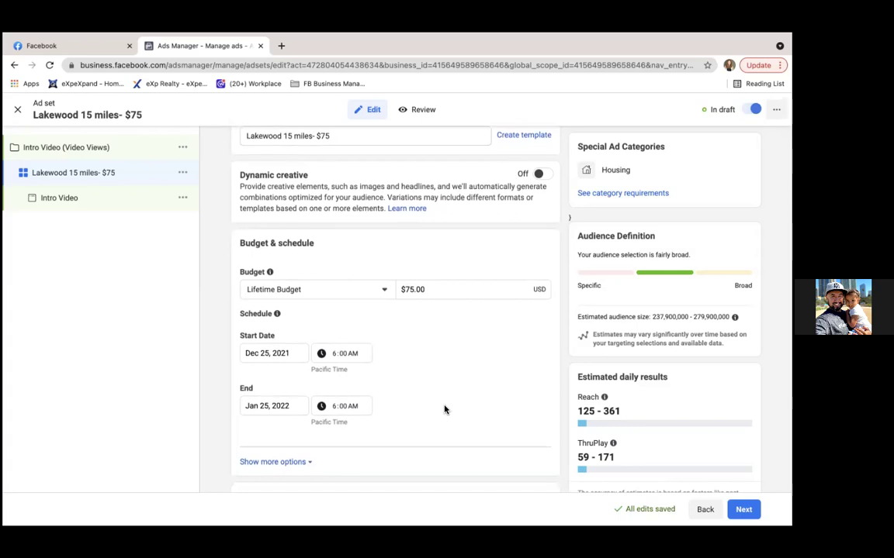
pyautogui.scroll(-5, 445, 410)
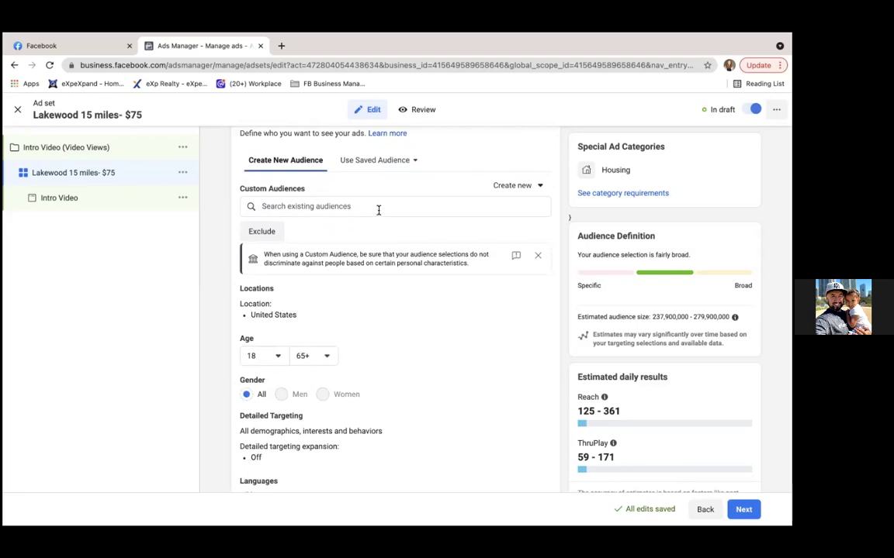
pyautogui.scroll(1, 378, 210)
pyautogui.scroll(-1, 379, 210)
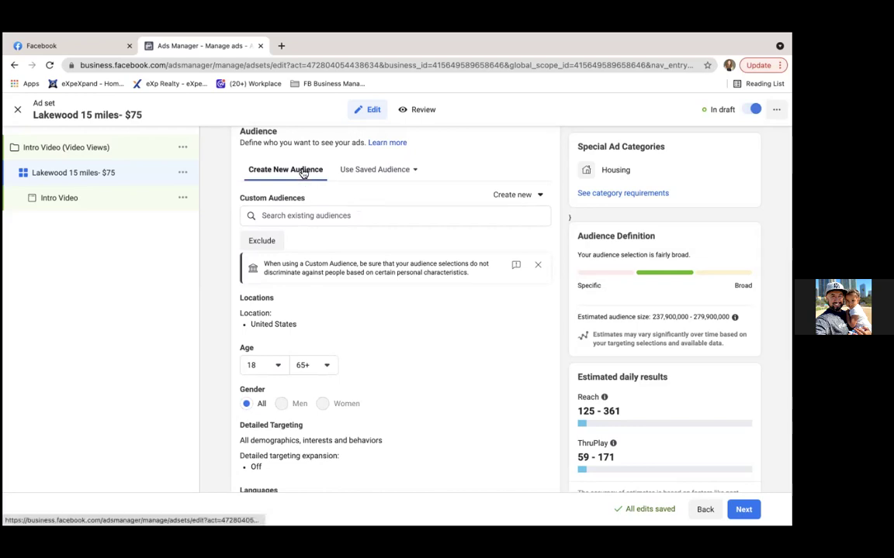
pyautogui.scroll(1, 303, 174)
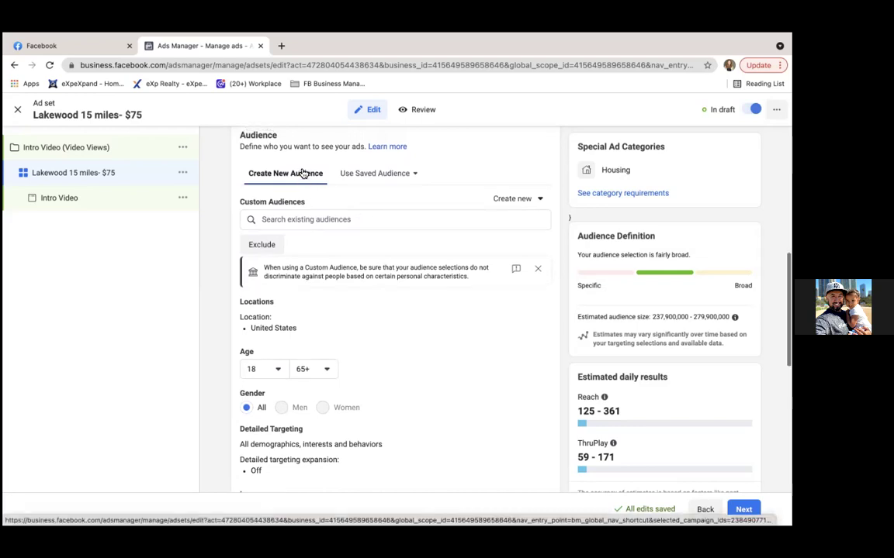
pyautogui.click(305, 221)
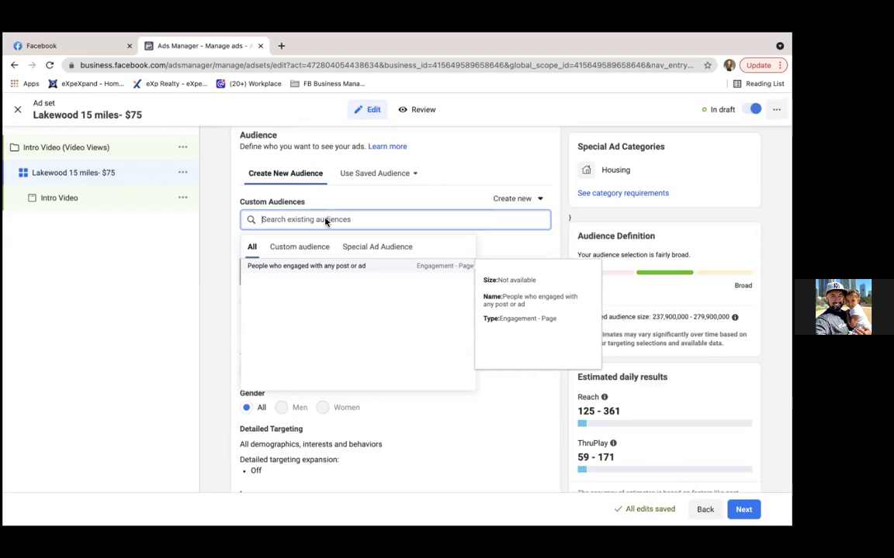
pyautogui.click(205, 331)
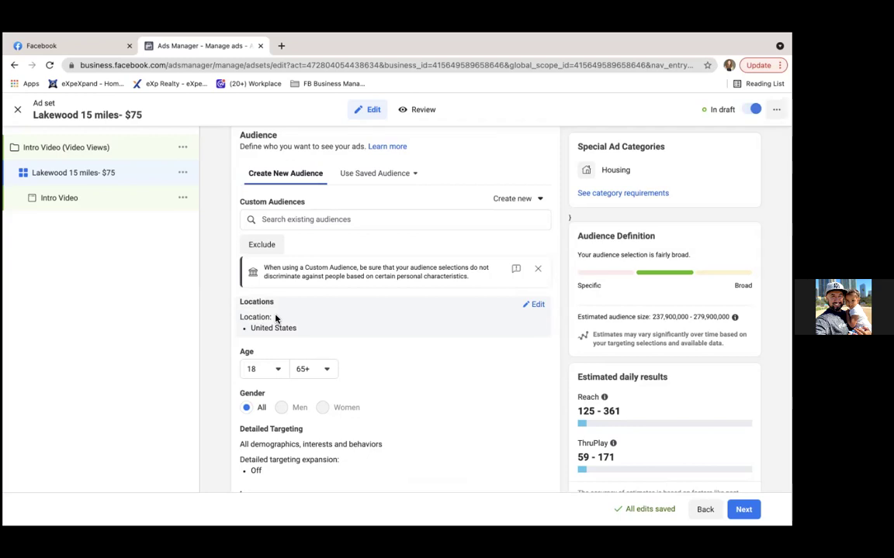
# Step: Open the ad set's audience locations for editing and start a location search
pyautogui.click(534, 305)
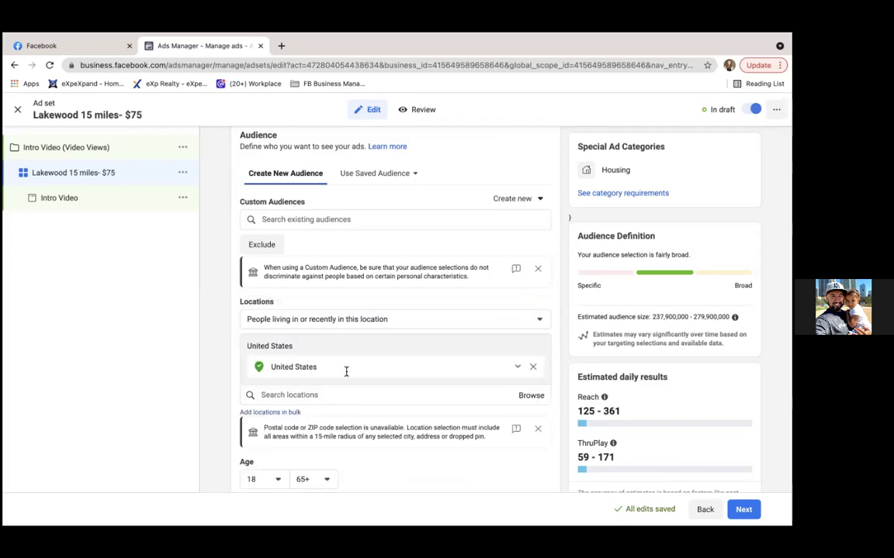
pyautogui.click(319, 396)
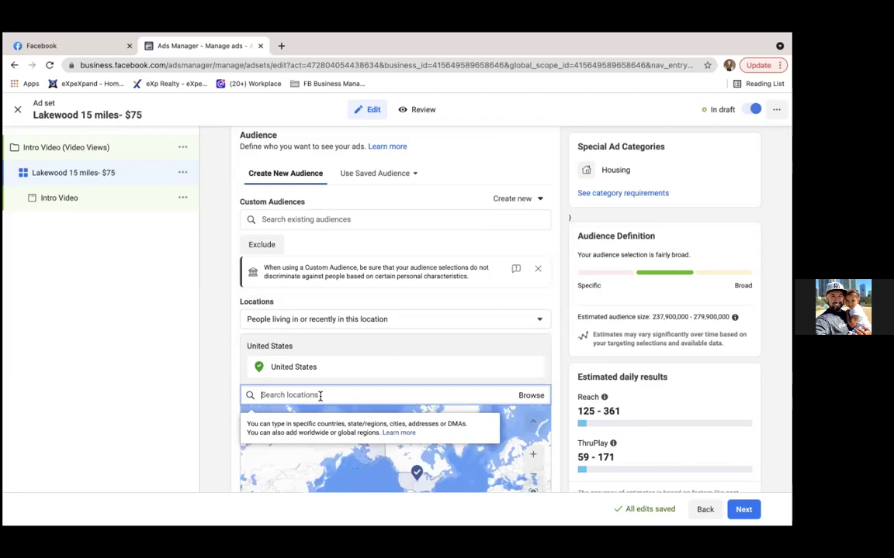
pyautogui.write('lakewood')
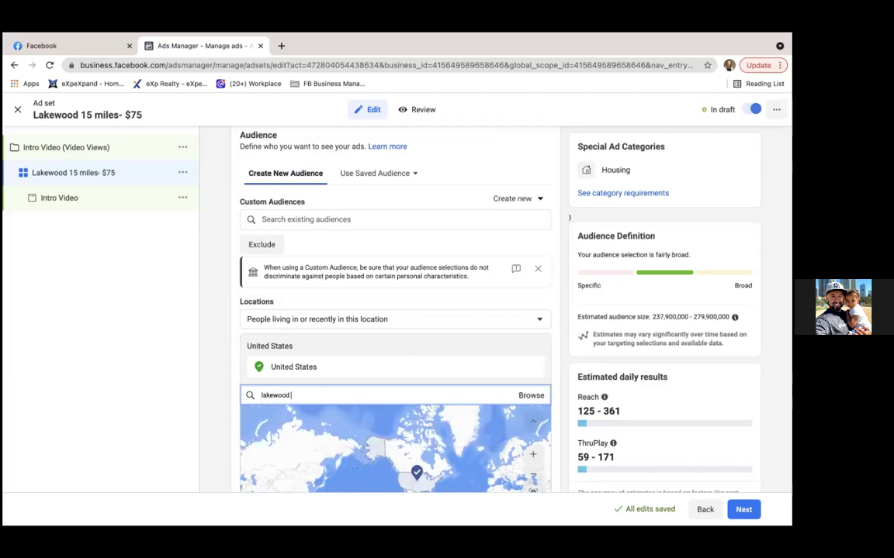
pyautogui.write(', wa')
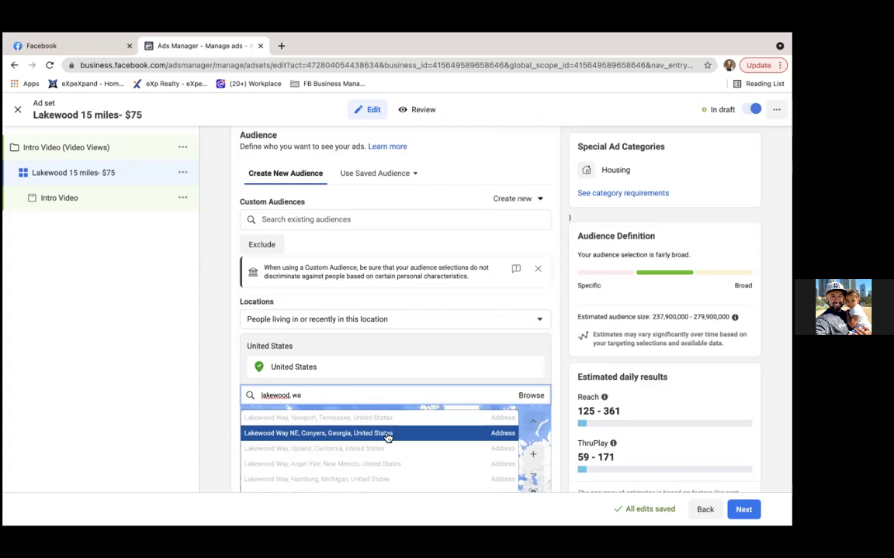
pyautogui.tripleClick(359, 395)
pyautogui.press('BackSpace')
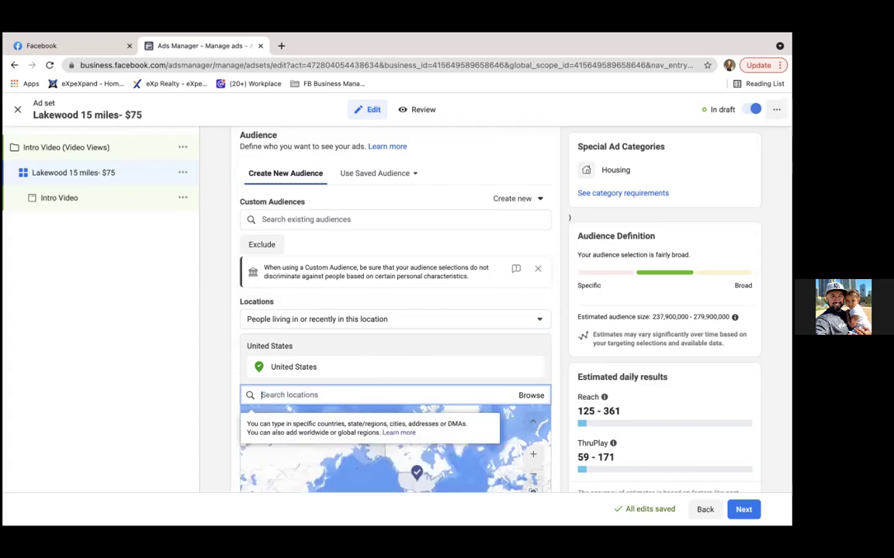
# Step: Search locations for "lakewood" and set the city of Lakewood, Washington as the audience location instead of United States
pyautogui.write('lakewood')
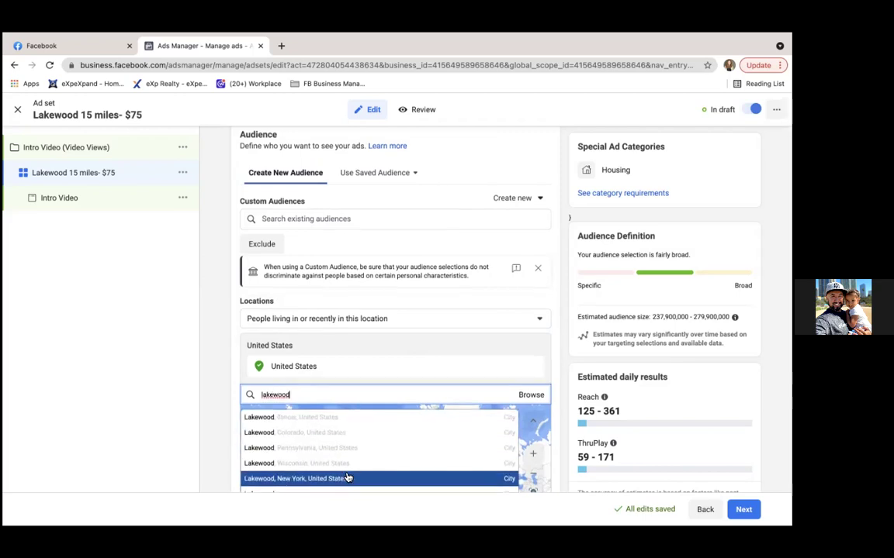
pyautogui.scroll(-2, 347, 474)
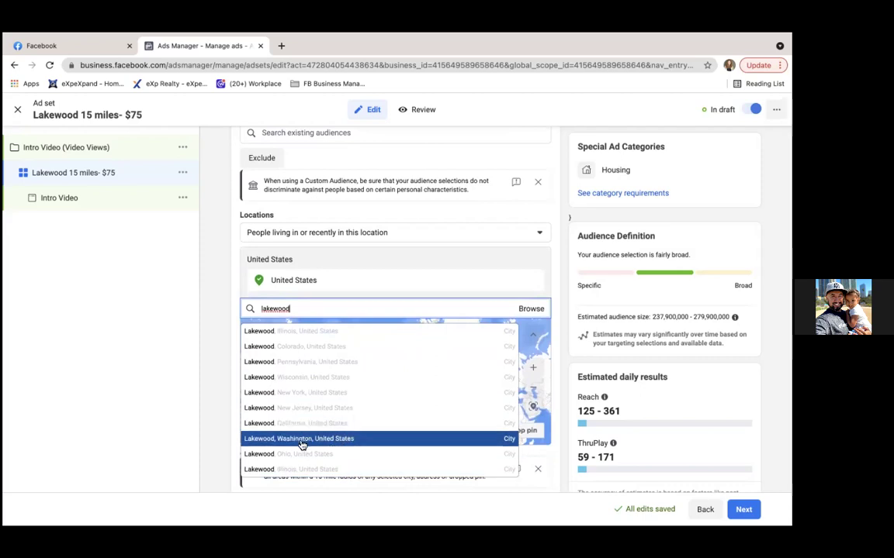
pyautogui.click(302, 442)
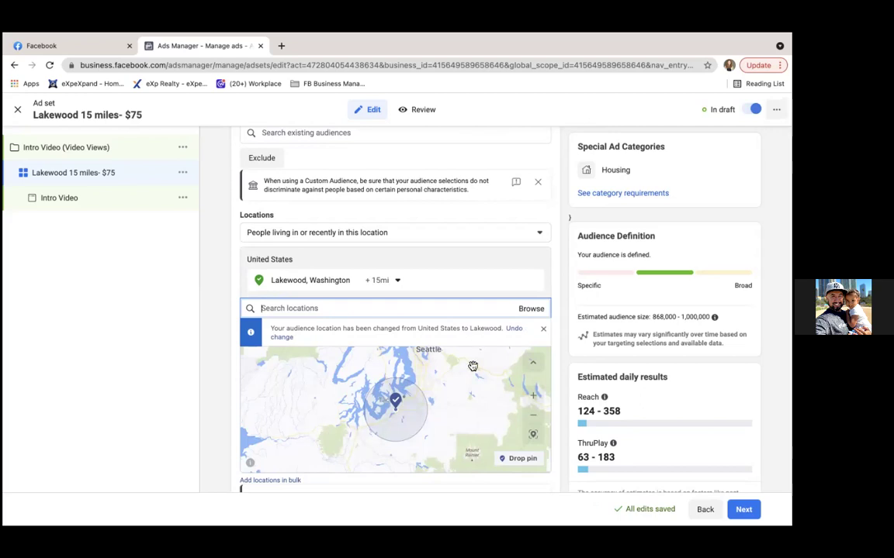
# Step: Examine the Lakewood radius on the map and the audience's age, gender, detailed targeting and language settings
pyautogui.scroll(-2, 388, 409)
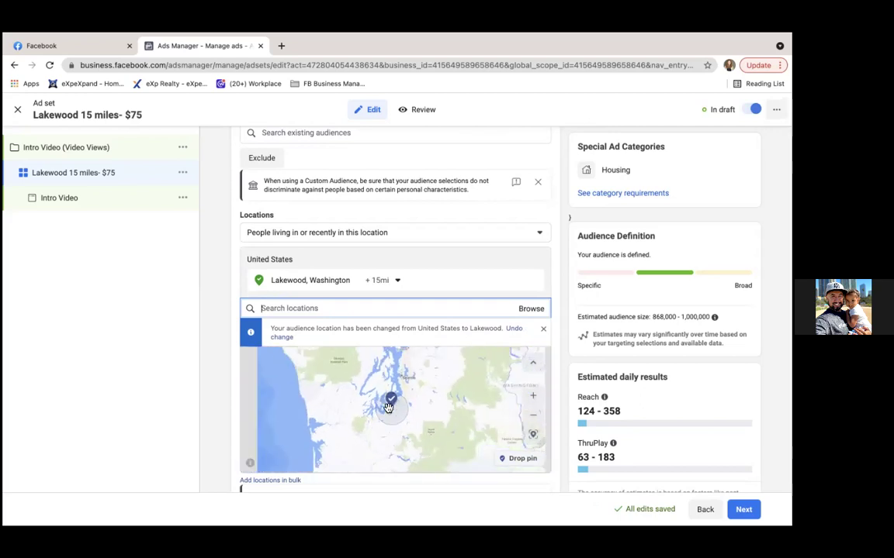
pyautogui.scroll(2, 389, 403)
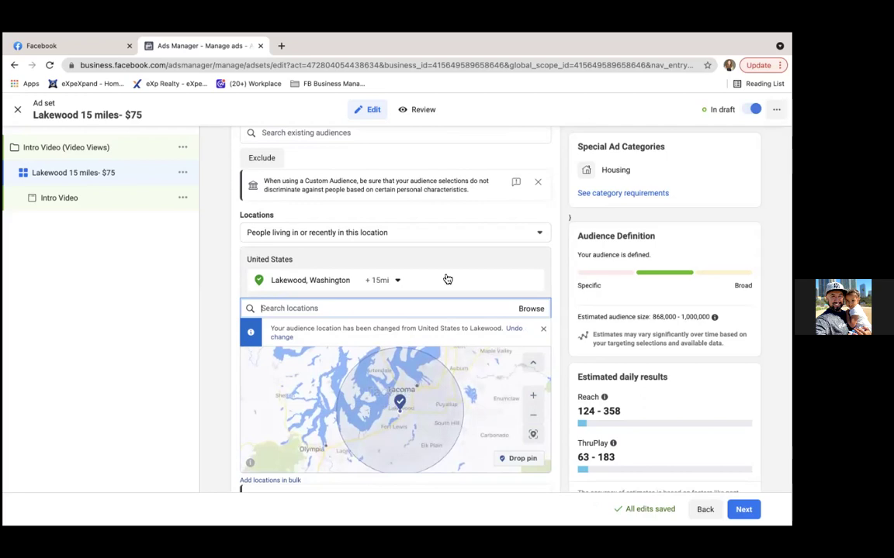
pyautogui.scroll(-2, 493, 214)
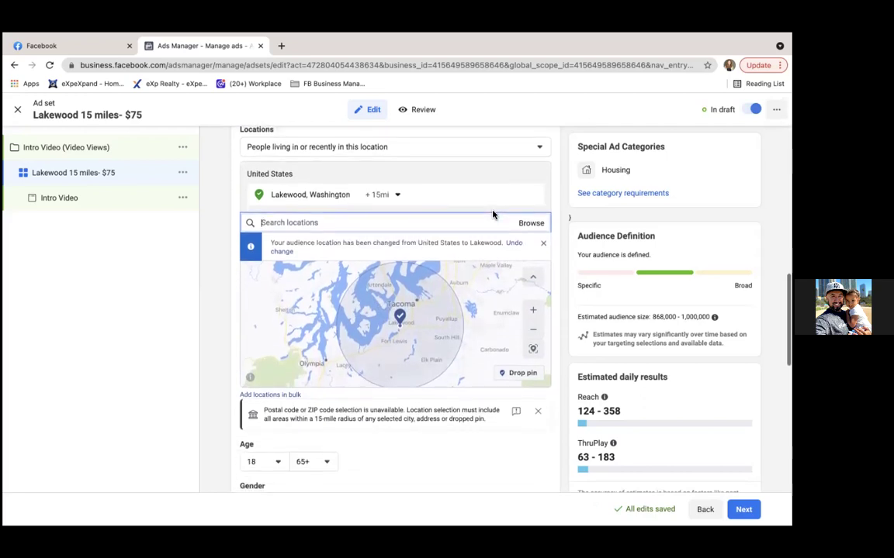
pyautogui.scroll(-1, 427, 461)
pyautogui.scroll(-1, 428, 461)
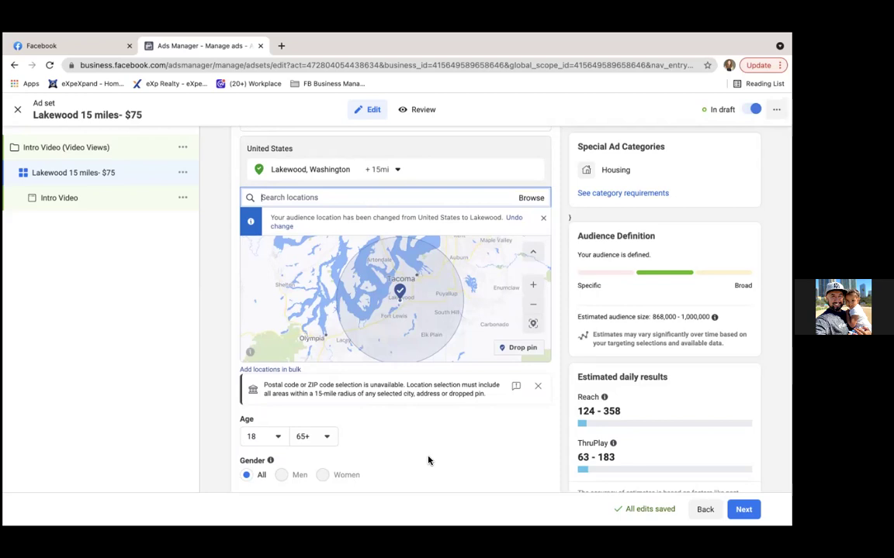
pyautogui.scroll(-2, 427, 461)
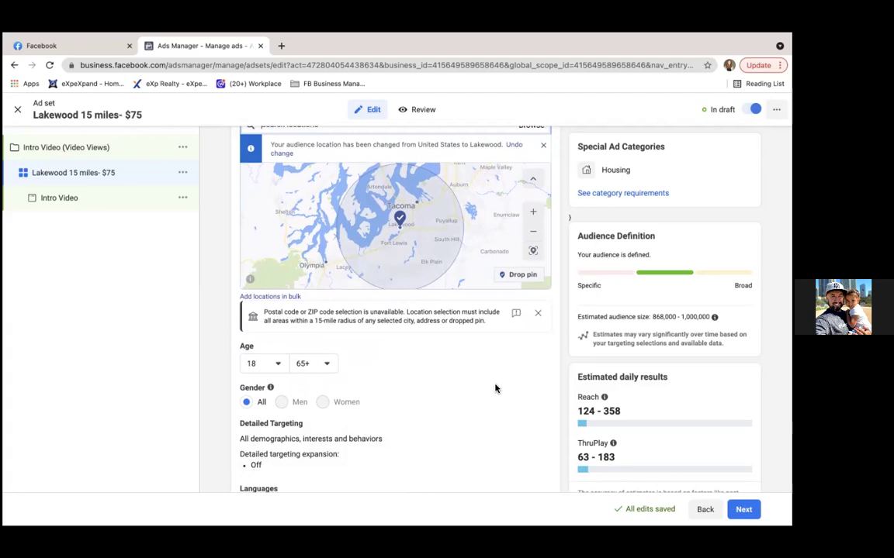
pyautogui.scroll(-1, 495, 387)
pyautogui.scroll(-1, 497, 384)
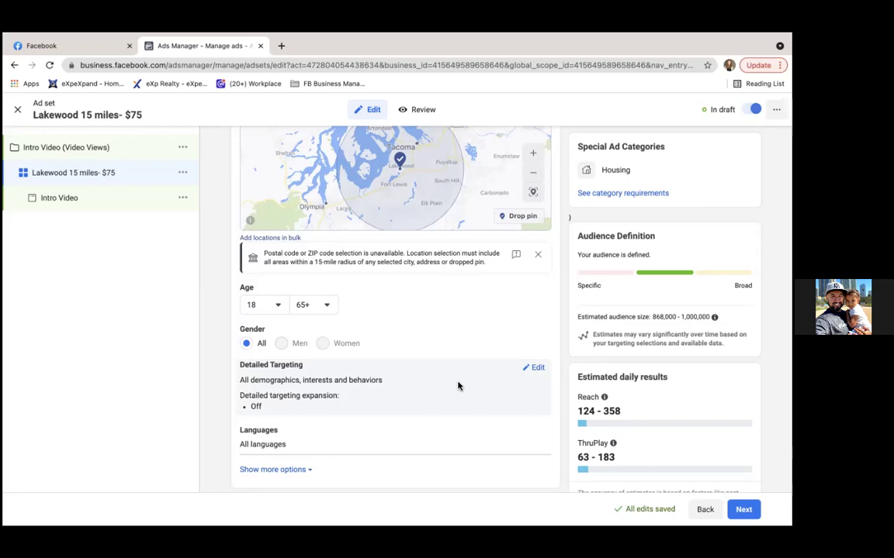
# Step: Switch the ad set from automatic to manual placements
pyautogui.scroll(-3, 458, 385)
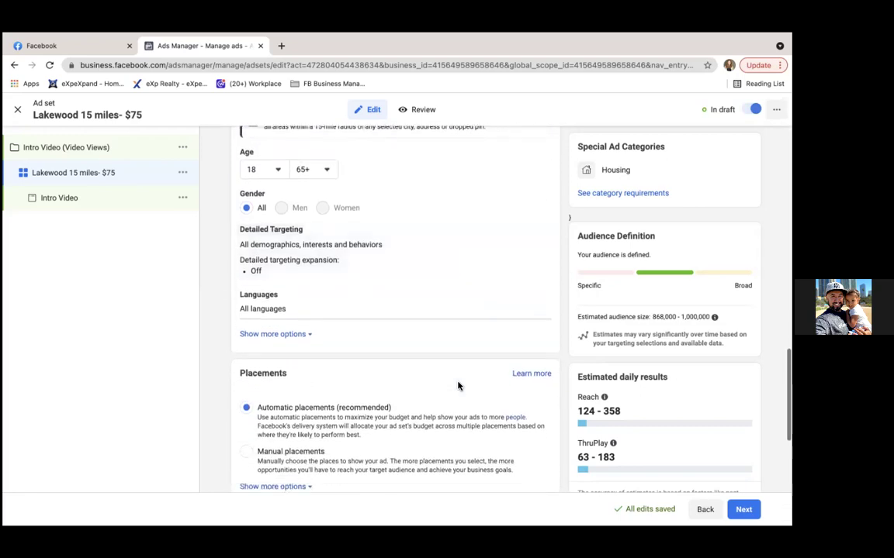
pyautogui.scroll(-1, 457, 385)
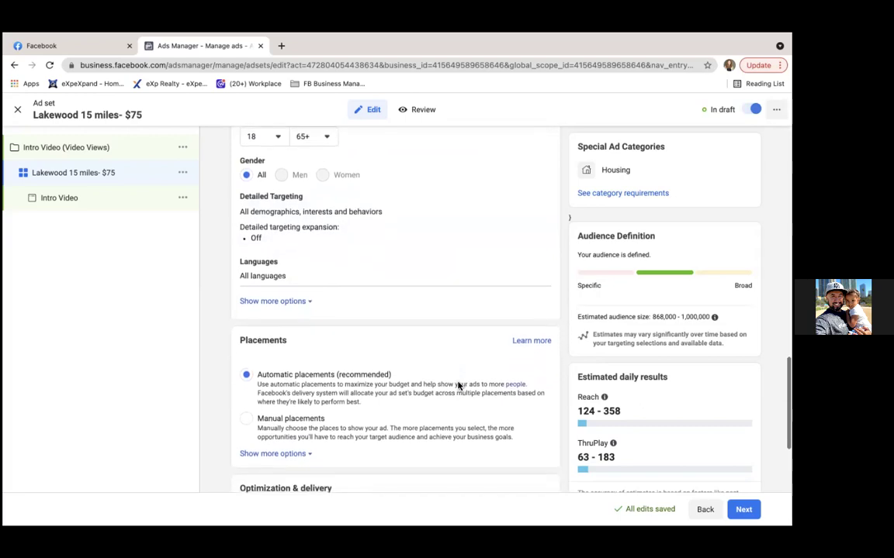
pyautogui.scroll(-1, 458, 385)
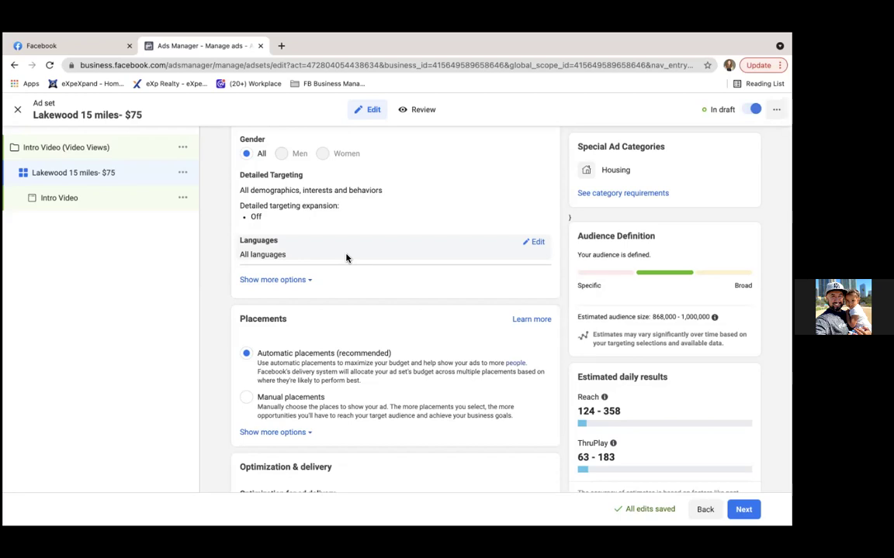
pyautogui.scroll(-5, 346, 258)
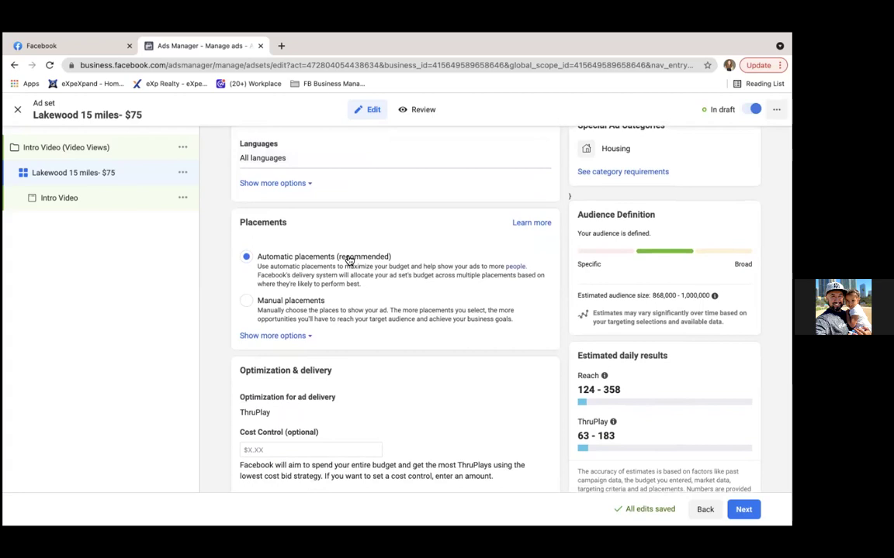
pyautogui.click(246, 300)
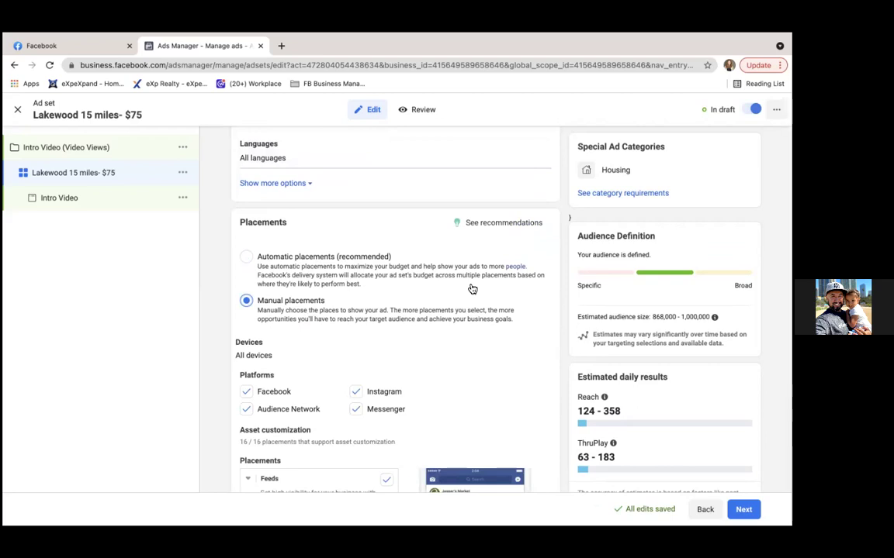
# Step: Examine the manual placement options, from platforms and feeds through stories, in-stream, search and in-article to apps and sites
pyautogui.scroll(-4, 454, 374)
pyautogui.scroll(-1, 455, 374)
pyautogui.scroll(-2, 454, 375)
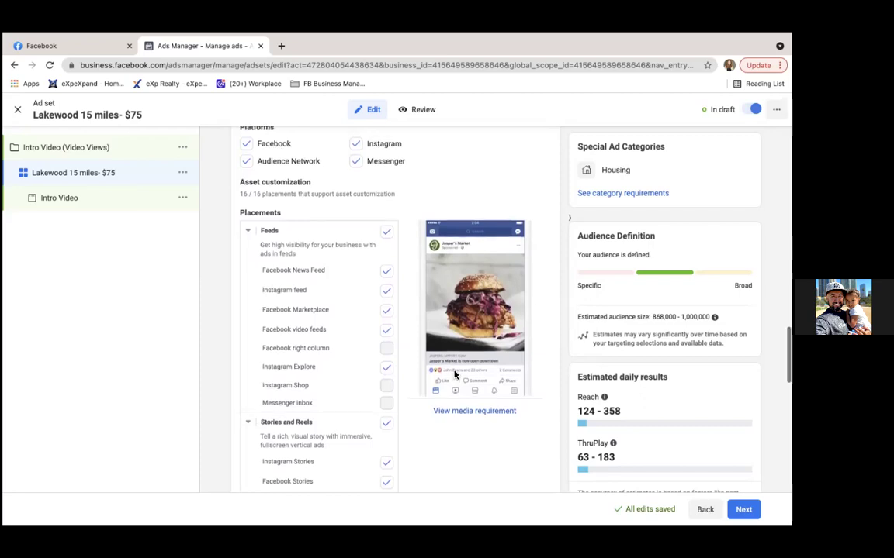
pyautogui.scroll(2, 454, 375)
pyautogui.scroll(1, 455, 375)
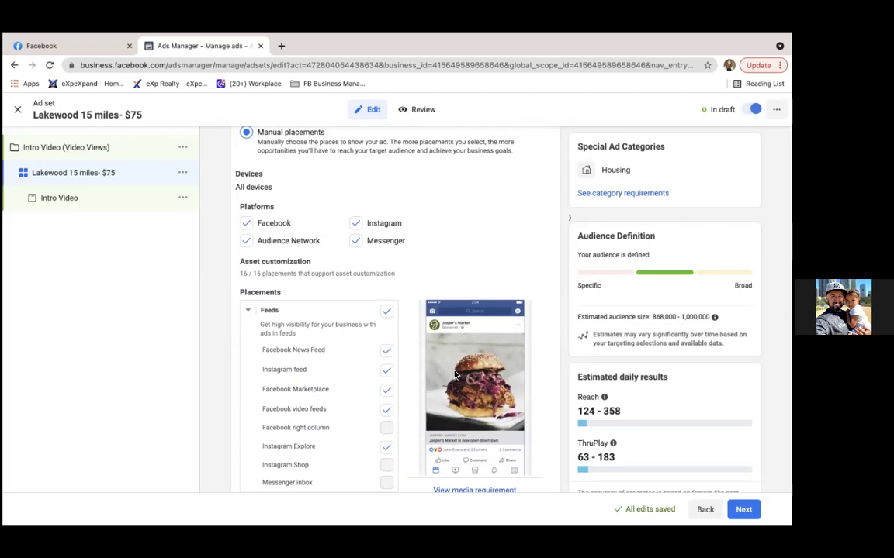
pyautogui.scroll(-2, 455, 375)
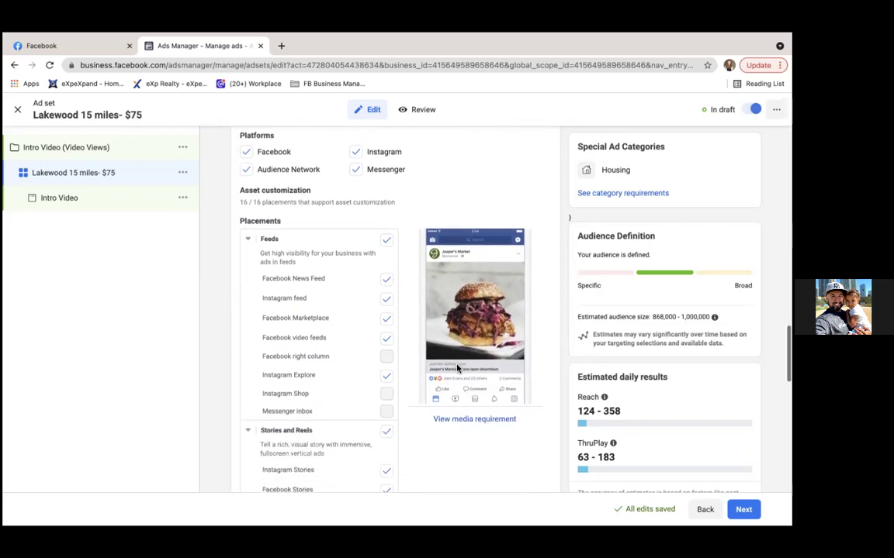
pyautogui.scroll(-1, 457, 369)
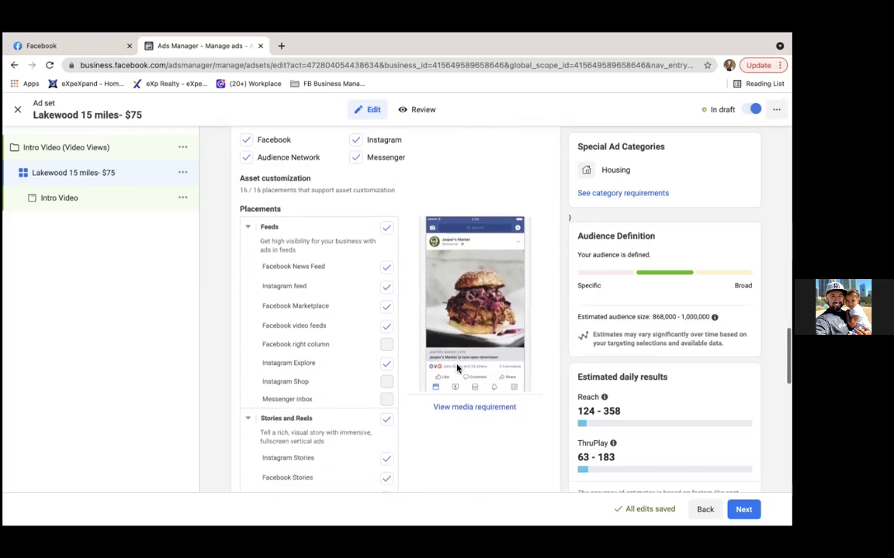
pyautogui.scroll(-1, 456, 369)
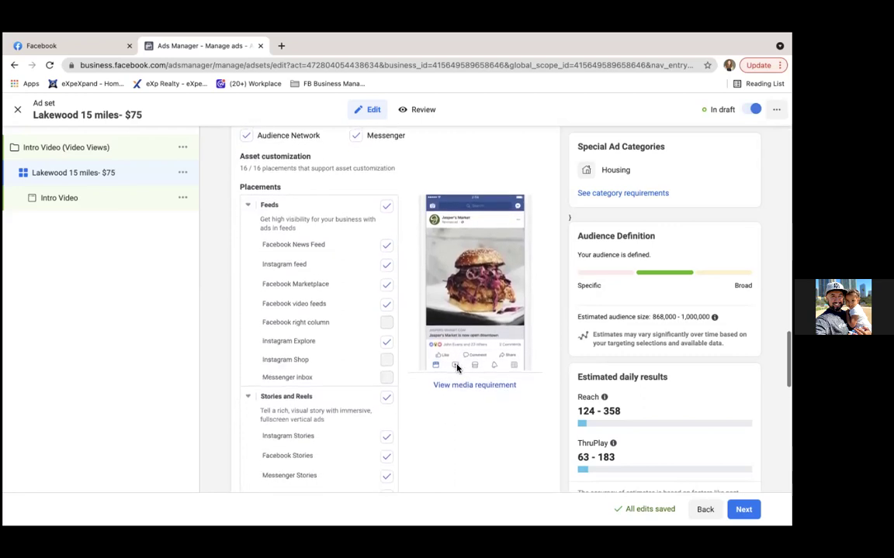
pyautogui.scroll(-3, 457, 368)
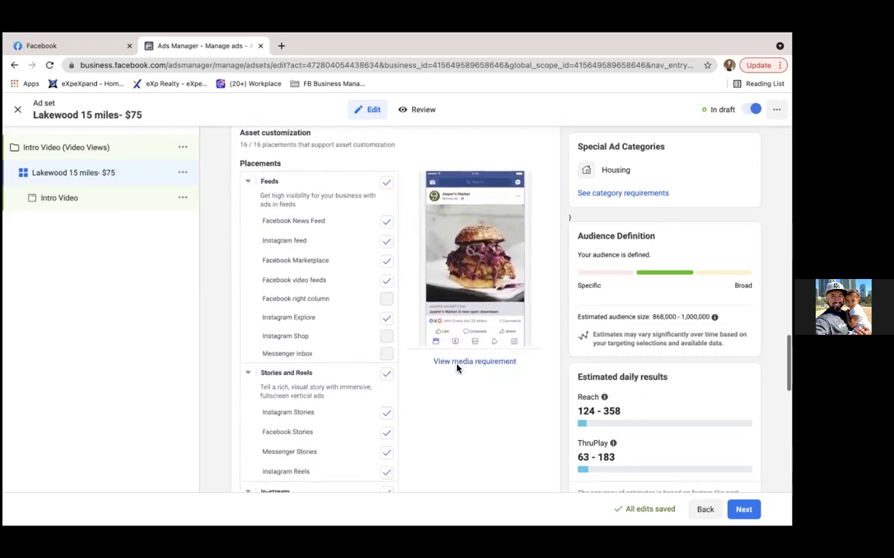
pyautogui.scroll(-2, 457, 368)
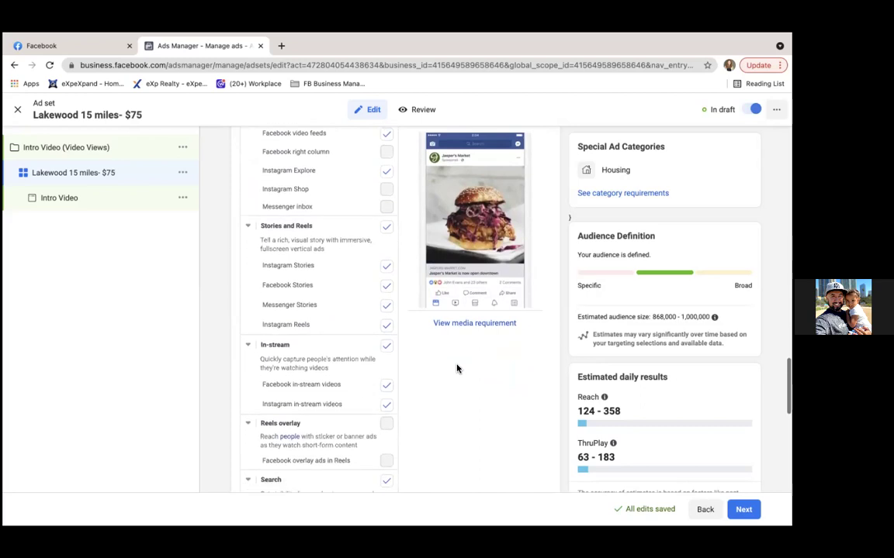
pyautogui.scroll(-3, 457, 369)
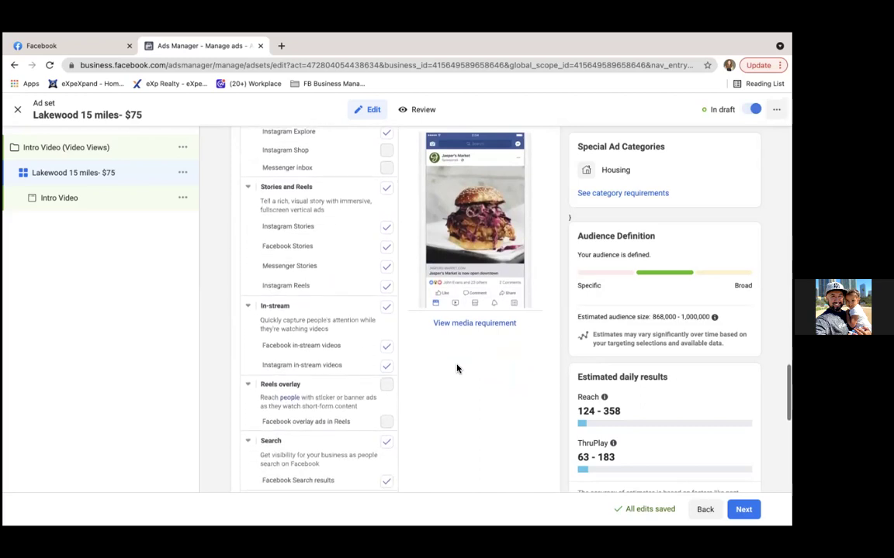
pyautogui.scroll(-3, 457, 369)
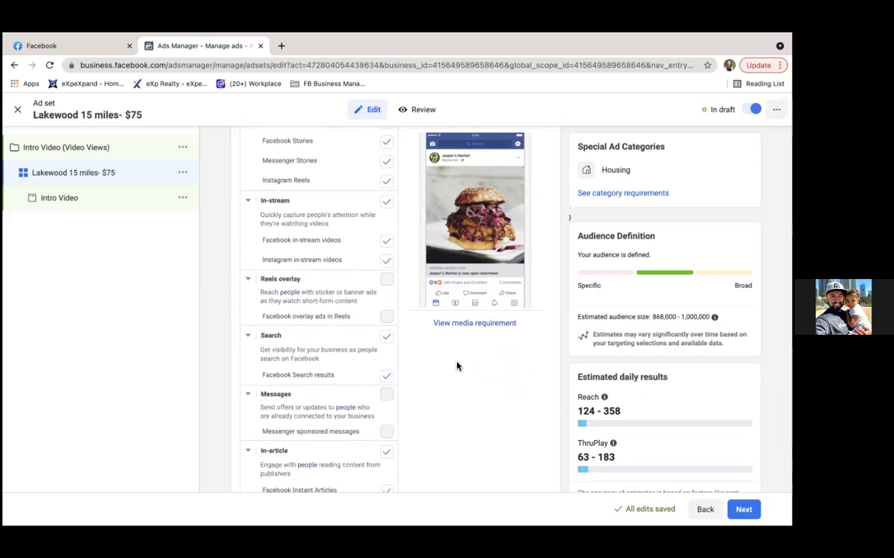
pyautogui.scroll(-3, 457, 366)
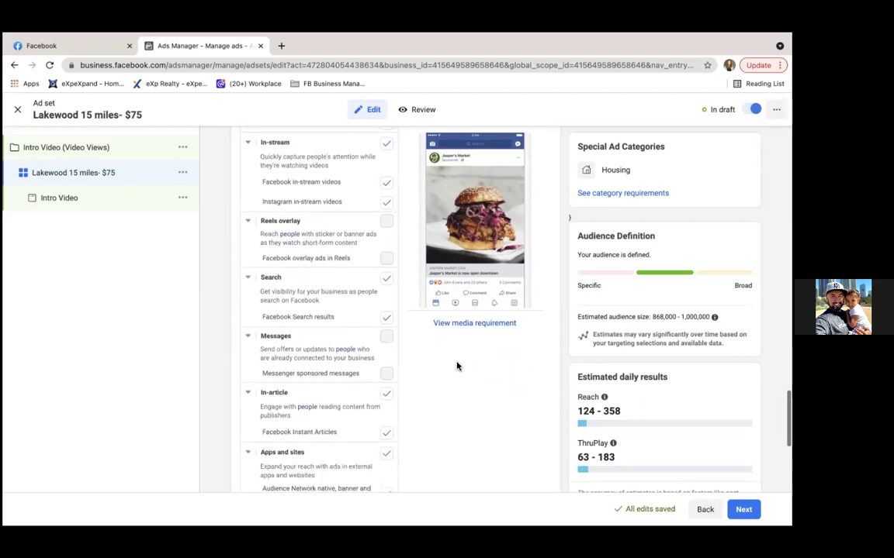
pyautogui.scroll(-6, 456, 366)
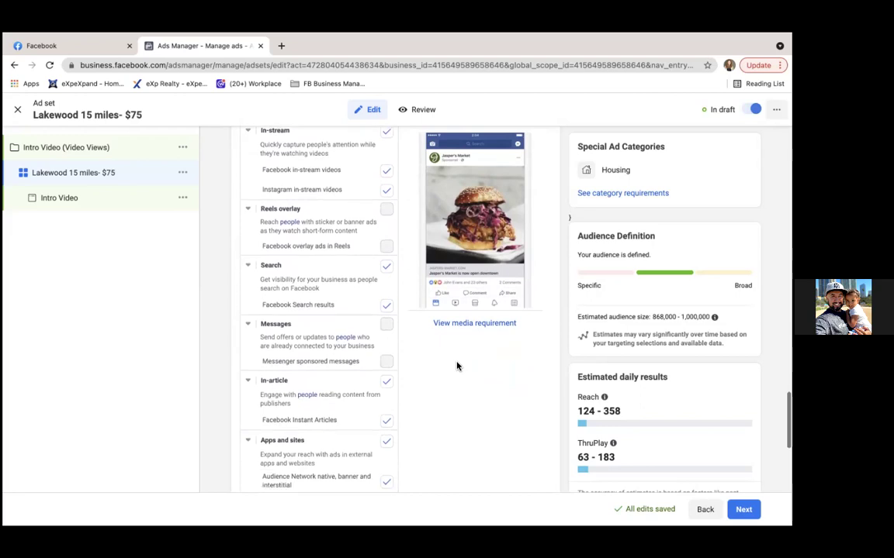
pyautogui.scroll(1, 456, 366)
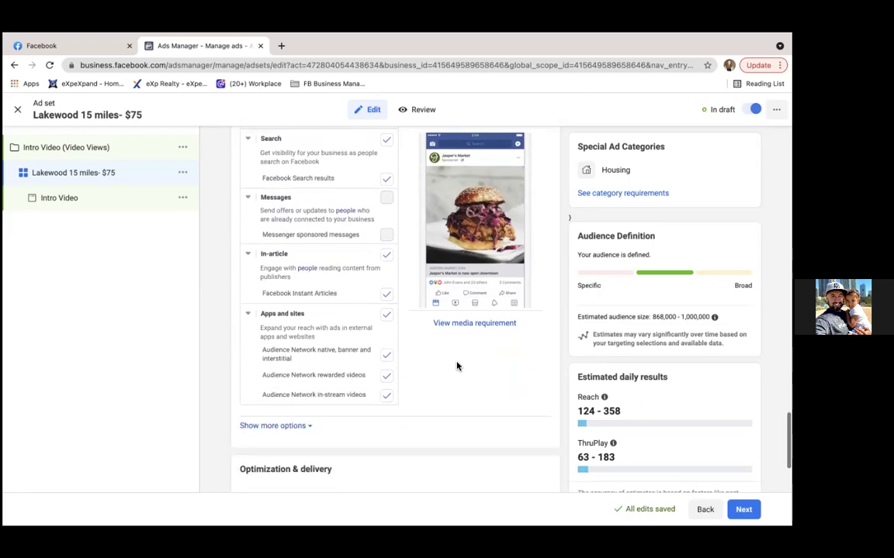
pyautogui.scroll(1, 457, 367)
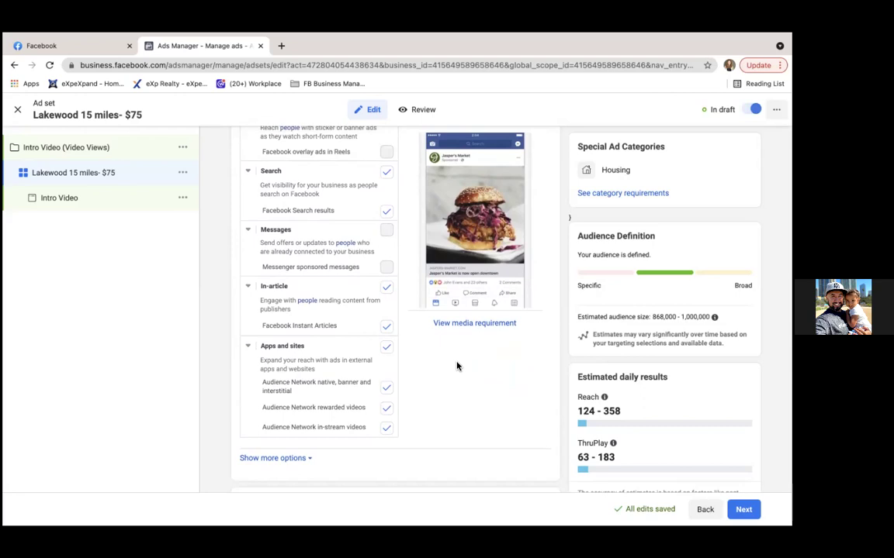
pyautogui.scroll(4, 457, 366)
pyautogui.scroll(5, 457, 366)
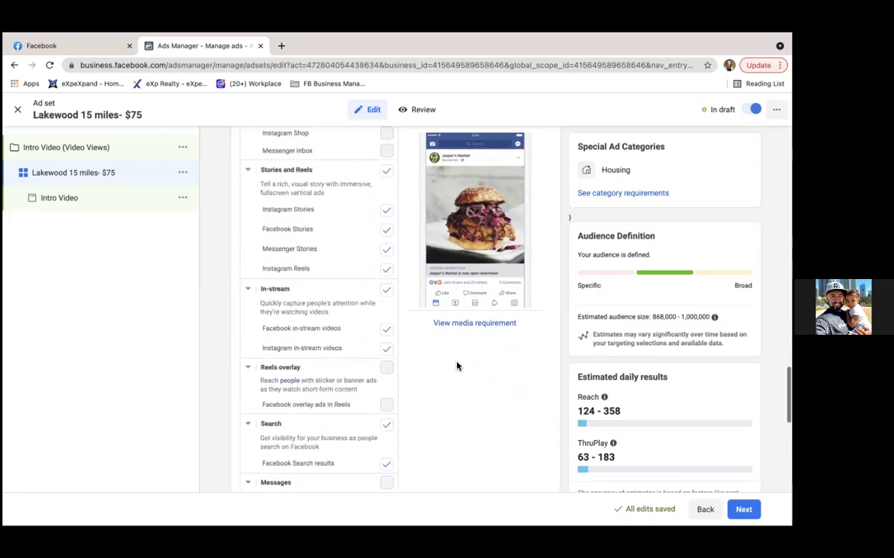
pyautogui.scroll(1, 457, 366)
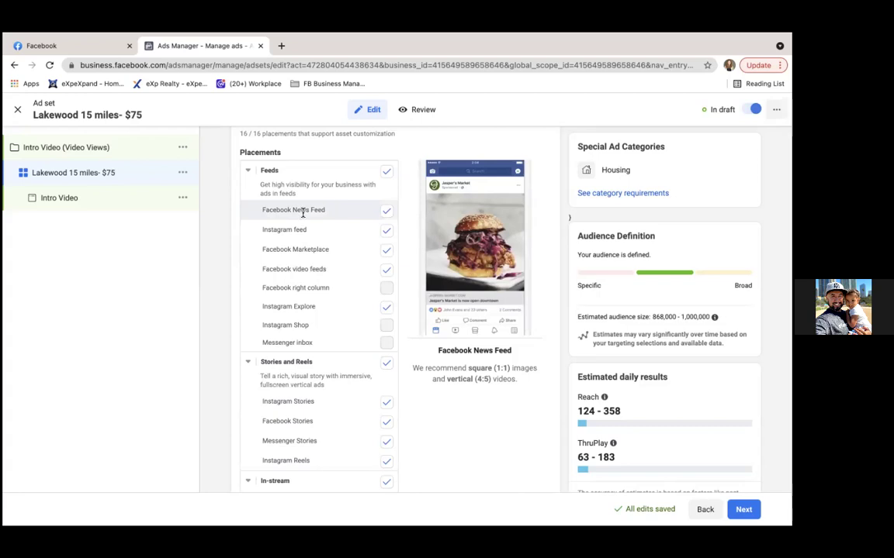
# Step: Compare the Facebook home feed's post and sponsored ad spots with the ad set's manual placement options
pyautogui.click(56, 43)
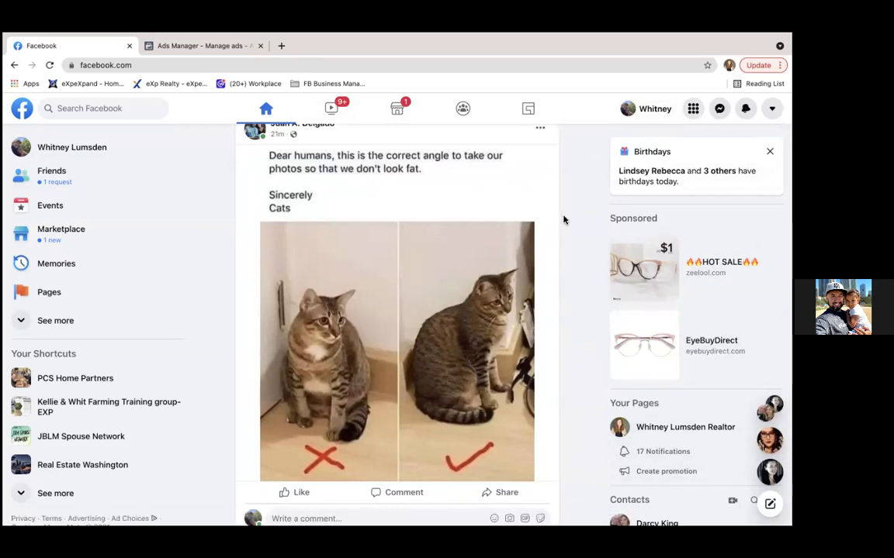
pyautogui.click(201, 48)
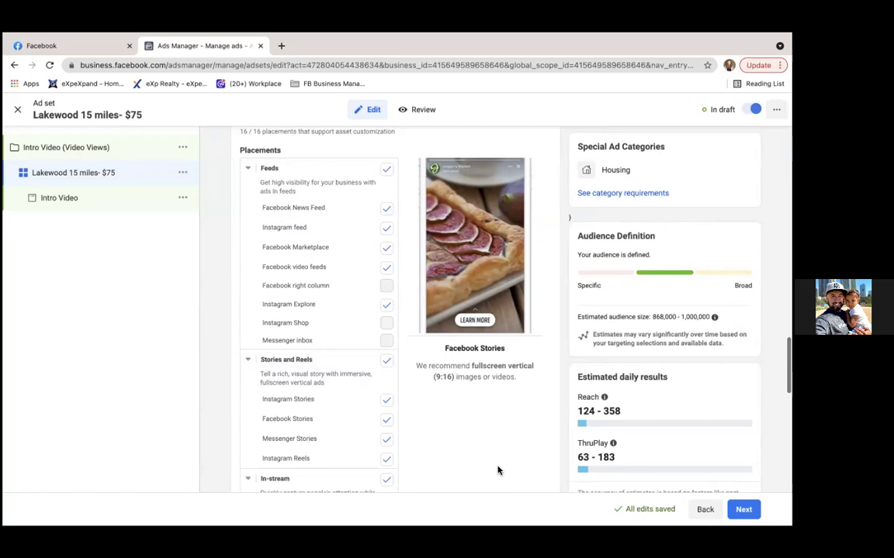
pyautogui.scroll(-1, 498, 470)
pyautogui.scroll(1, 498, 470)
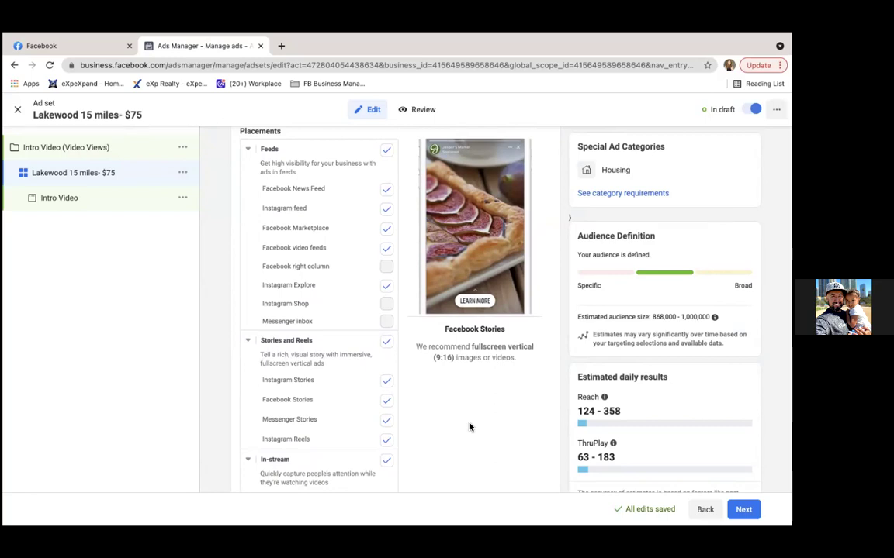
pyautogui.scroll(-3, 469, 426)
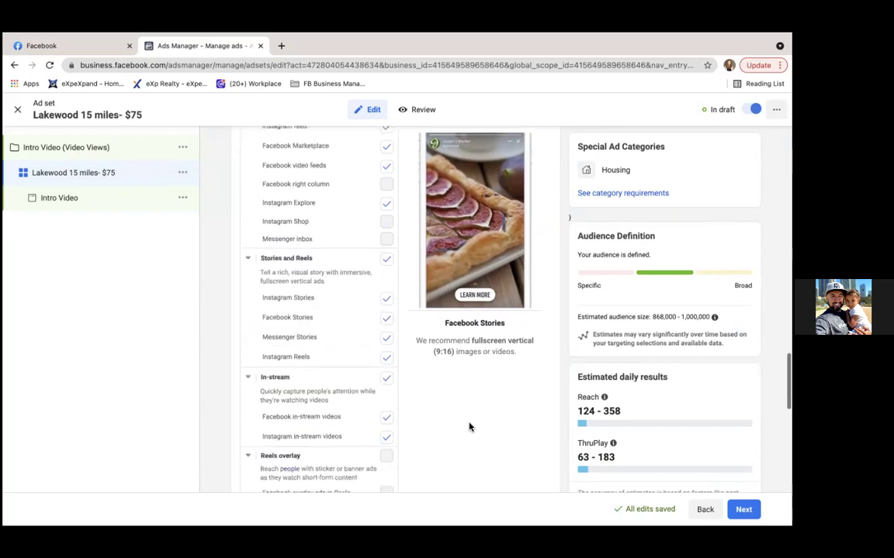
pyautogui.scroll(-3, 471, 417)
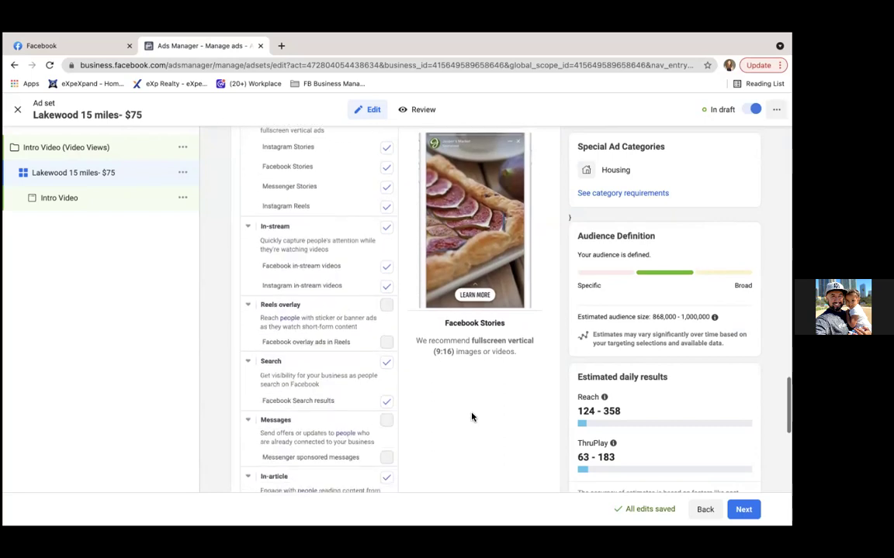
# Step: Switch the ad set from manual back to automatic placements
pyautogui.scroll(10, 471, 417)
pyautogui.scroll(3, 471, 417)
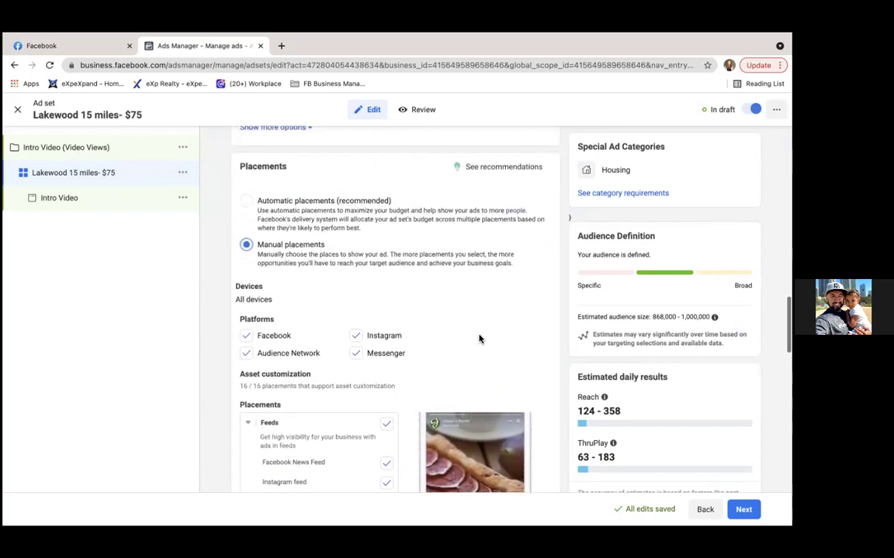
pyautogui.scroll(-2, 478, 339)
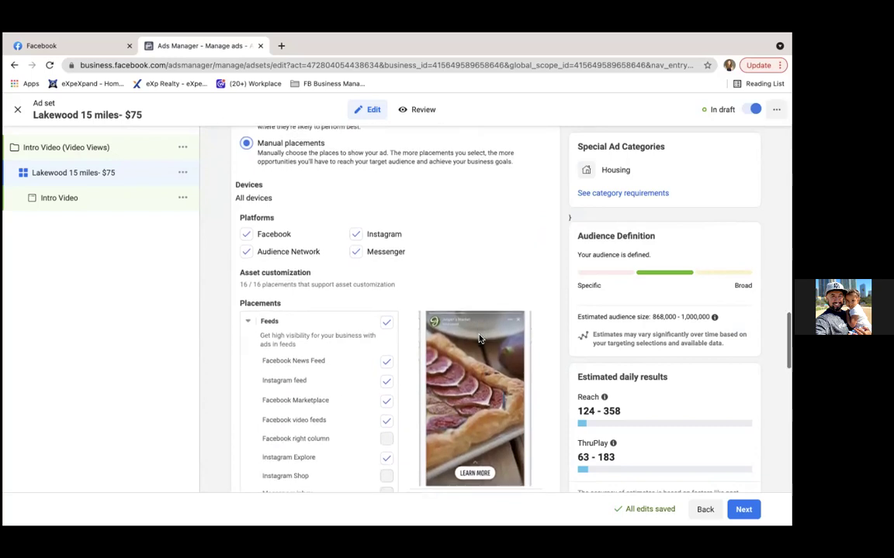
pyautogui.scroll(1, 479, 339)
pyautogui.scroll(1, 479, 339)
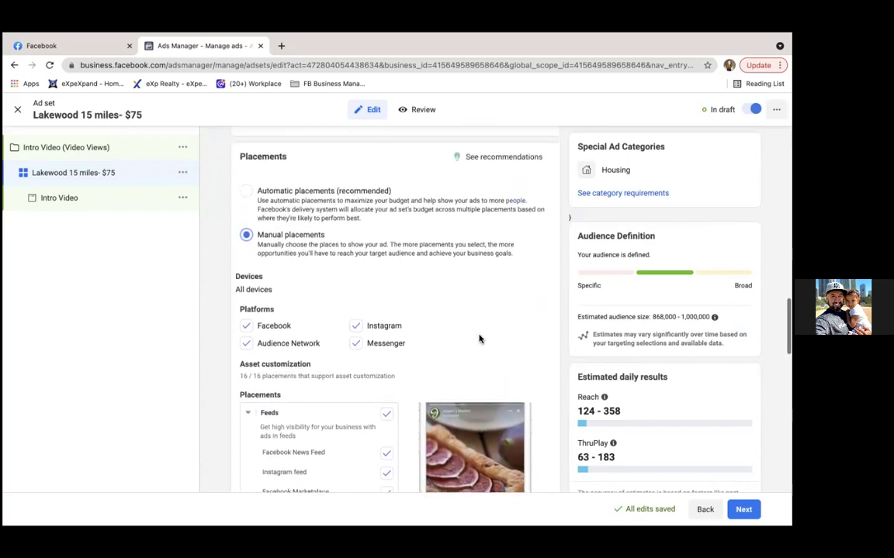
pyautogui.click(246, 193)
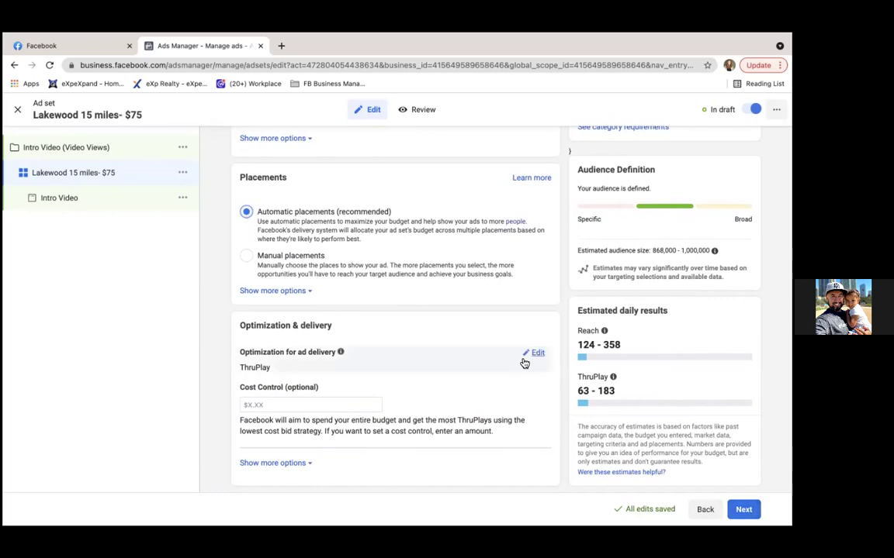
# Step: Review the ad set from its name, budget and schedule through the Lakewood audience to placements and delivery optimization
pyautogui.scroll(6, 499, 273)
pyautogui.scroll(5, 499, 271)
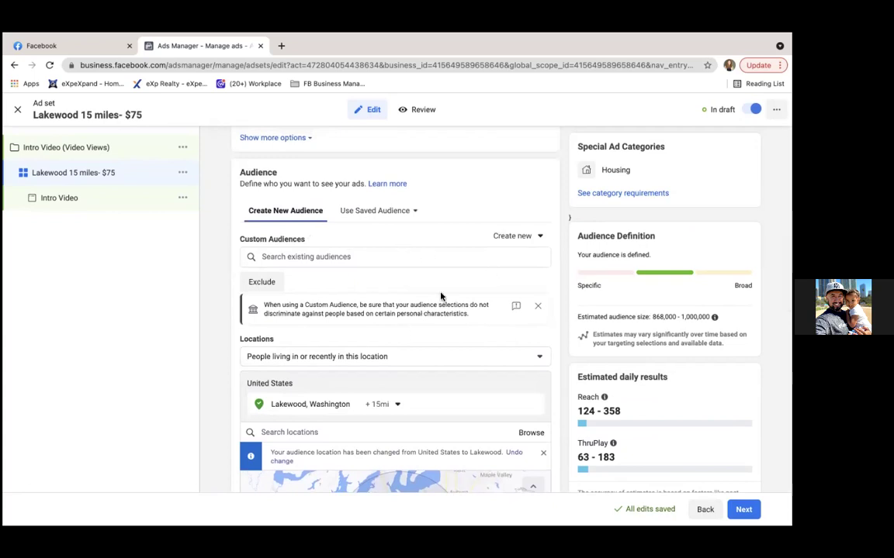
pyautogui.scroll(1, 385, 209)
pyautogui.scroll(5, 386, 209)
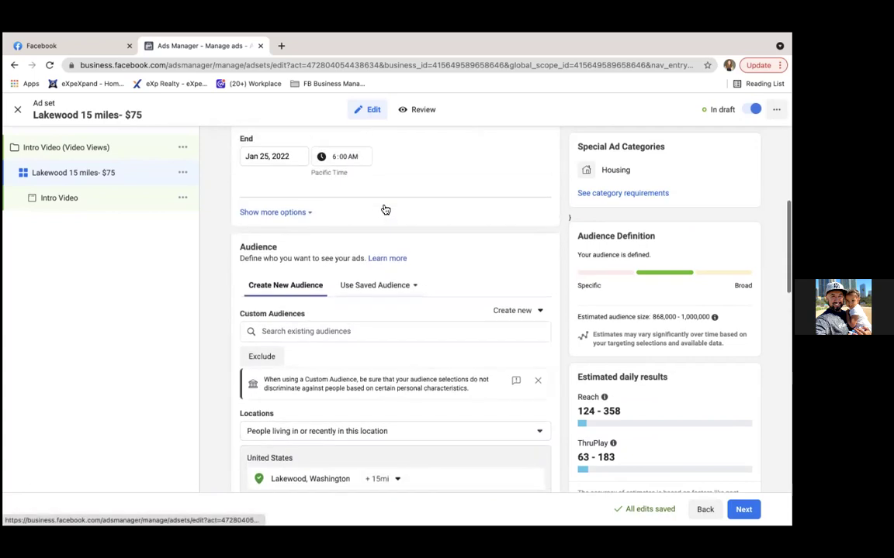
pyautogui.scroll(1, 383, 208)
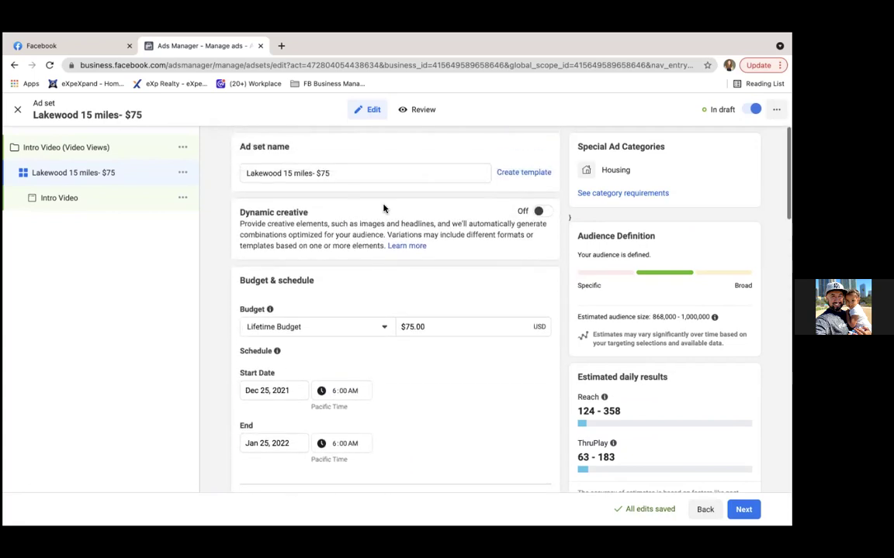
pyautogui.scroll(-7, 383, 208)
pyautogui.scroll(-2, 383, 208)
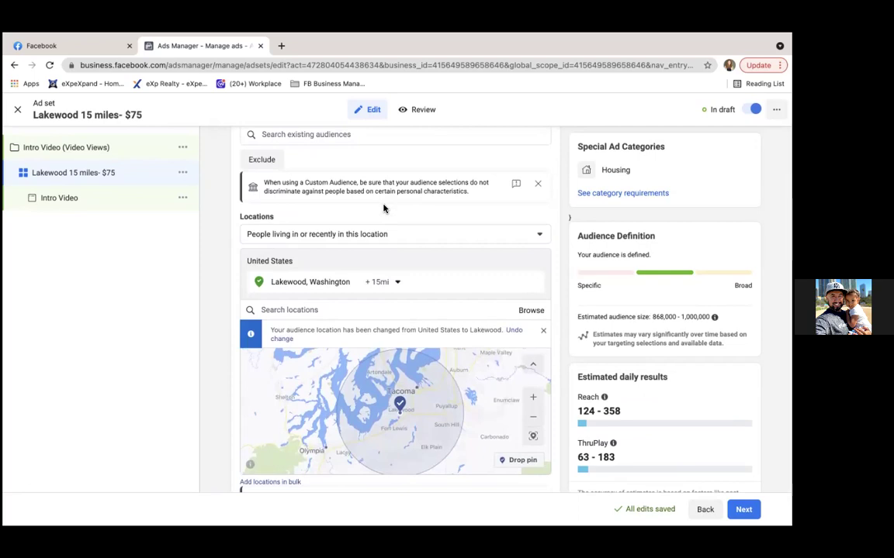
pyautogui.scroll(-2, 383, 207)
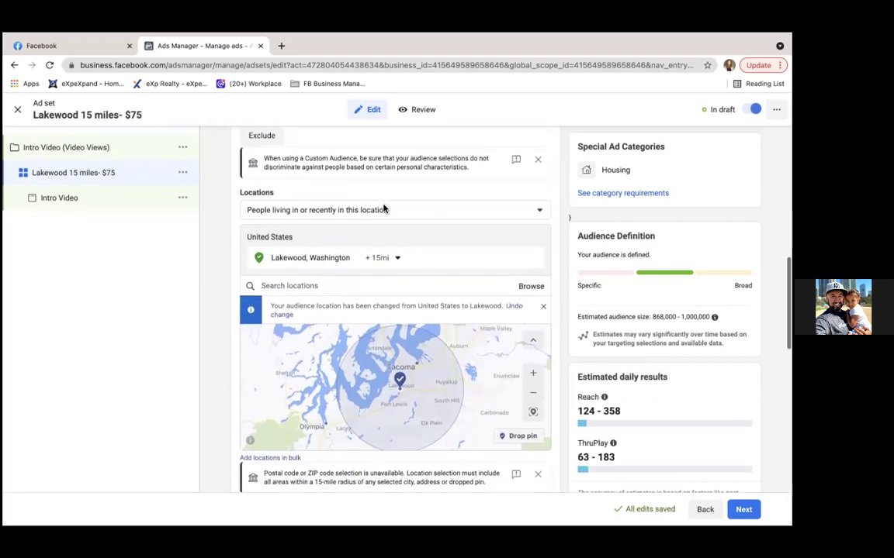
pyautogui.scroll(-10, 383, 208)
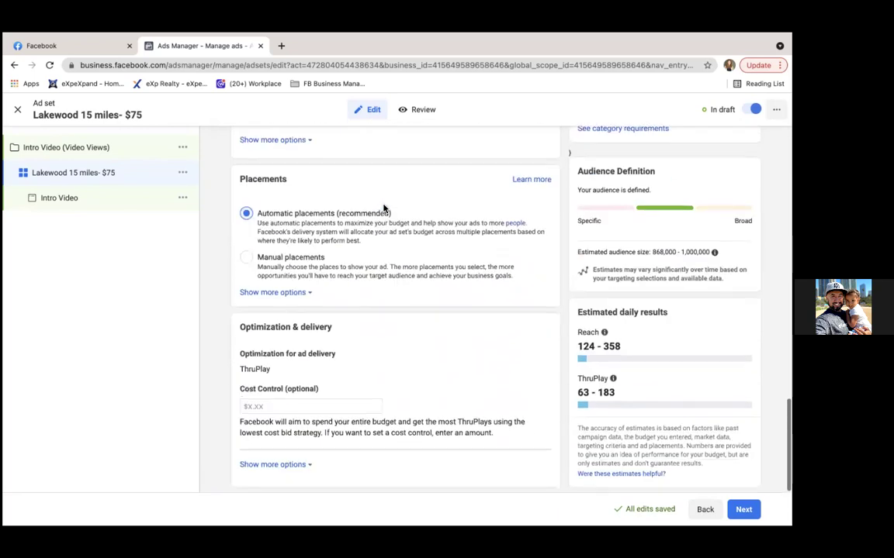
# Step: Proceed to the Intro Video ad and choose the realtor's Instagram account for its identity
pyautogui.click(744, 509)
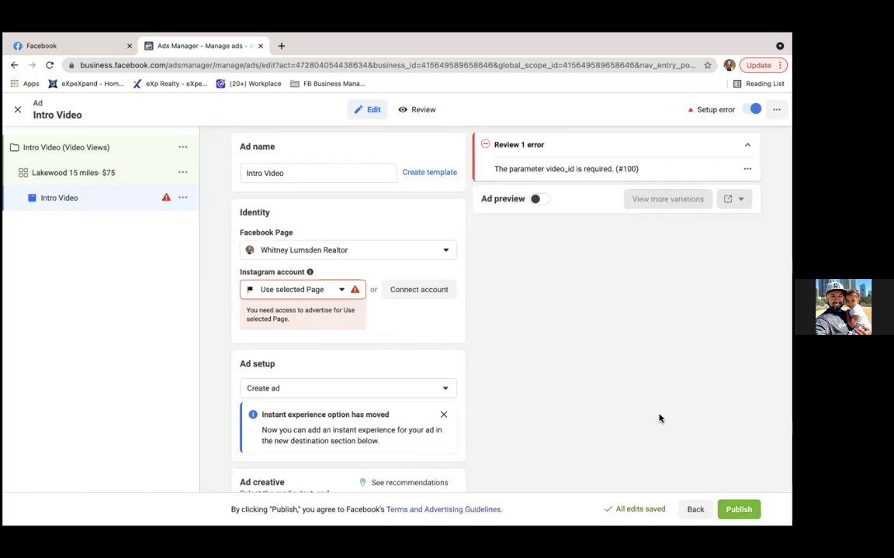
pyautogui.click(330, 289)
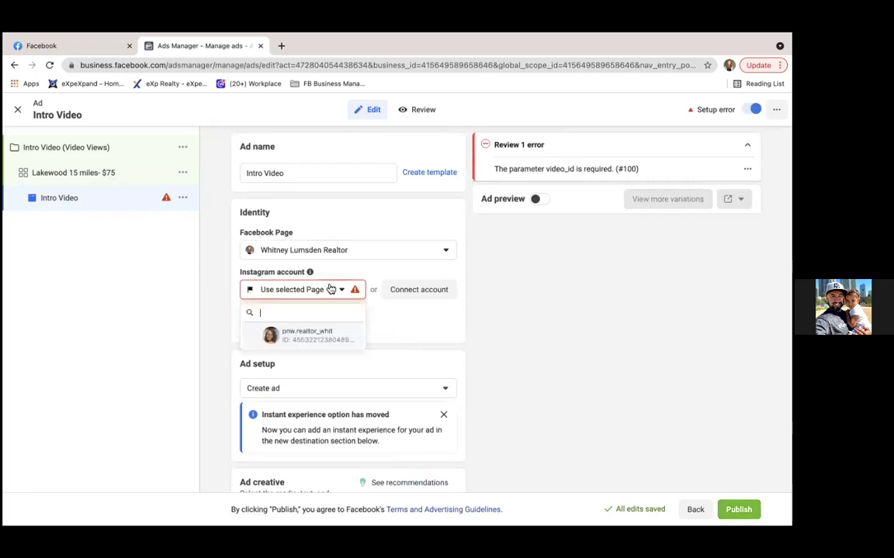
pyautogui.click(306, 335)
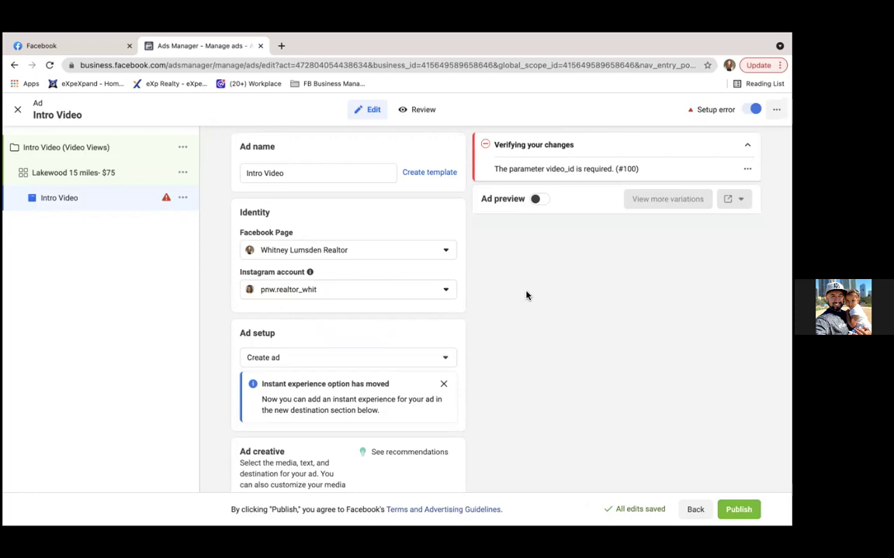
# Step: Examine the ad's identity, setup, media and primary text settings
pyautogui.scroll(-1, 526, 295)
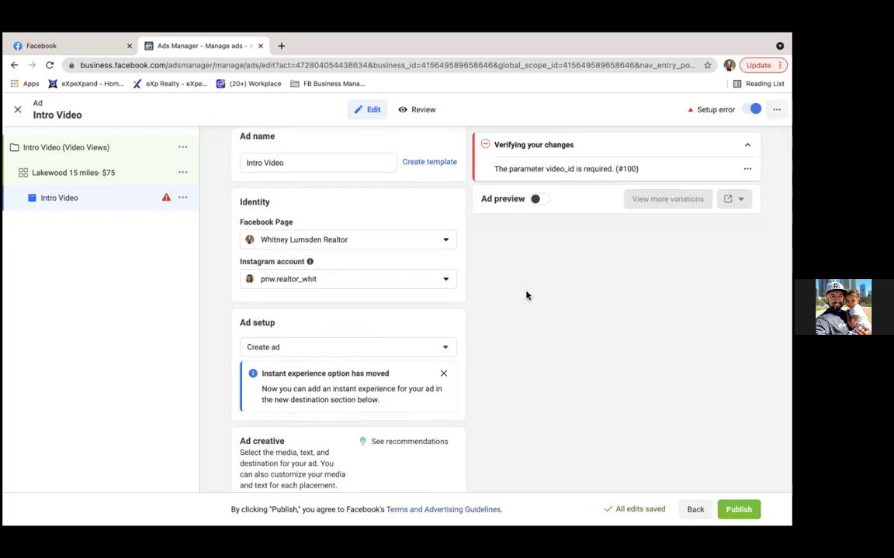
pyautogui.scroll(1, 526, 295)
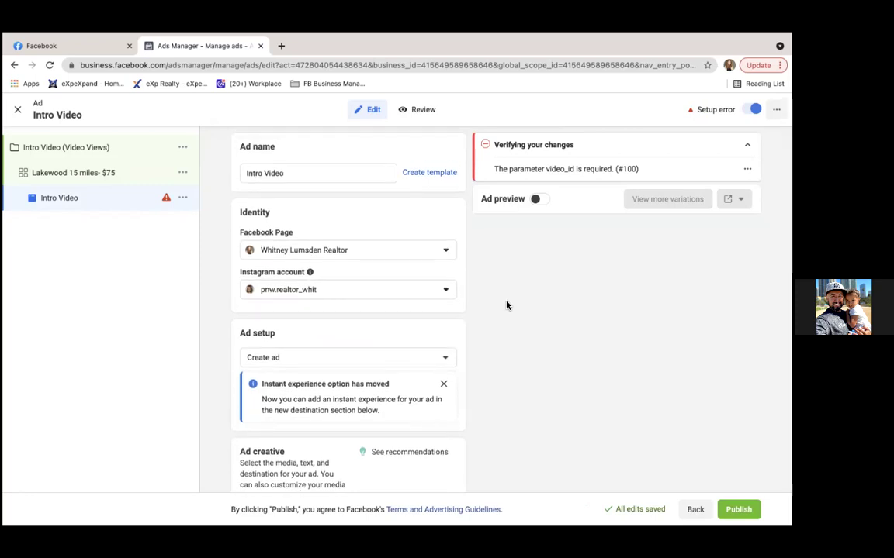
pyautogui.scroll(-5, 486, 300)
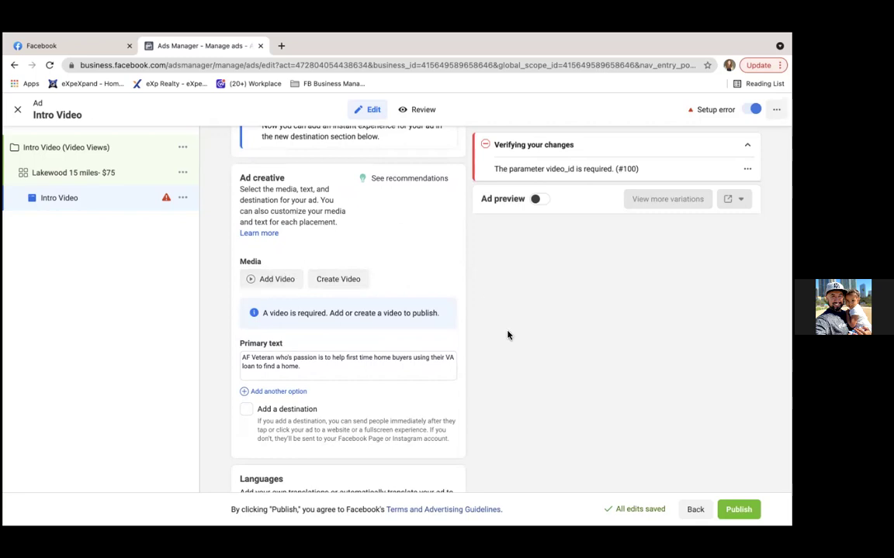
pyautogui.scroll(1, 508, 336)
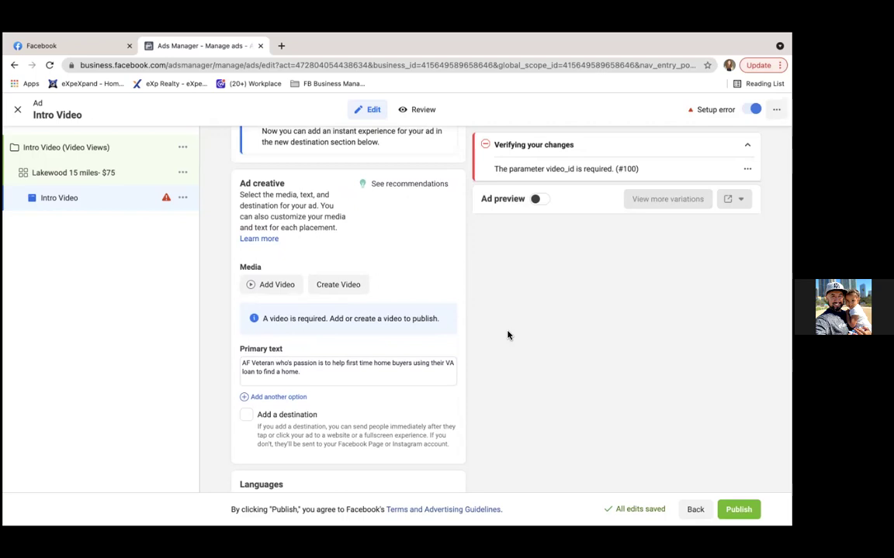
pyautogui.scroll(5, 508, 335)
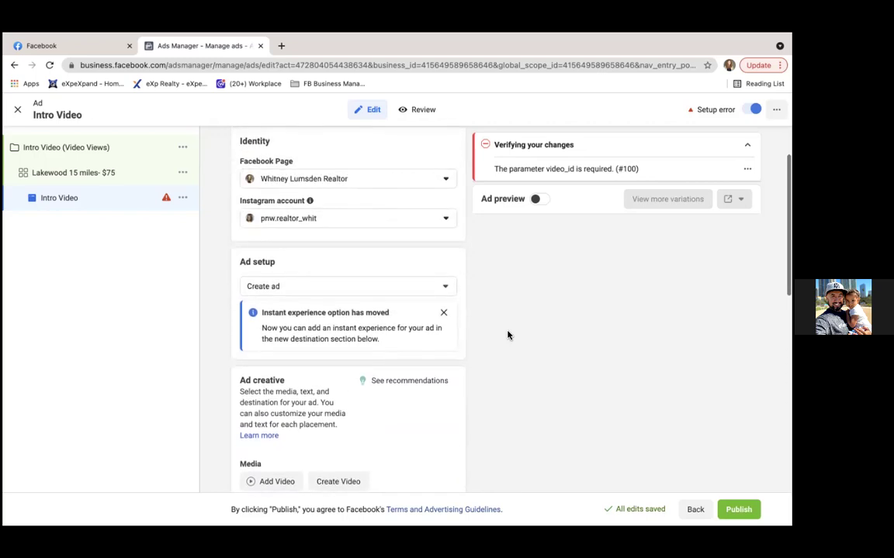
pyautogui.scroll(1, 508, 335)
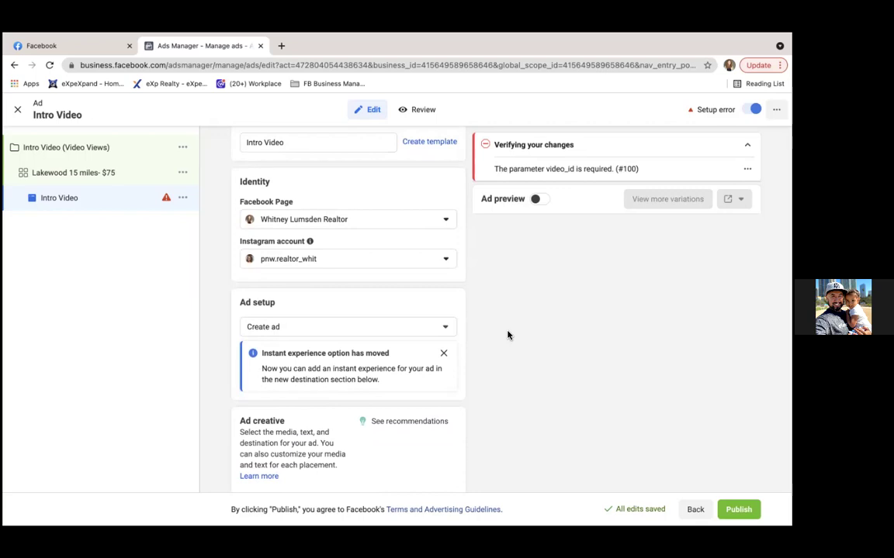
pyautogui.scroll(1, 508, 342)
# Step: Change the ad setup from creating an ad to Use existing post
pyautogui.scroll(-2, 509, 345)
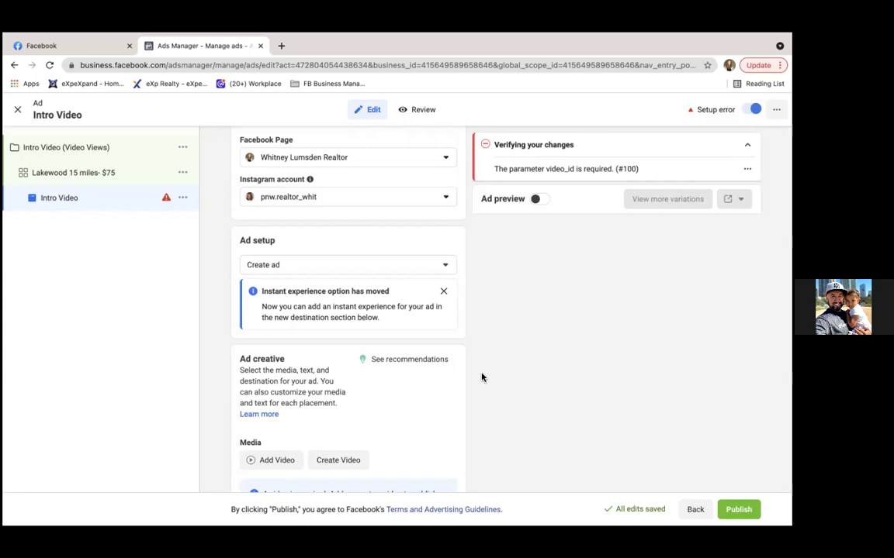
pyautogui.click(364, 261)
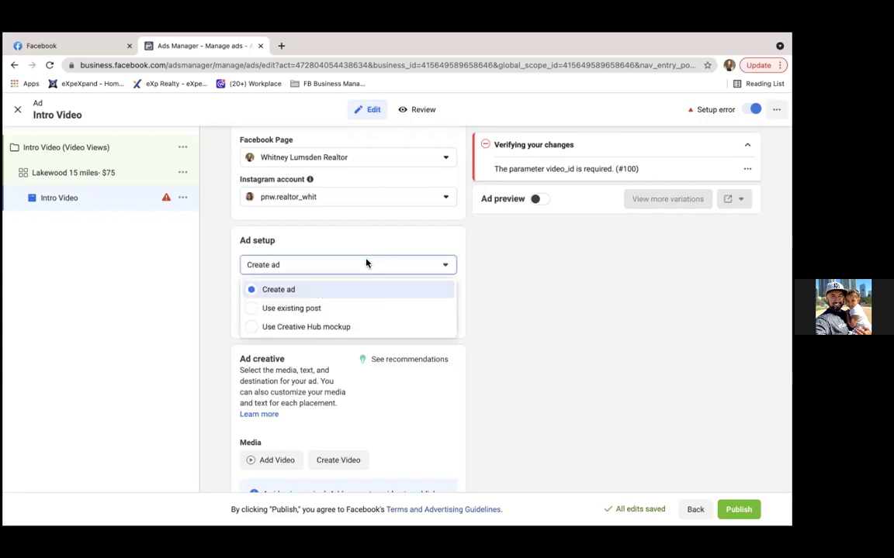
pyautogui.click(328, 310)
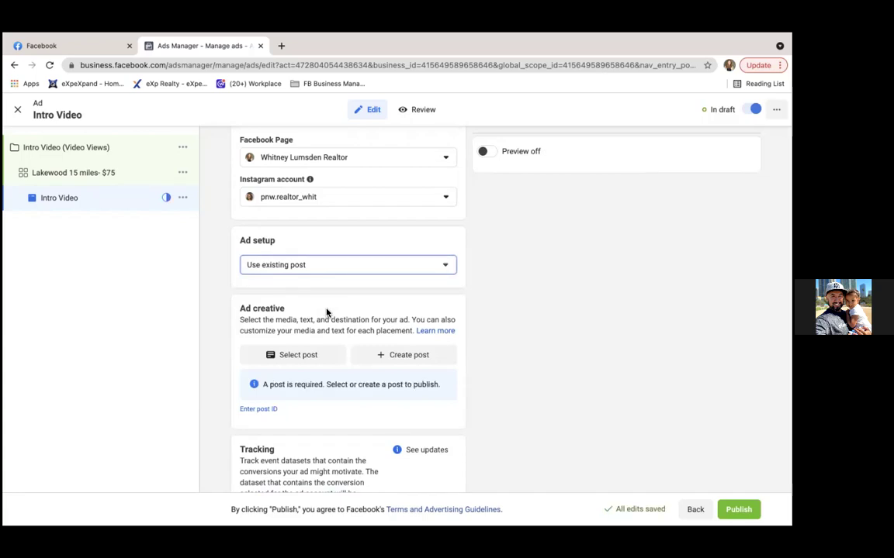
# Step: Switch to Facebook, open the realtor business page, reload it and view the introduction video post
pyautogui.click(77, 48)
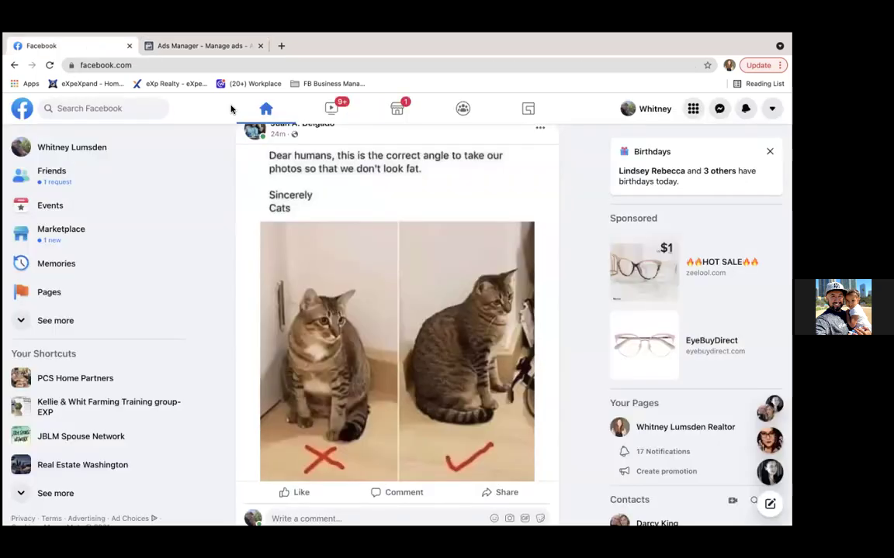
pyautogui.click(40, 149)
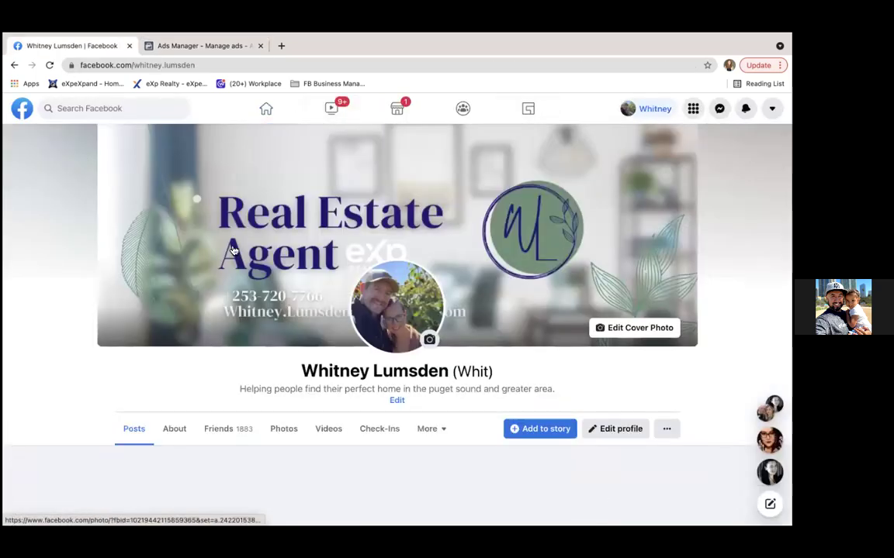
pyautogui.click(221, 488)
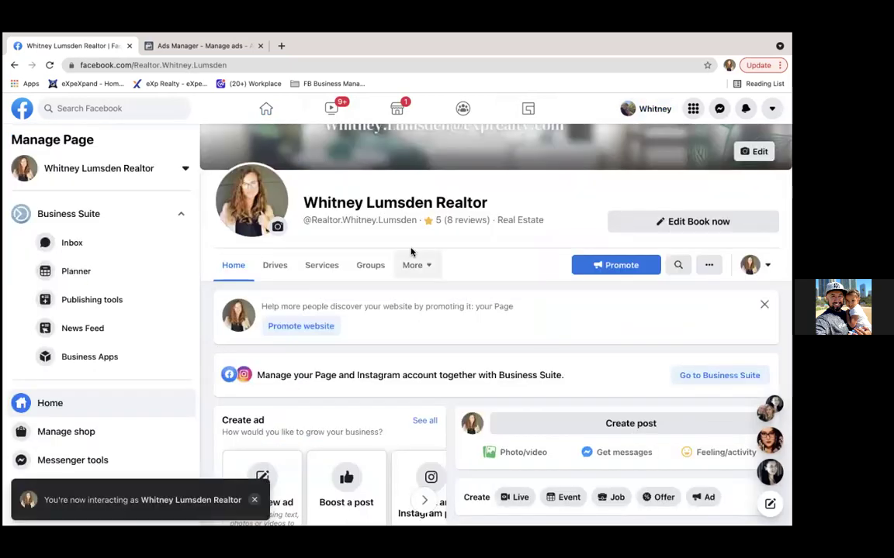
pyautogui.scroll(-5, 555, 382)
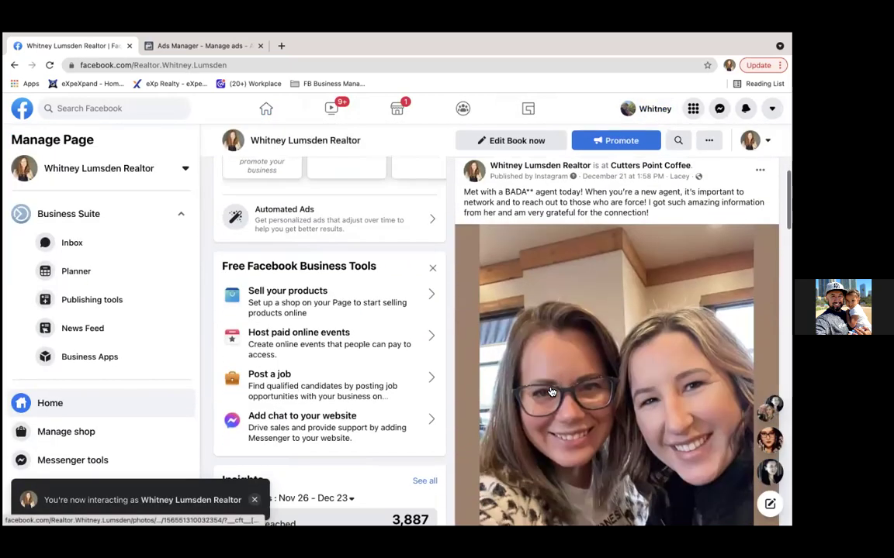
pyautogui.scroll(2, 554, 383)
pyautogui.click(49, 65)
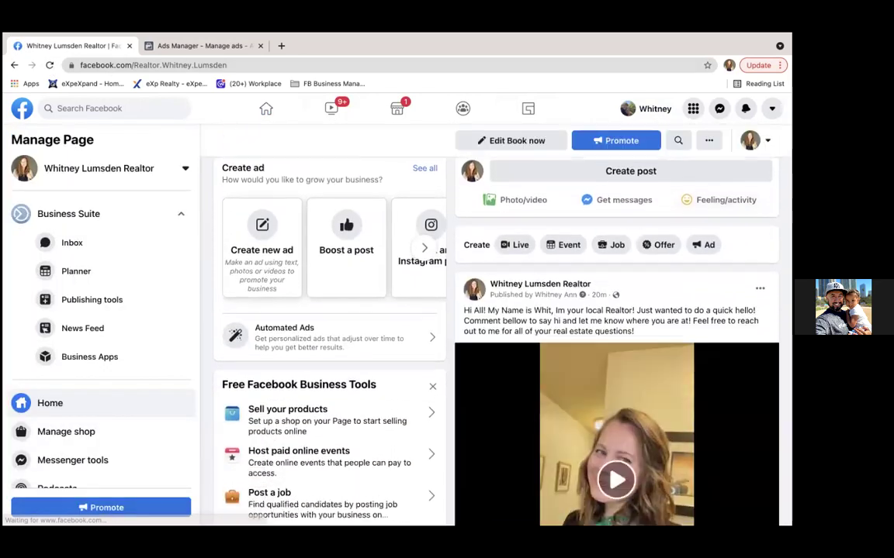
pyautogui.scroll(-2, 497, 325)
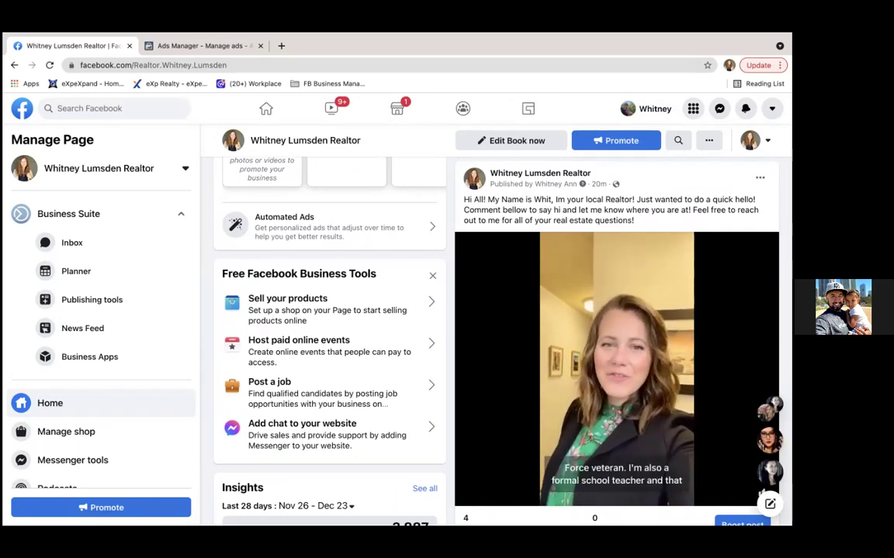
# Step: Return to Ads Manager and open the Lakewood 15 miles- $75 ad set
pyautogui.click(204, 48)
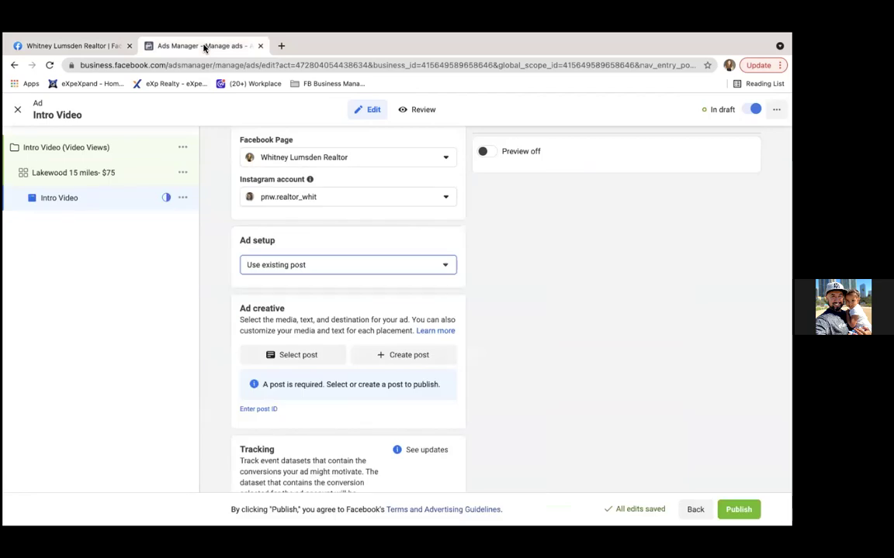
pyautogui.click(74, 176)
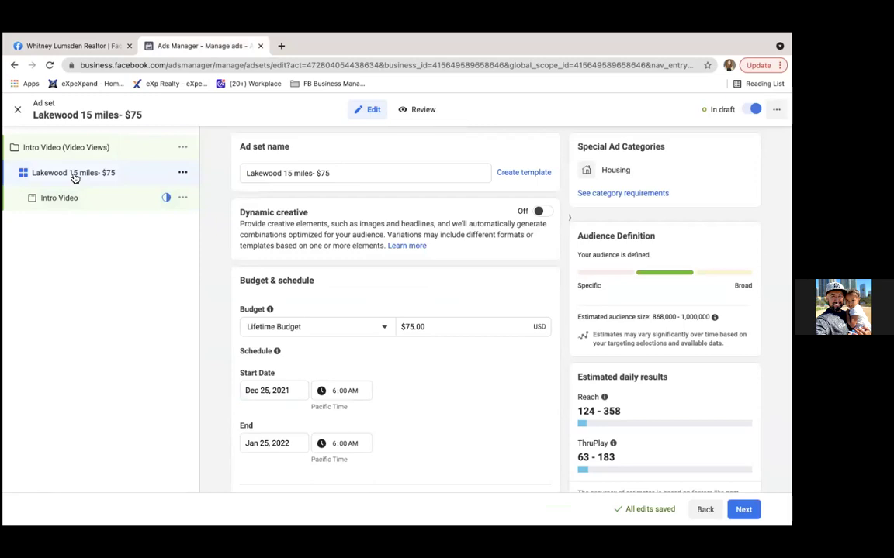
# Step: Try Manual placements for the Lakewood ad set, then restore Automatic placements
pyautogui.scroll(-10, 359, 339)
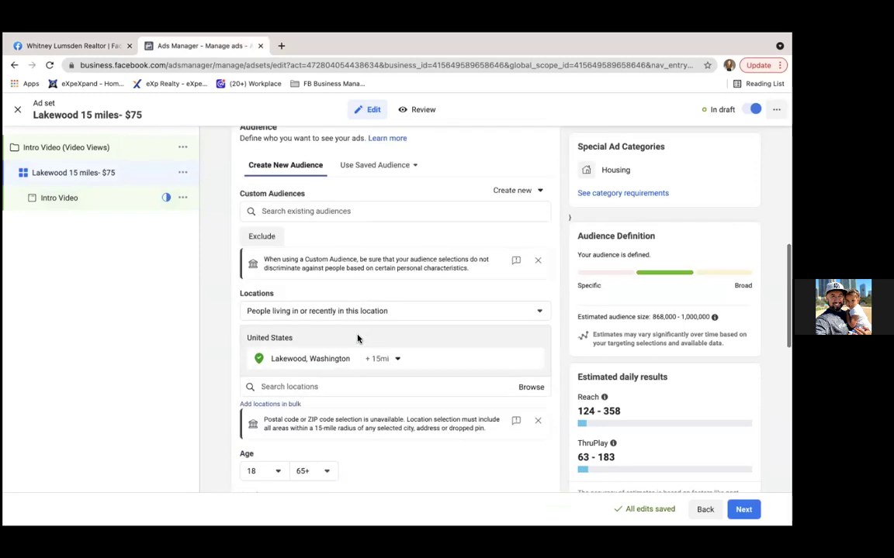
pyautogui.scroll(-8, 359, 339)
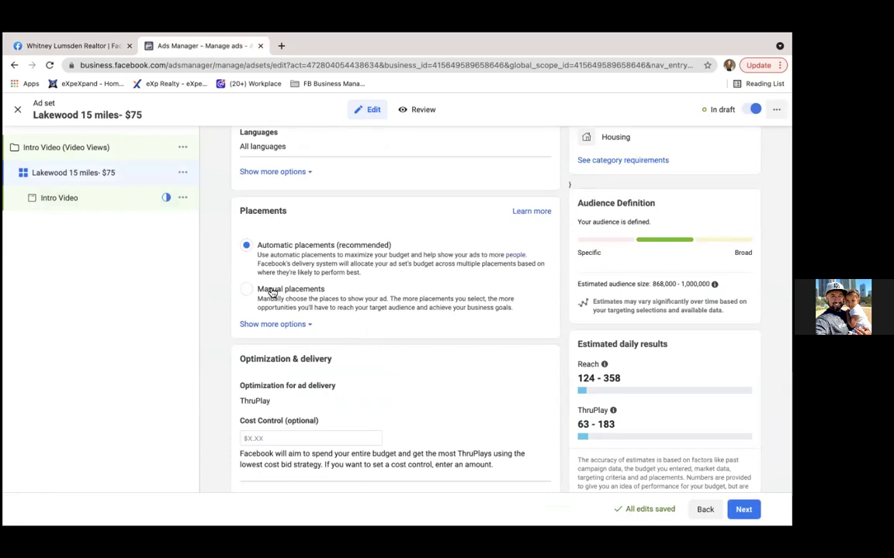
pyautogui.click(246, 293)
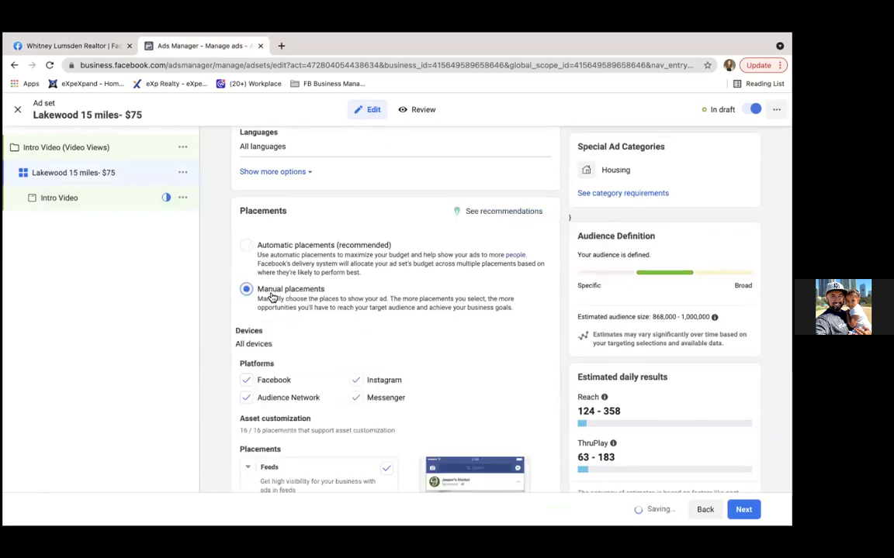
pyautogui.scroll(-1, 355, 405)
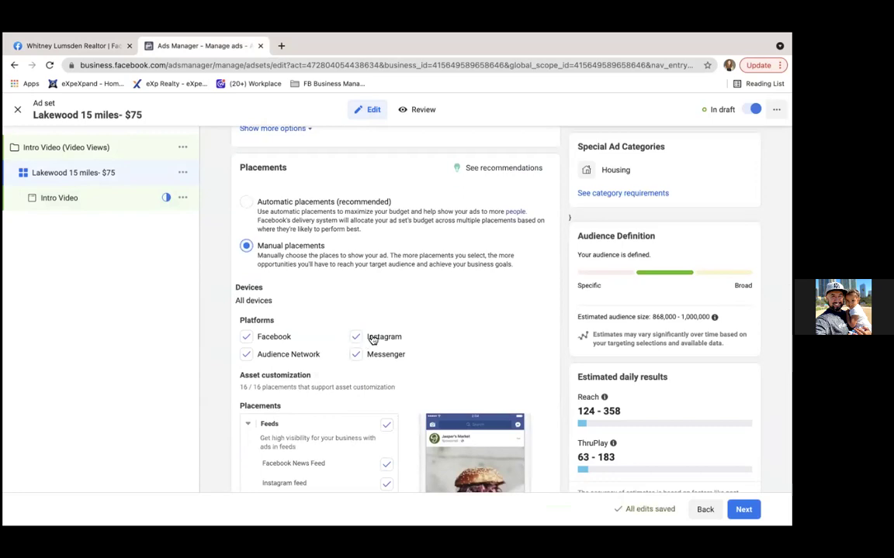
pyautogui.click(246, 202)
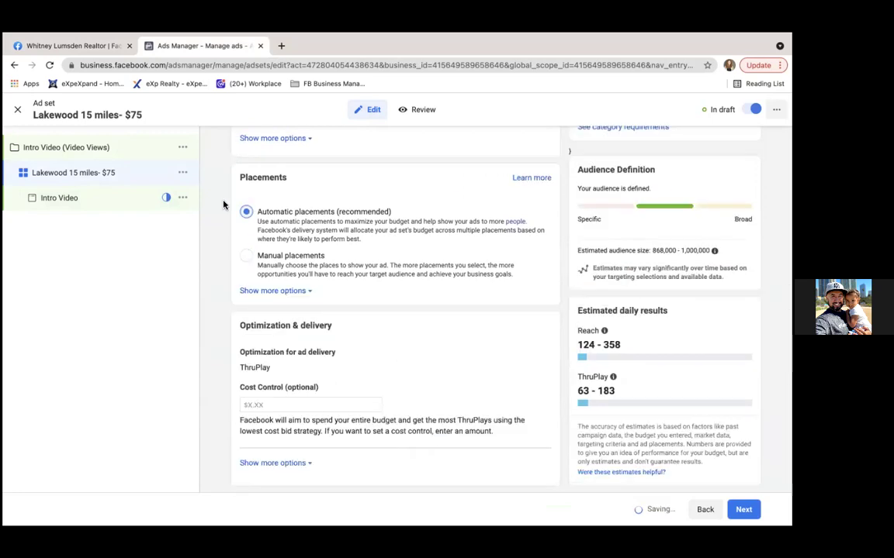
# Step: Return to the Intro Video ad, switch to Facebook and examine the headline of a sponsored post in the home feed
pyautogui.click(59, 199)
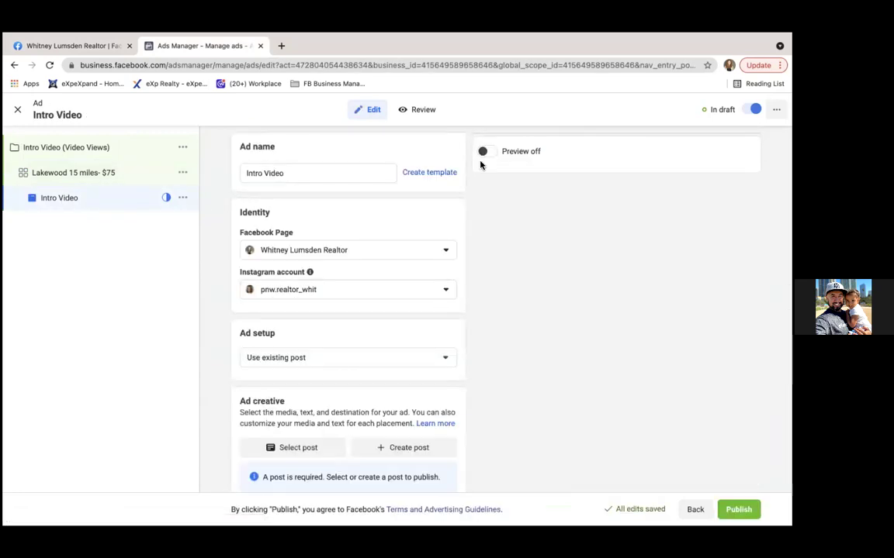
pyautogui.click(67, 48)
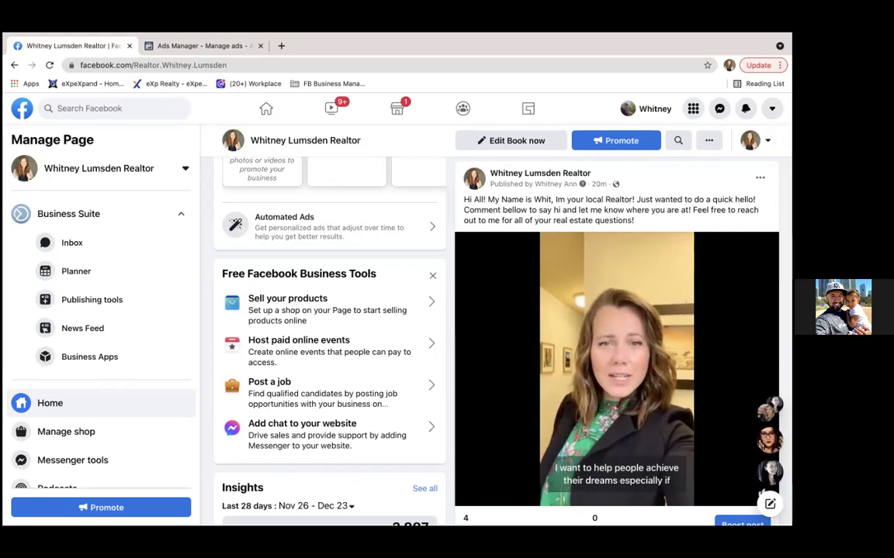
pyautogui.click(268, 111)
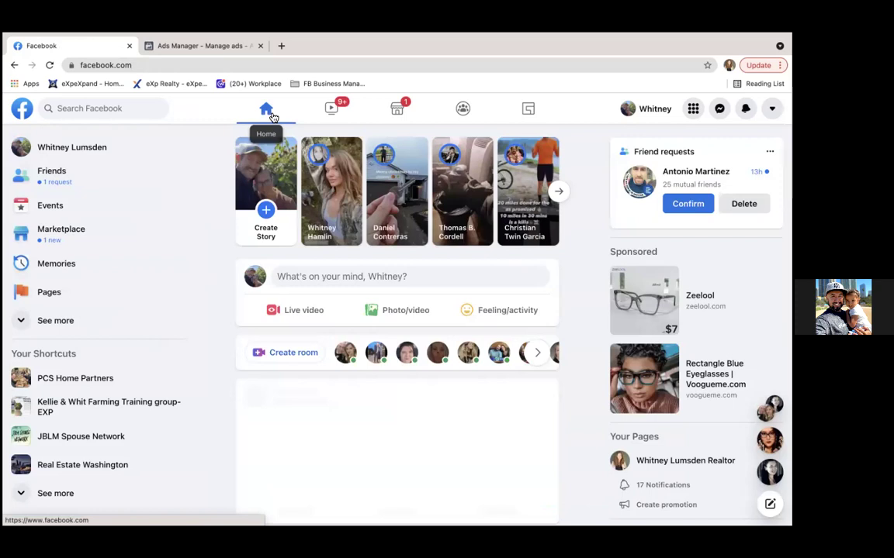
pyautogui.scroll(-15, 339, 423)
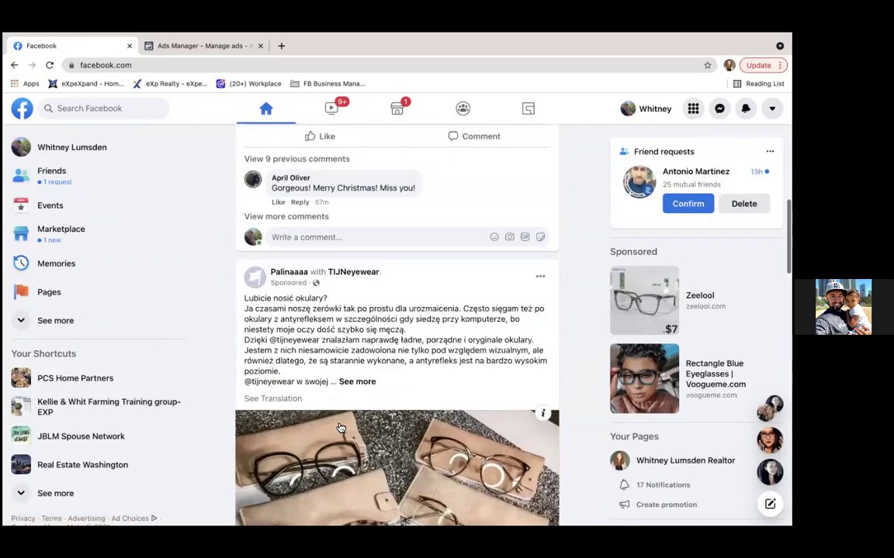
pyautogui.scroll(-4, 338, 423)
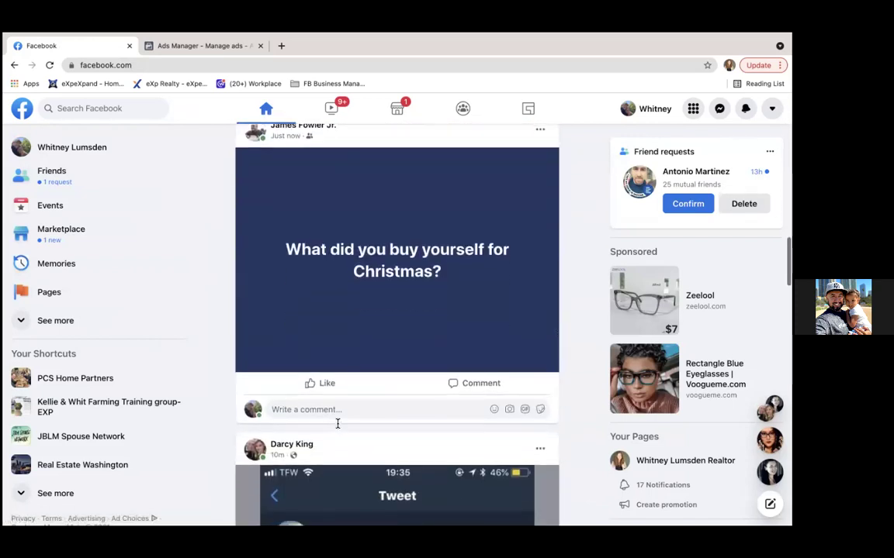
pyautogui.scroll(5, 338, 424)
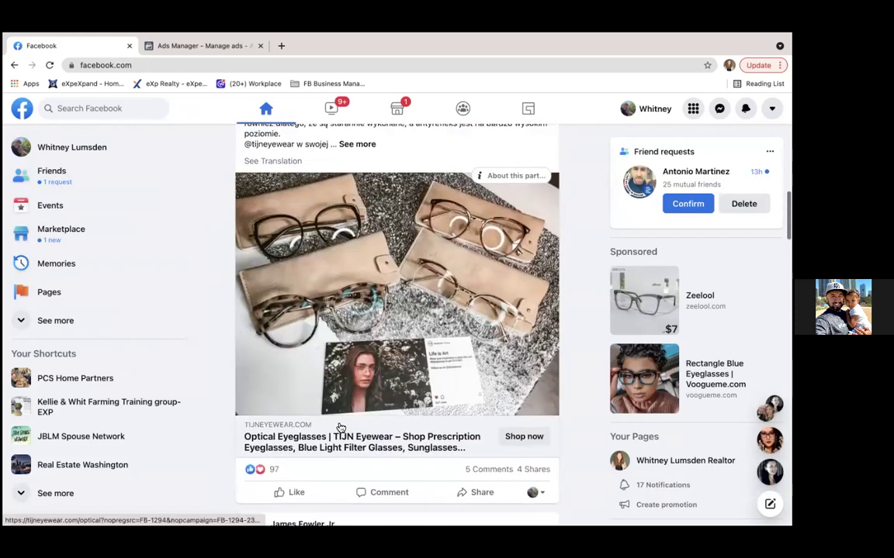
pyautogui.scroll(1, 340, 427)
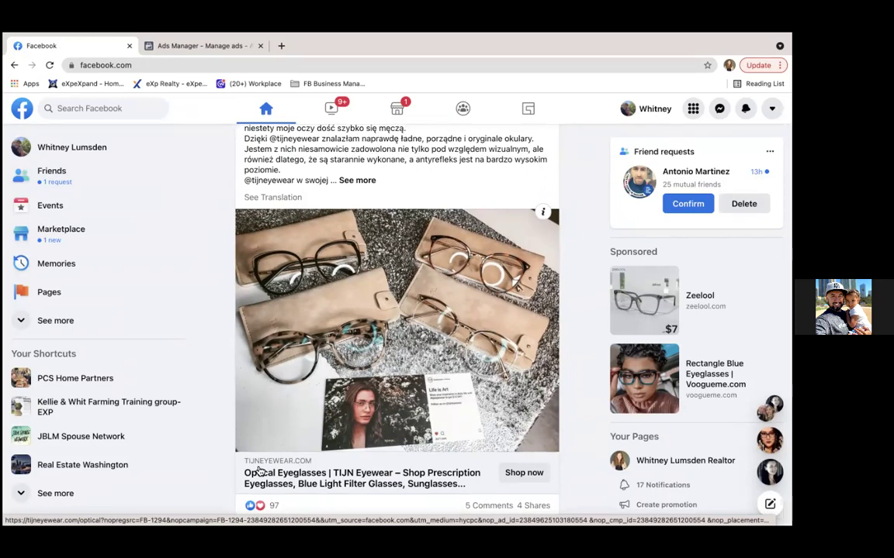
# Step: Open the realtor business page, start editing its introduction video post and open the video options
pyautogui.click(68, 147)
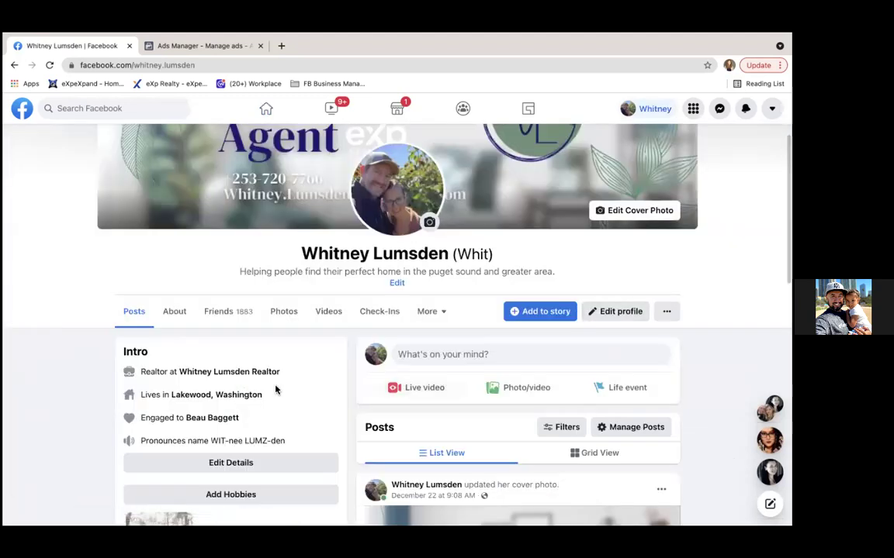
pyautogui.click(218, 373)
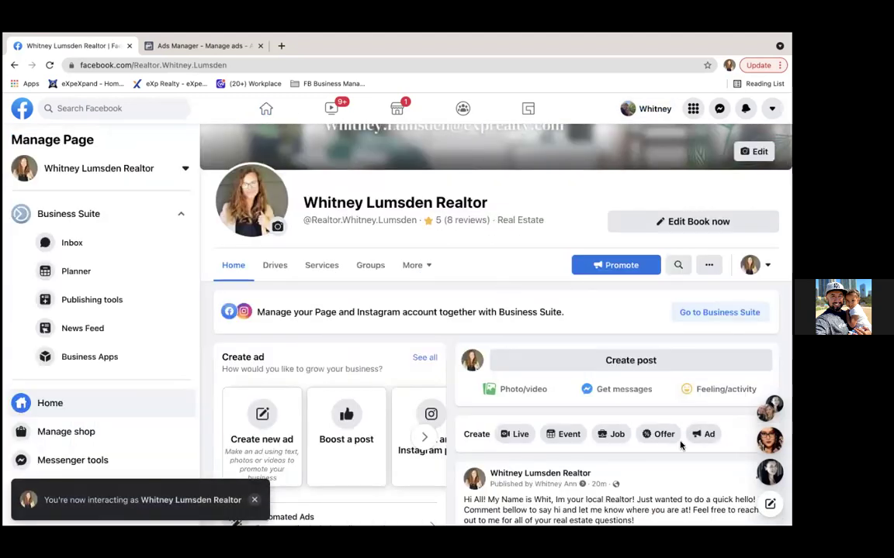
pyautogui.scroll(-3, 680, 445)
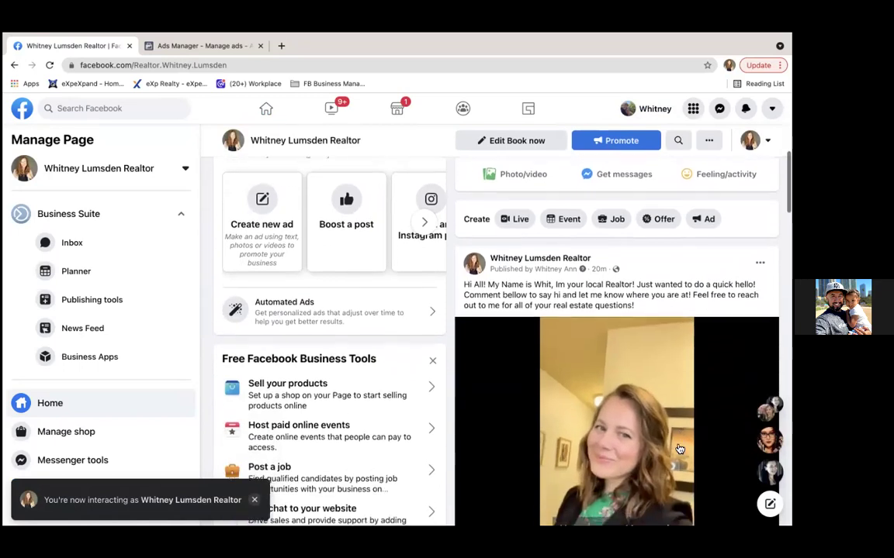
pyautogui.click(760, 259)
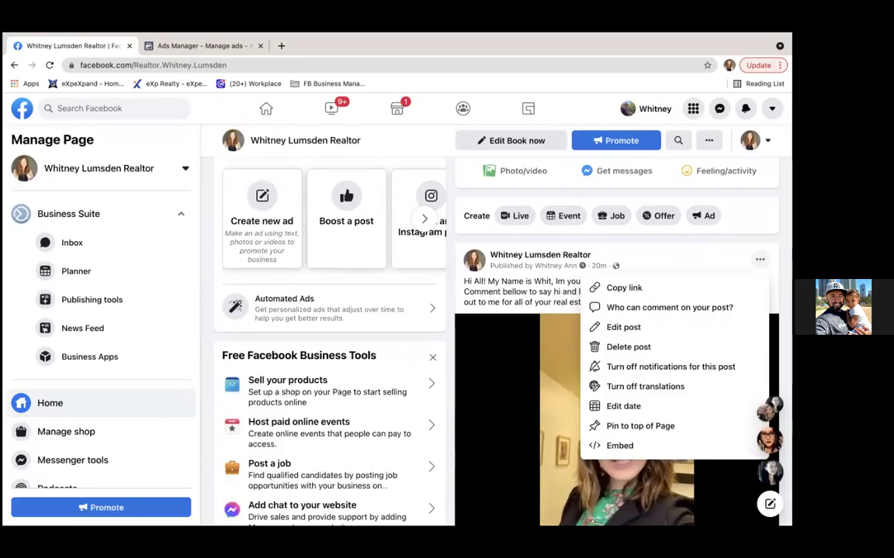
pyautogui.click(653, 332)
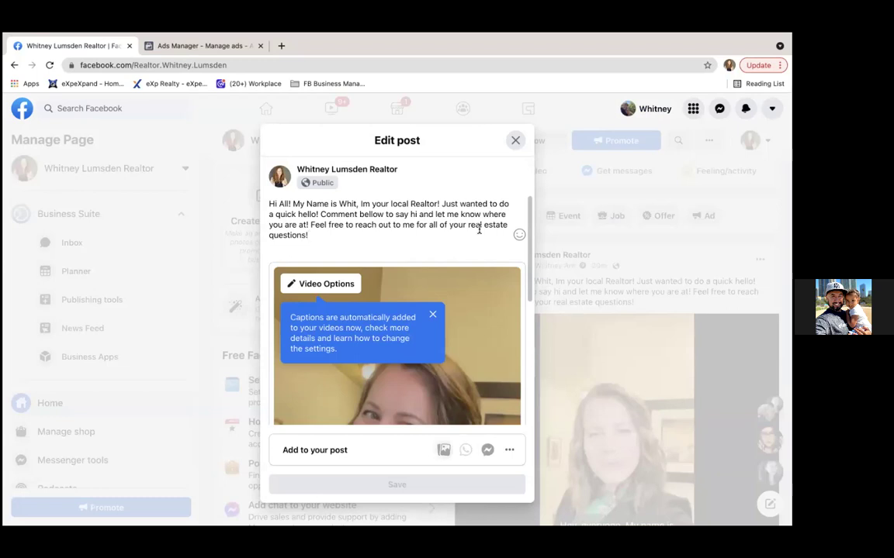
pyautogui.click(332, 285)
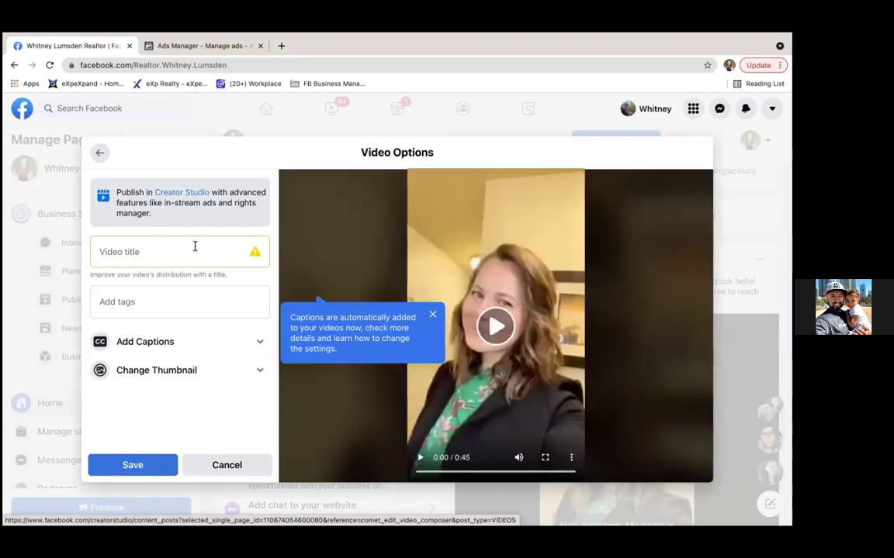
# Step: Set the video title to "Your Local Realtor, Wanted to Say Hi!"
pyautogui.click(188, 249)
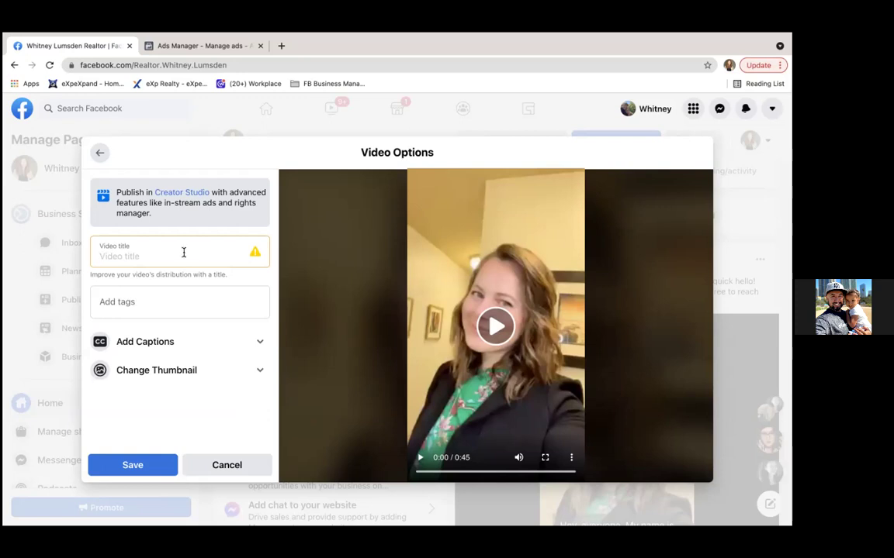
pyautogui.moveTo(238, 160); pyautogui.dragTo(257, 180)
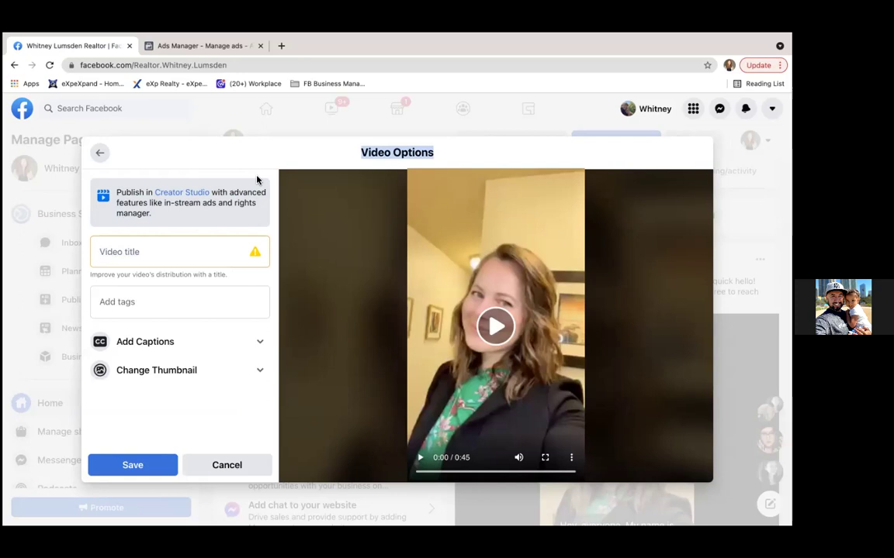
pyautogui.click(137, 256)
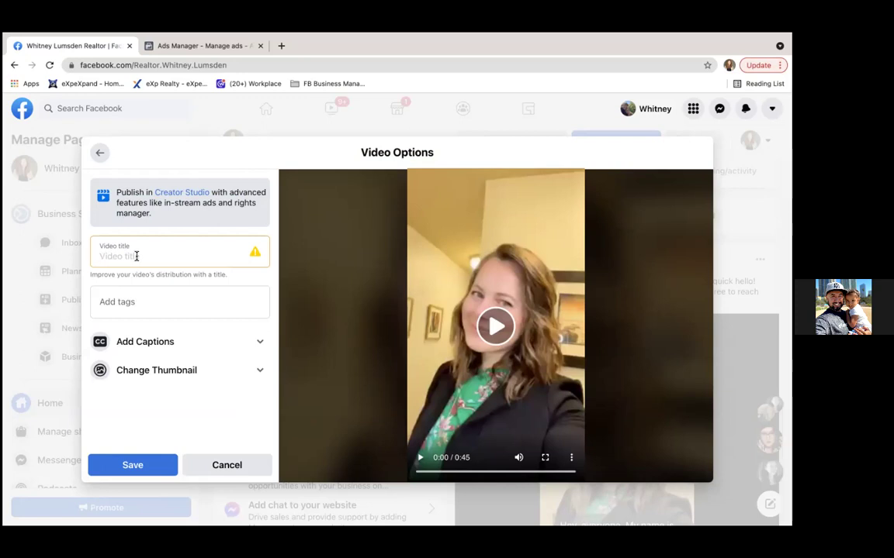
pyautogui.write('Your')
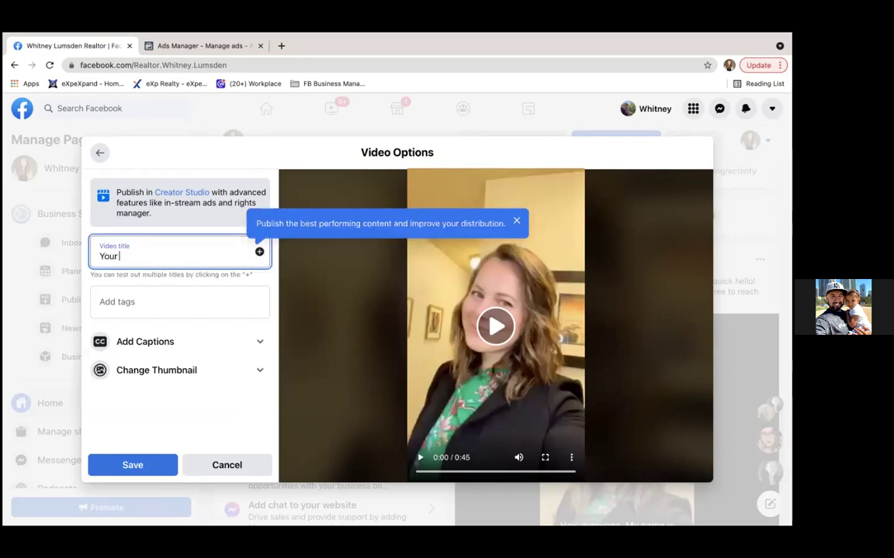
pyautogui.write(' Local Realtor, Wanted to sa')
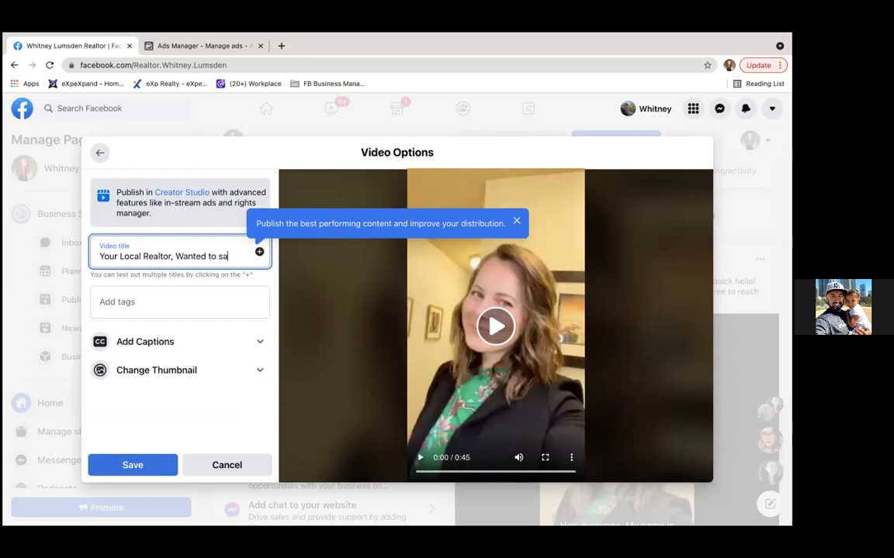
pyautogui.write('y Hi!')
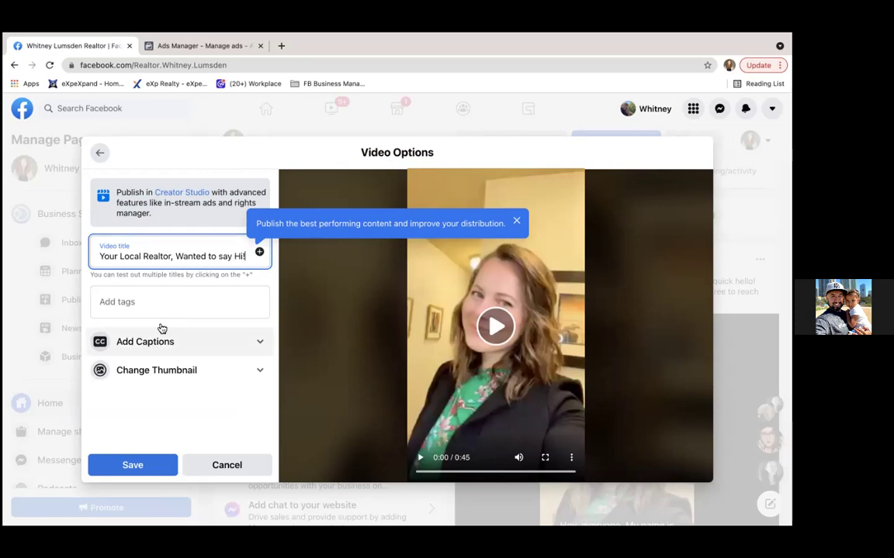
pyautogui.click(235, 257)
pyautogui.press('BackSpace')
pyautogui.write('S')
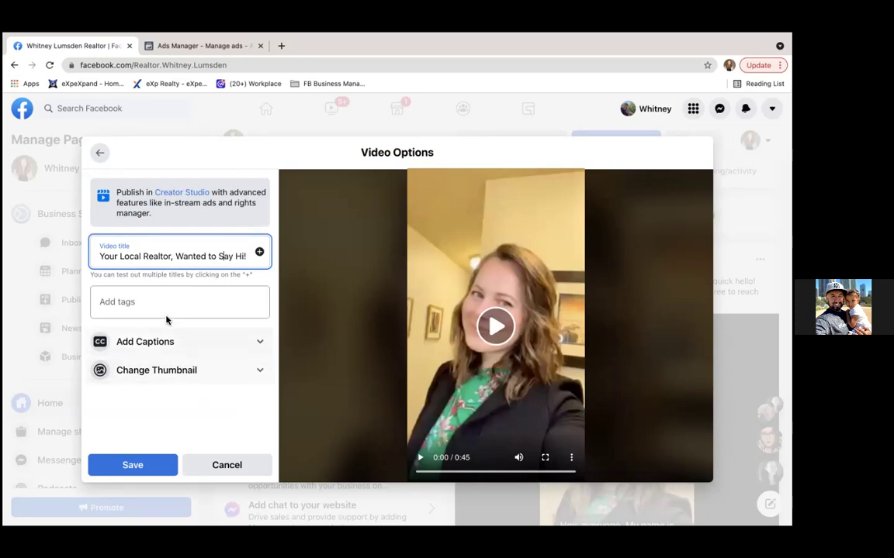
# Step: Change the thumbnail using Choose From Video, picking the opening frame at 00:00:00
pyautogui.click(144, 372)
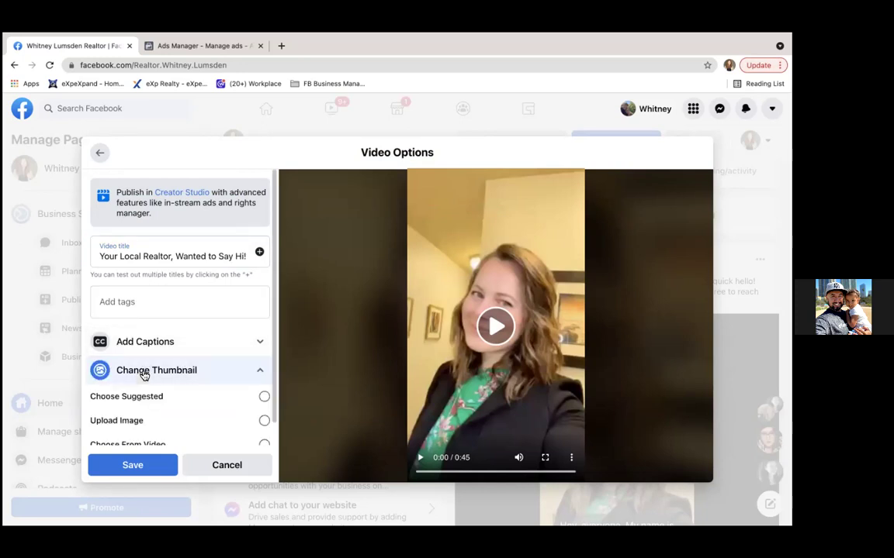
pyautogui.scroll(-1, 143, 372)
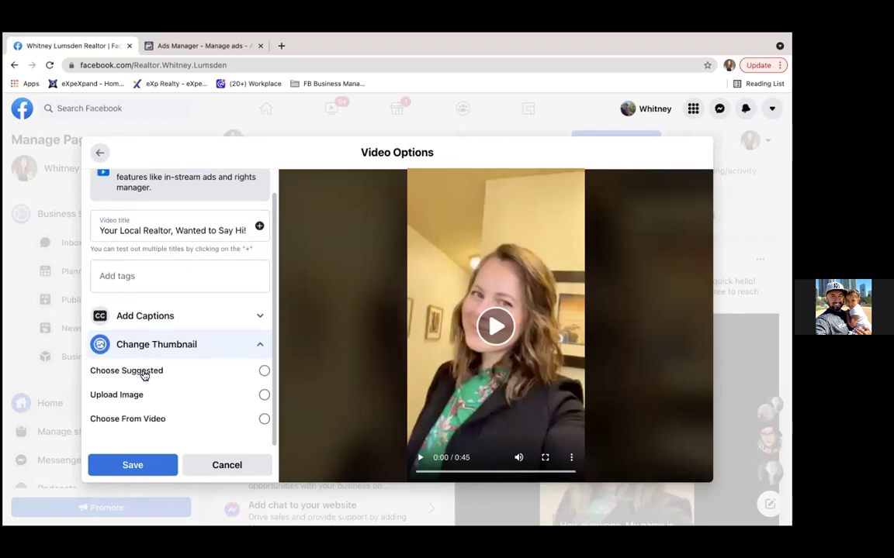
pyautogui.click(134, 421)
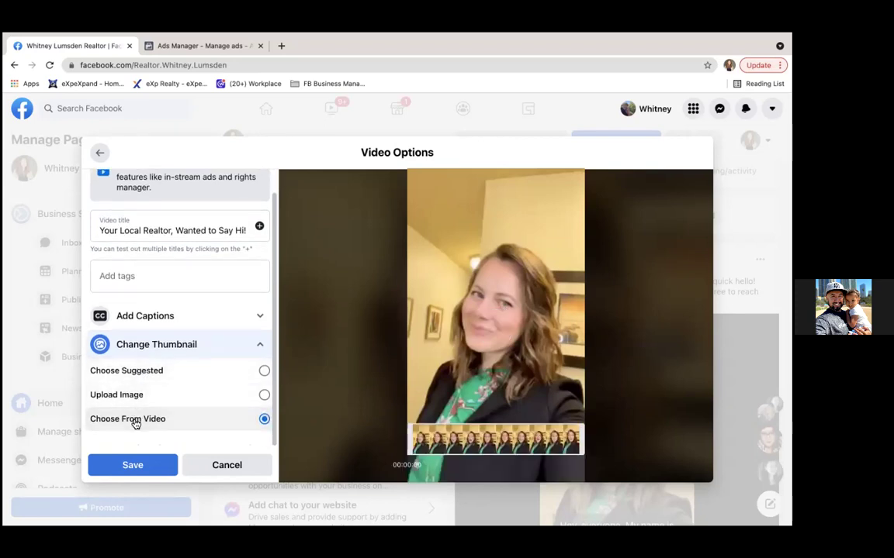
pyautogui.click(467, 446)
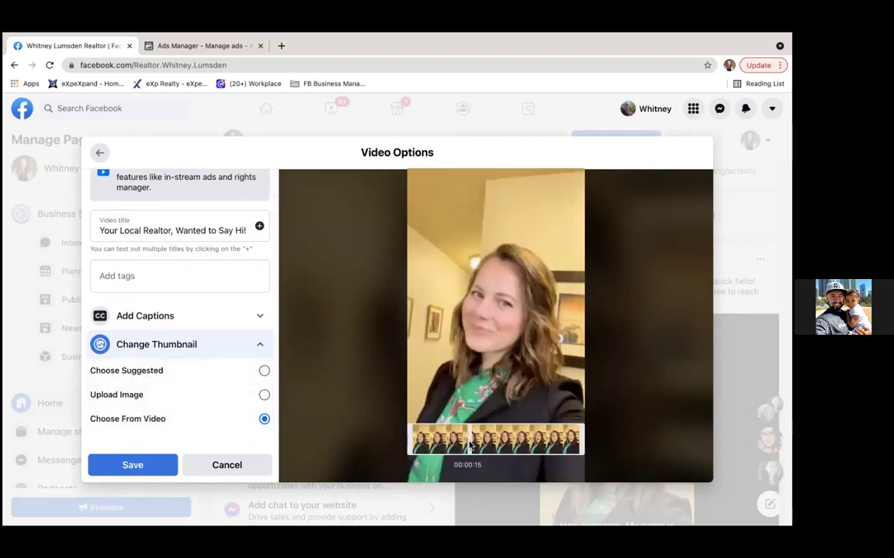
pyautogui.moveTo(469, 445); pyautogui.dragTo(409, 445)
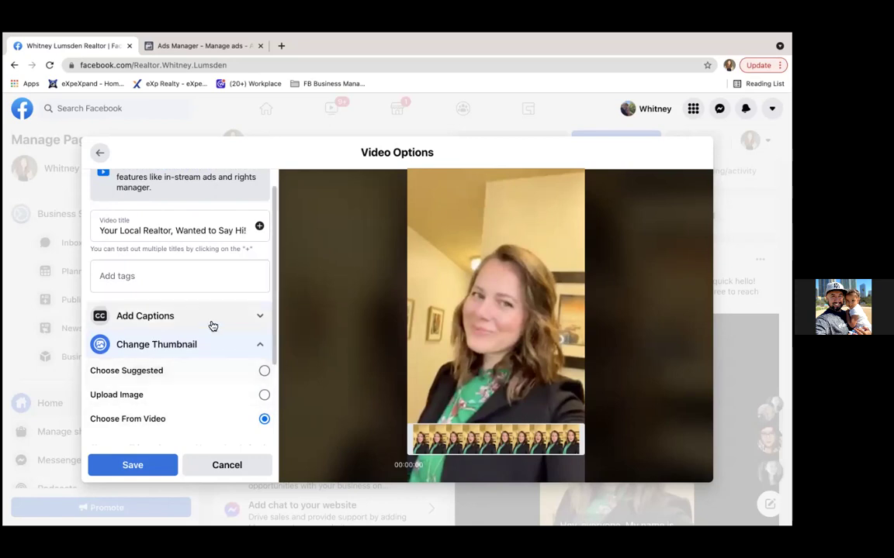
# Step: Save the video options and the edited post, and check the video post on the page
pyautogui.click(132, 466)
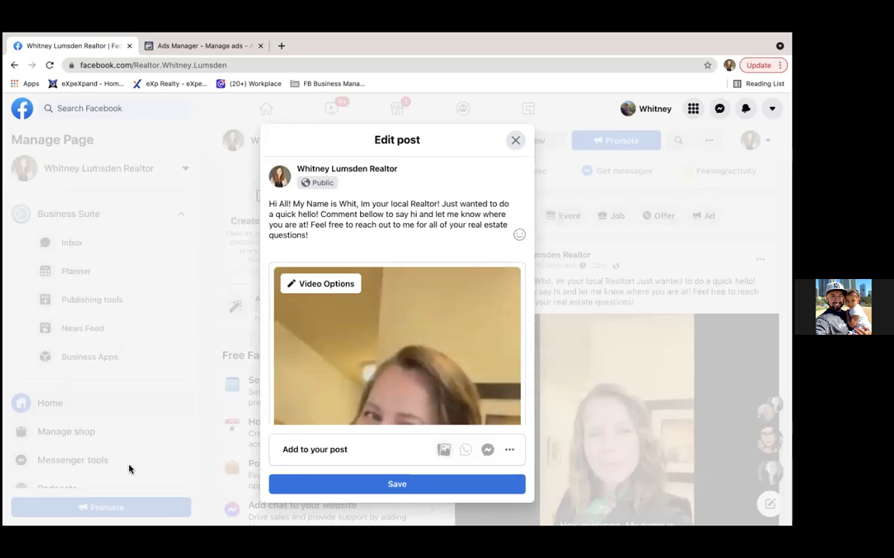
pyautogui.click(354, 487)
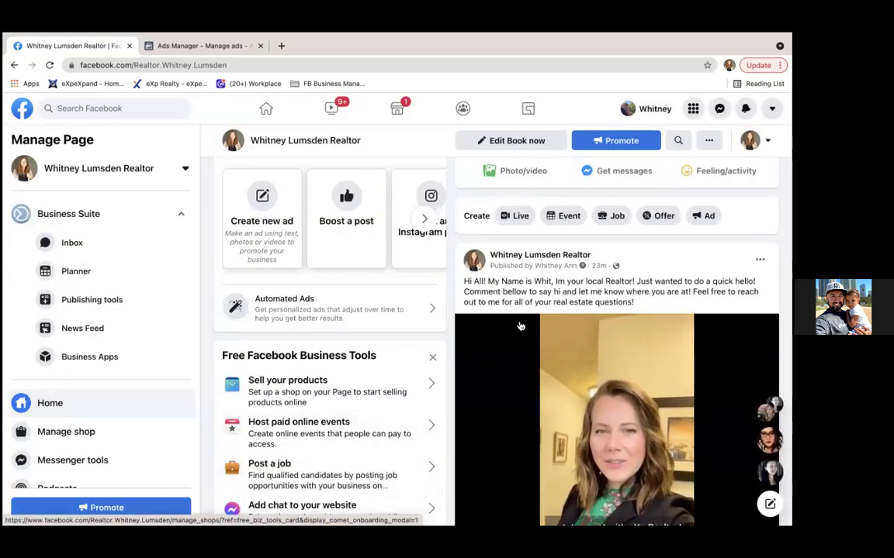
pyautogui.scroll(-4, 597, 281)
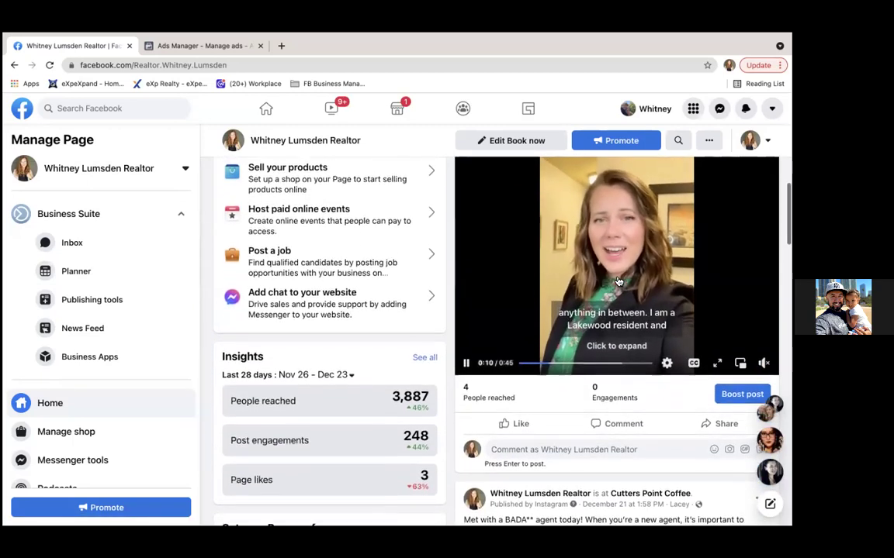
pyautogui.scroll(2, 618, 281)
pyautogui.scroll(3, 618, 281)
# Step: Return to the Intro Video ad draft and select the Dec 24 "Hi All!" video post as its existing Facebook post
pyautogui.click(200, 45)
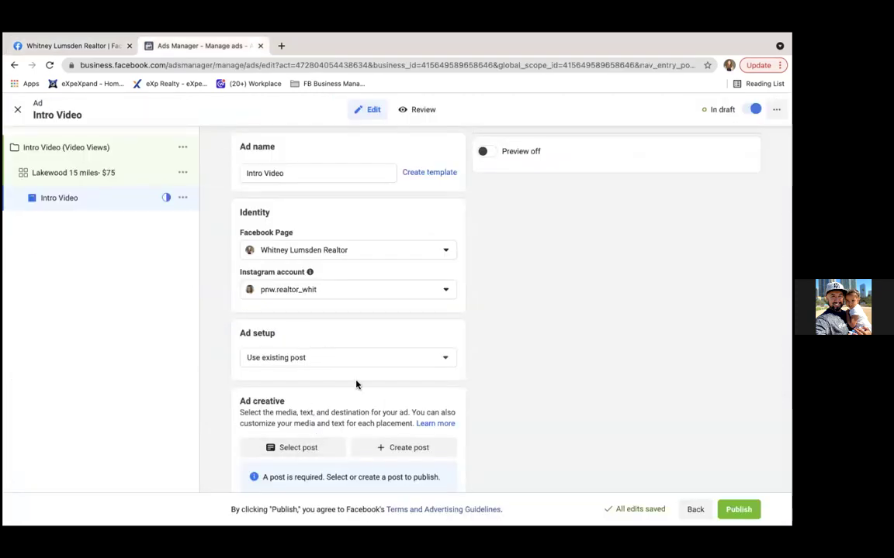
pyautogui.scroll(-3, 357, 384)
pyautogui.click(293, 336)
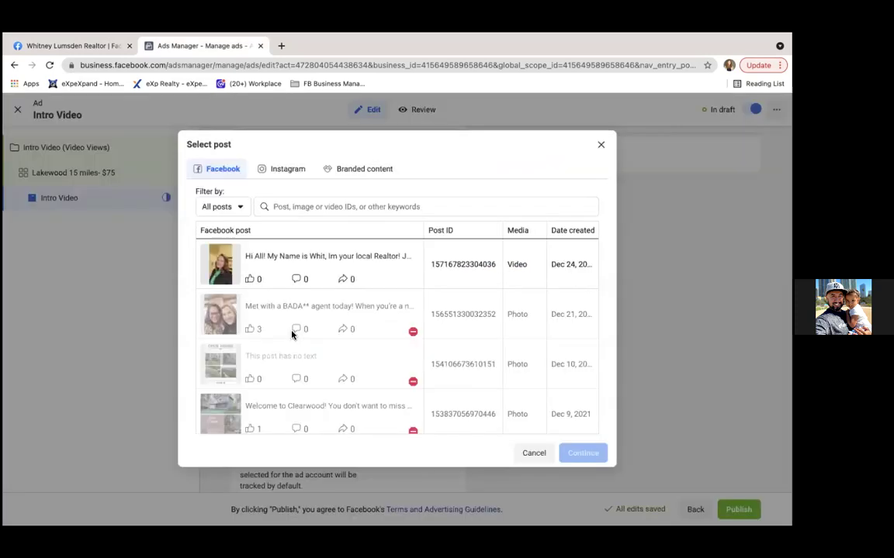
pyautogui.click(267, 261)
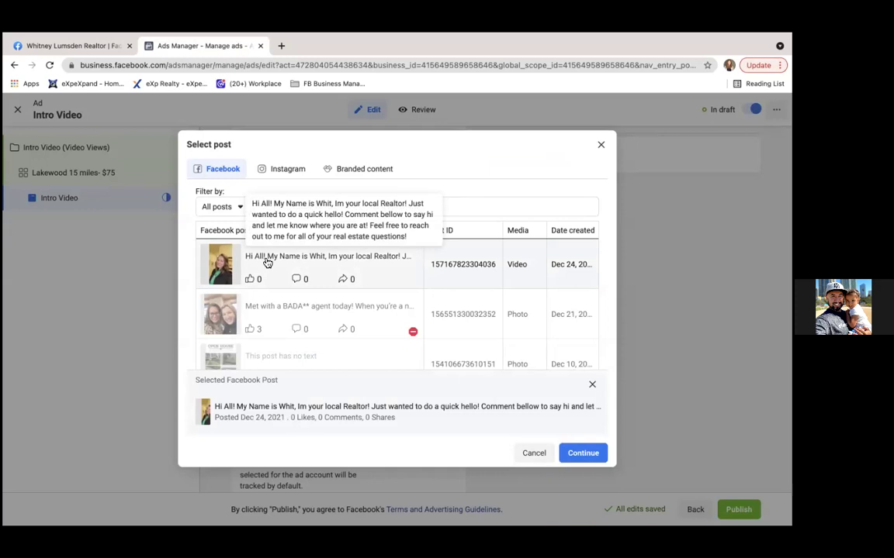
pyautogui.click(581, 455)
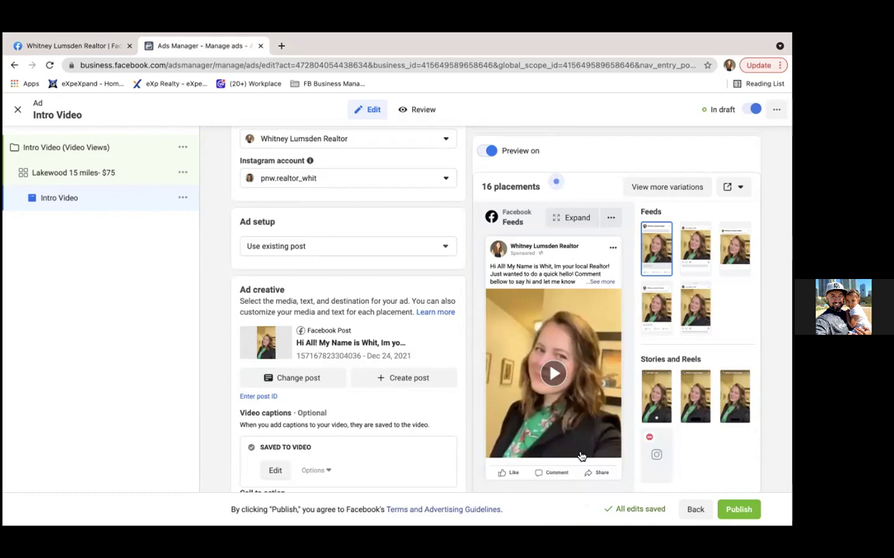
# Step: Add a "Send message" call to action to the ad's post and update the post
pyautogui.scroll(-3, 388, 411)
pyautogui.scroll(-1, 389, 411)
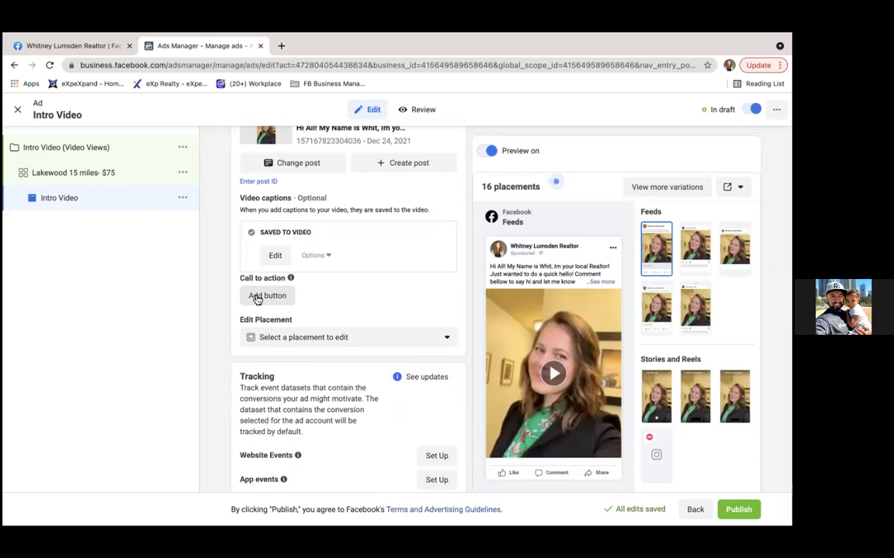
pyautogui.click(256, 297)
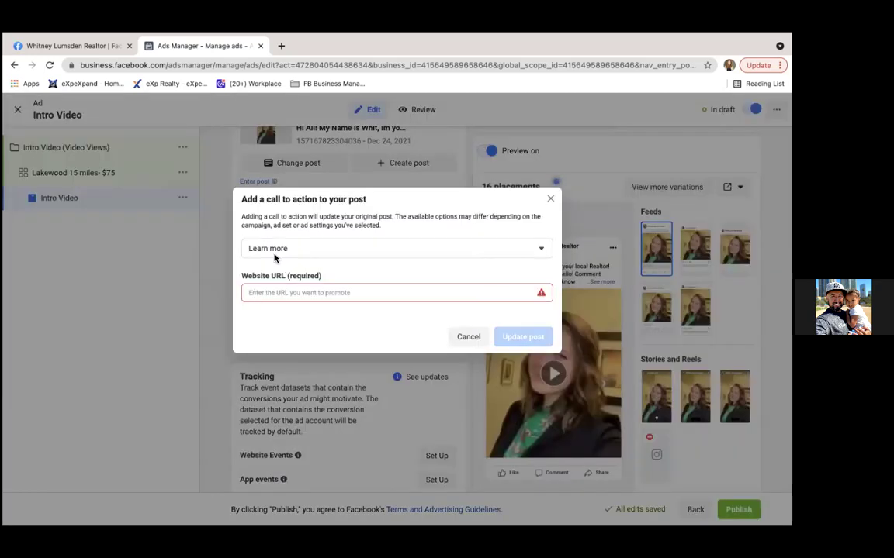
pyautogui.click(289, 250)
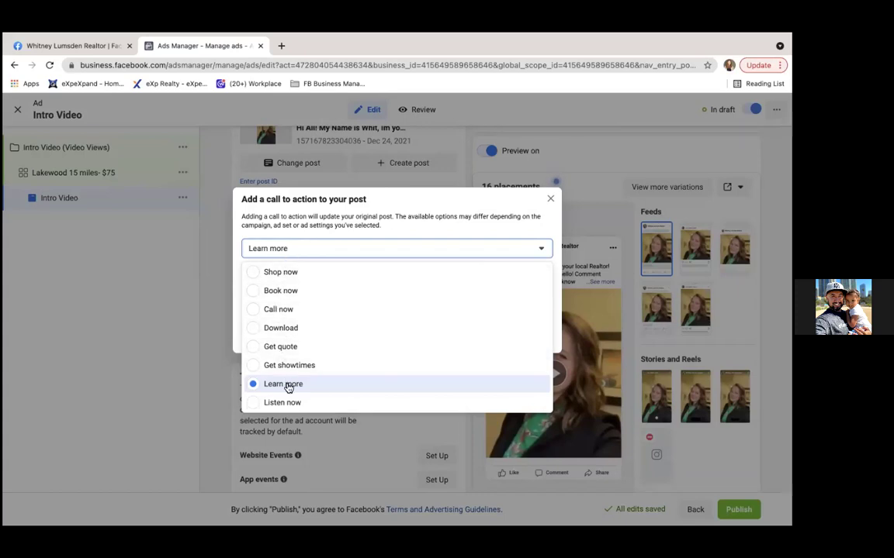
pyautogui.scroll(1, 287, 388)
pyautogui.scroll(-1, 287, 388)
pyautogui.scroll(4, 287, 388)
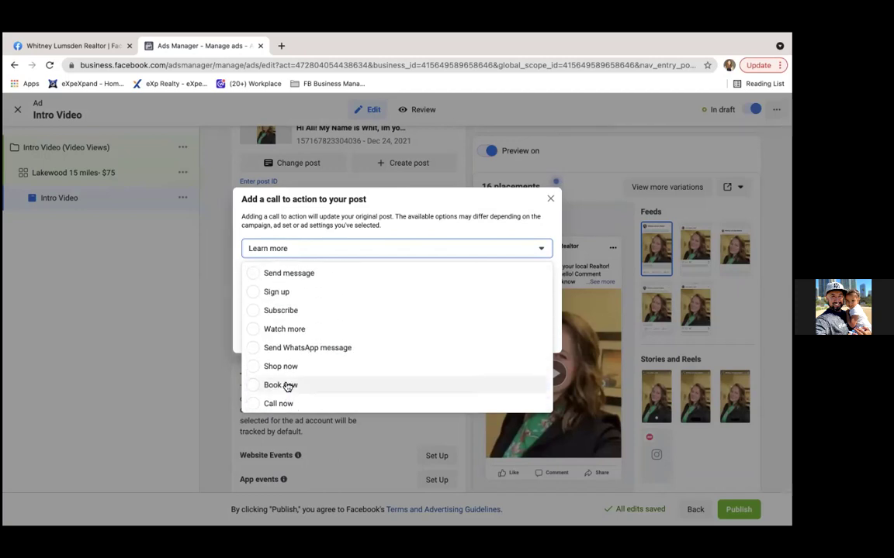
pyautogui.click(273, 273)
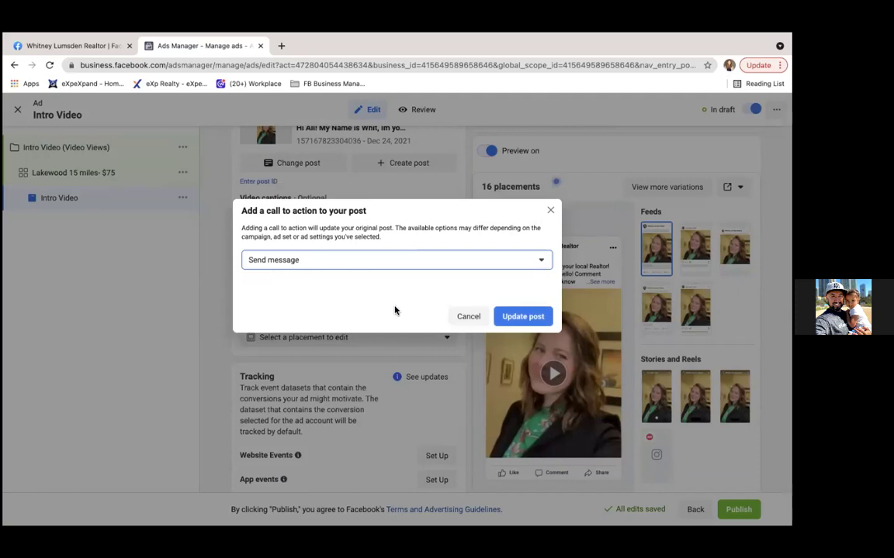
pyautogui.click(525, 320)
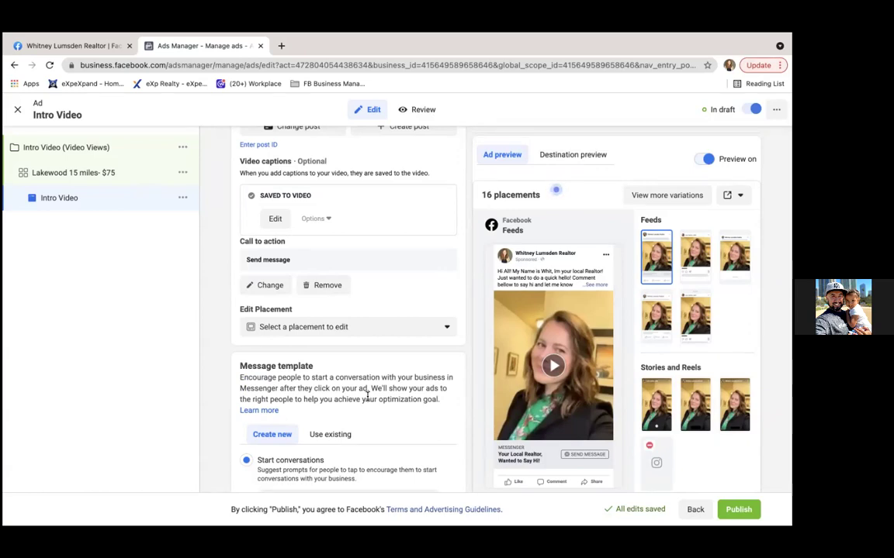
# Step: Review the ad's message template and publish the Intro Video ad from its editor
pyautogui.scroll(-1, 367, 397)
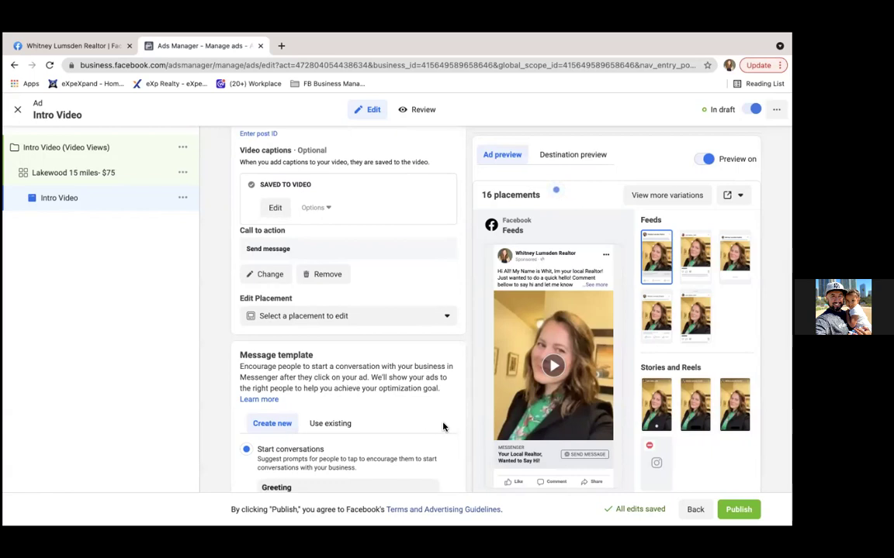
pyautogui.scroll(-3, 443, 426)
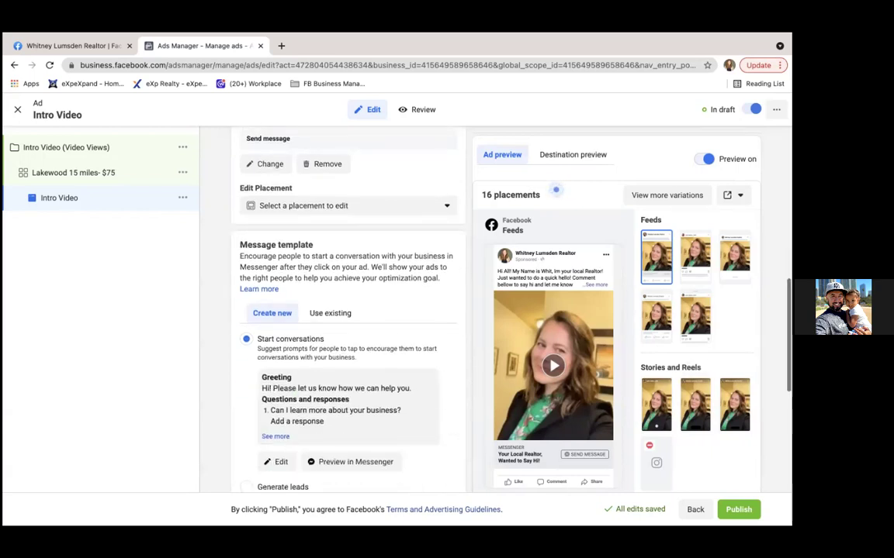
pyautogui.click(738, 510)
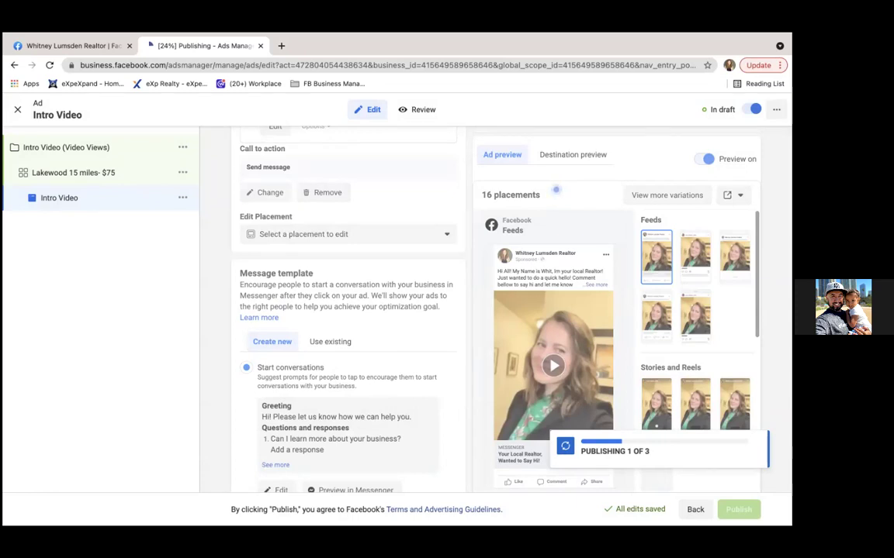
pyautogui.scroll(-5, 349, 310)
pyautogui.scroll(-4, 348, 311)
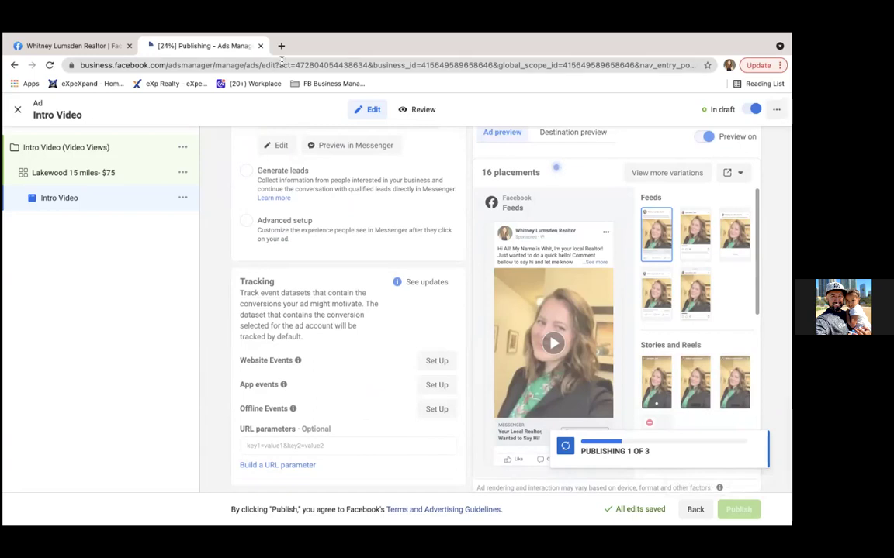
# Step: Open Ads Manager in a new browser tab and publish the draft Intro Video (Video Views) campaign with its ad set and ad
pyautogui.click(281, 46)
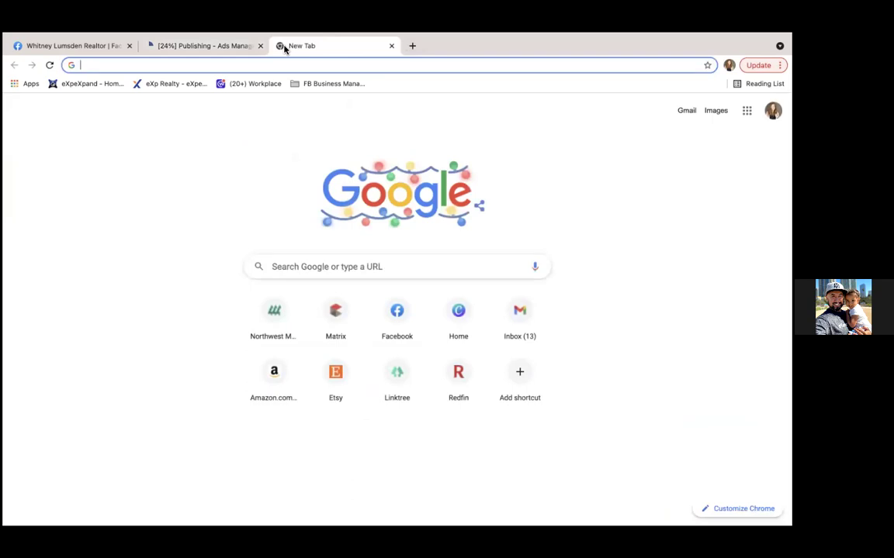
pyautogui.click(200, 46)
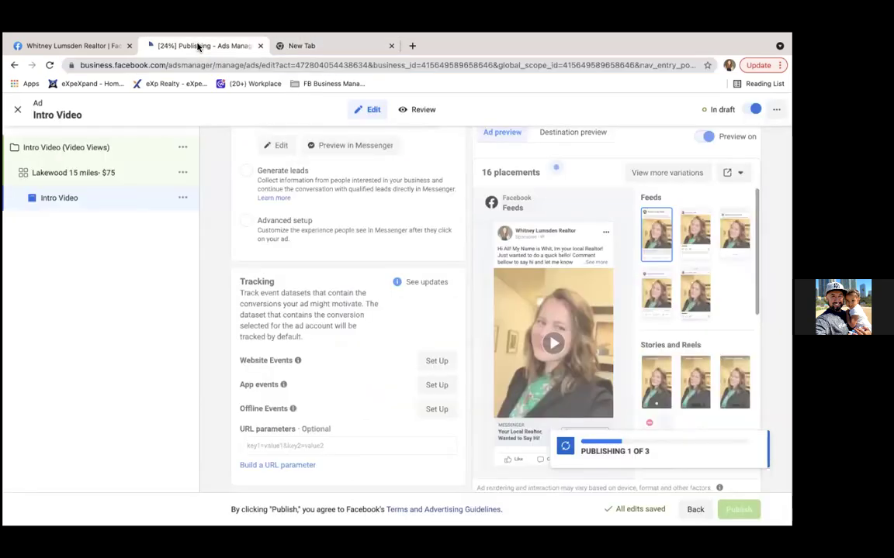
pyautogui.click(306, 46)
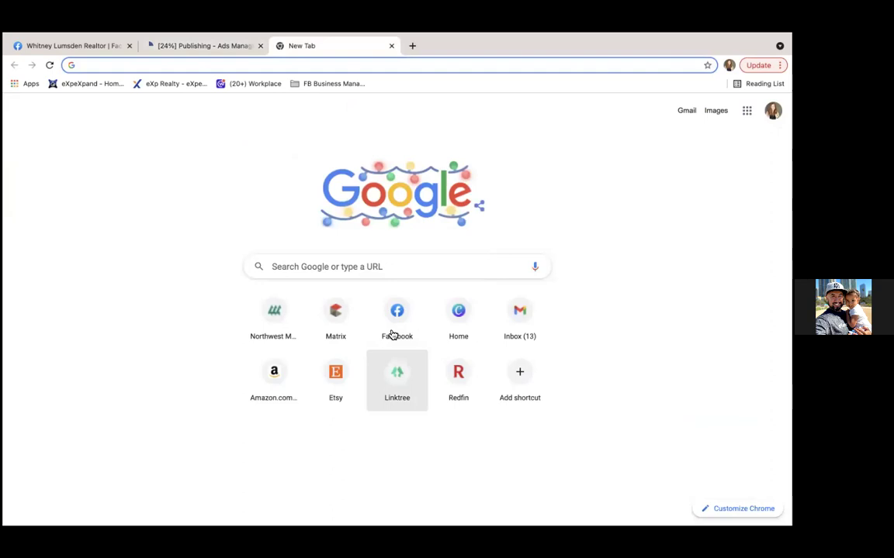
pyautogui.click(336, 83)
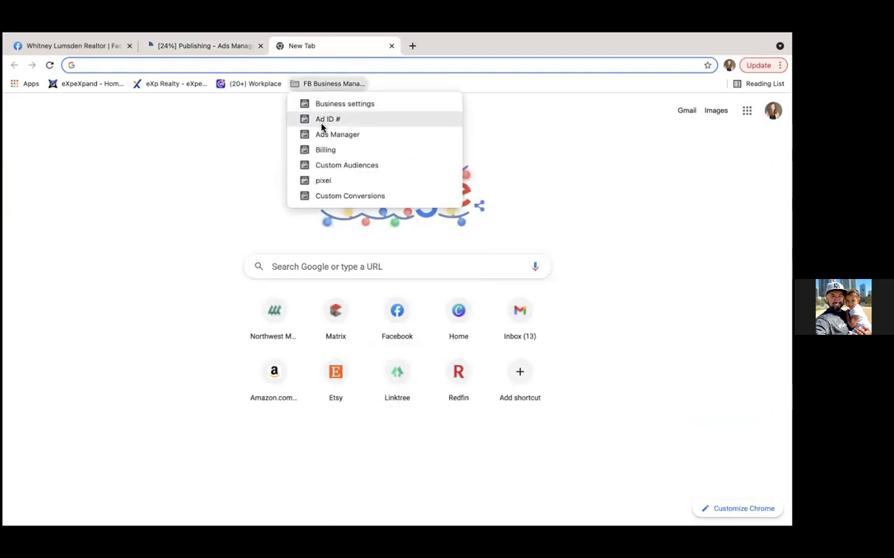
pyautogui.click(325, 134)
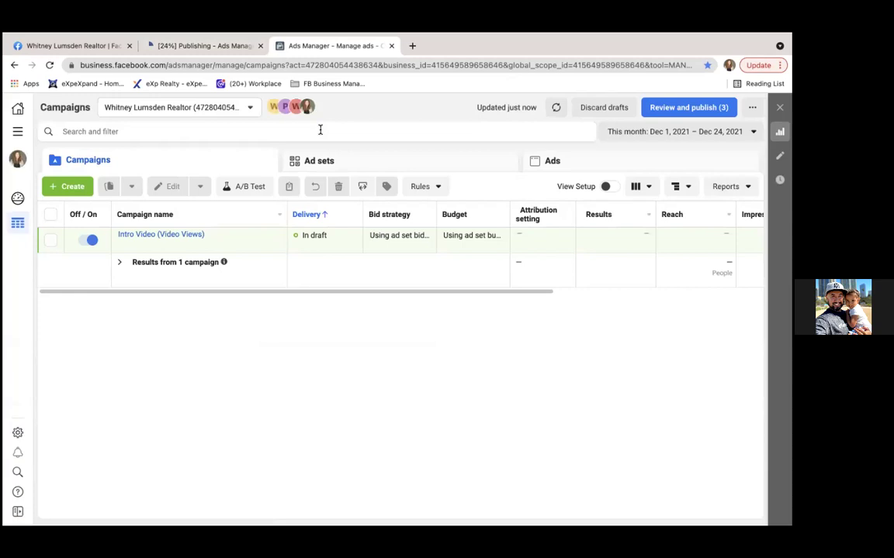
pyautogui.click(310, 217)
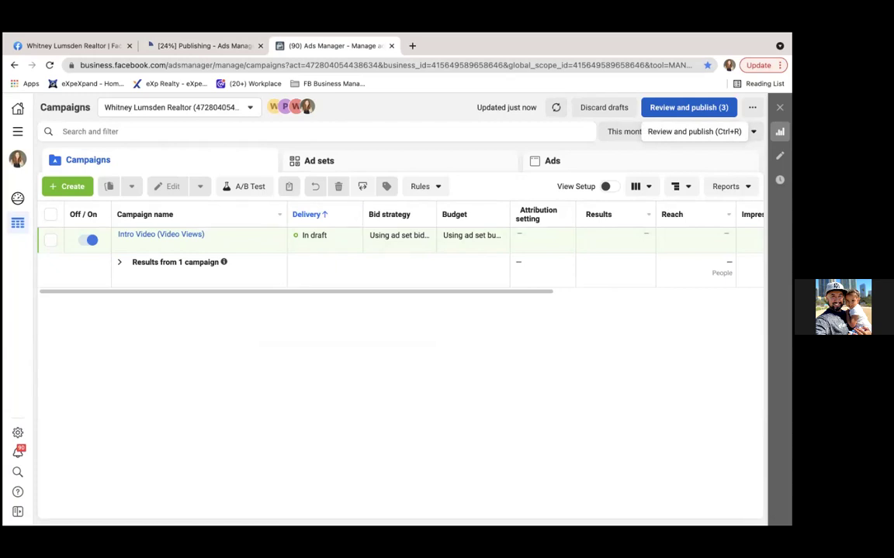
pyautogui.click(689, 107)
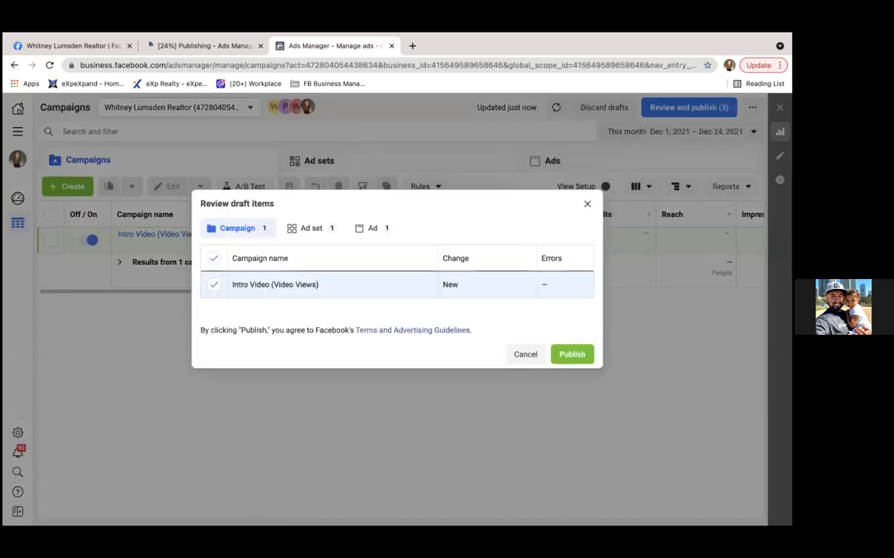
pyautogui.click(571, 357)
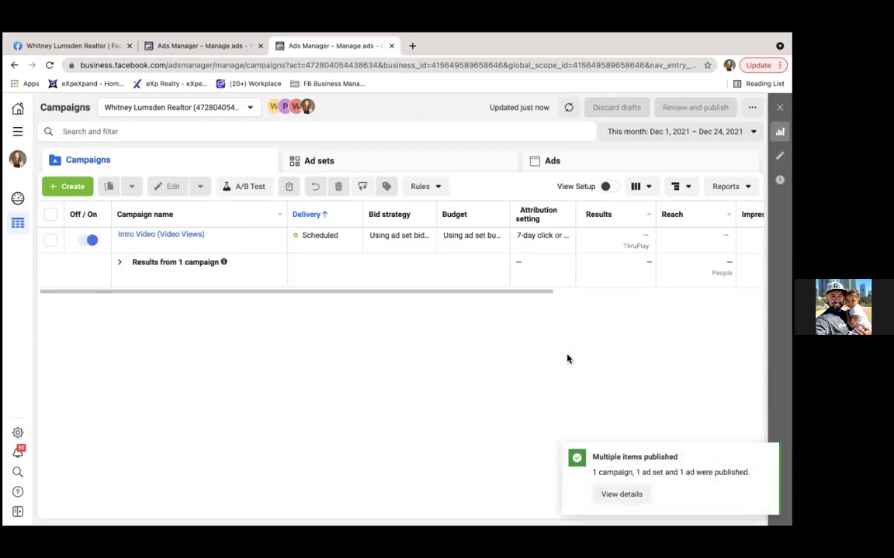
# Step: Close the older Ads Manager tab and check the delivery status of the published ad set and ad
pyautogui.moveTo(209, 48)
pyautogui.click(176, 75)
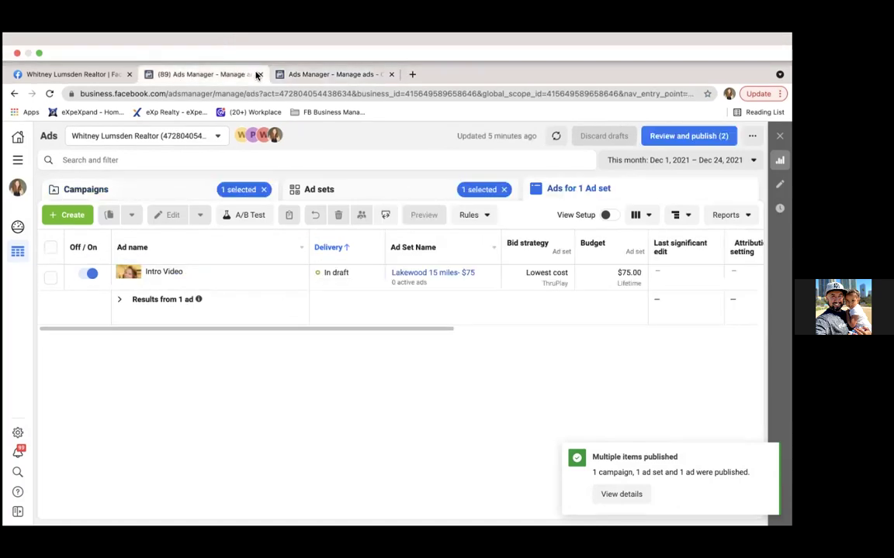
pyautogui.click(258, 74)
pyautogui.click(429, 224)
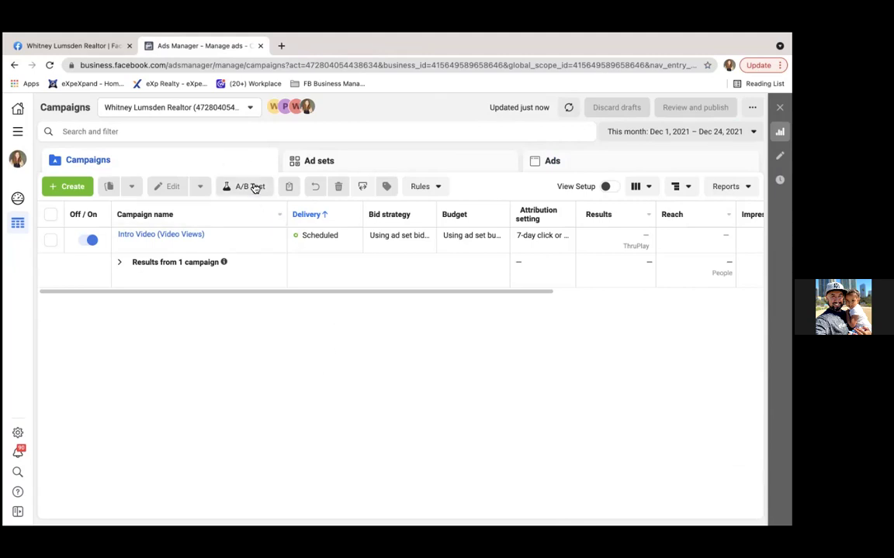
pyautogui.click(351, 162)
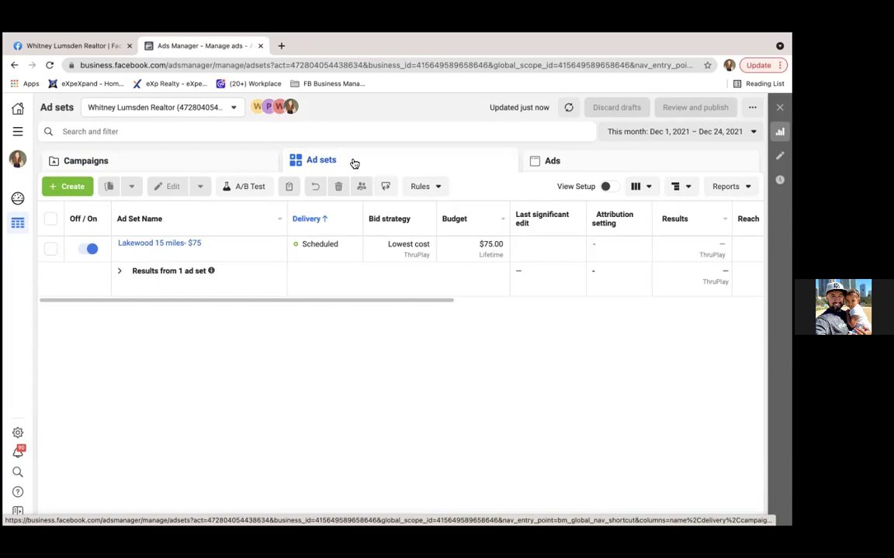
pyautogui.click(555, 161)
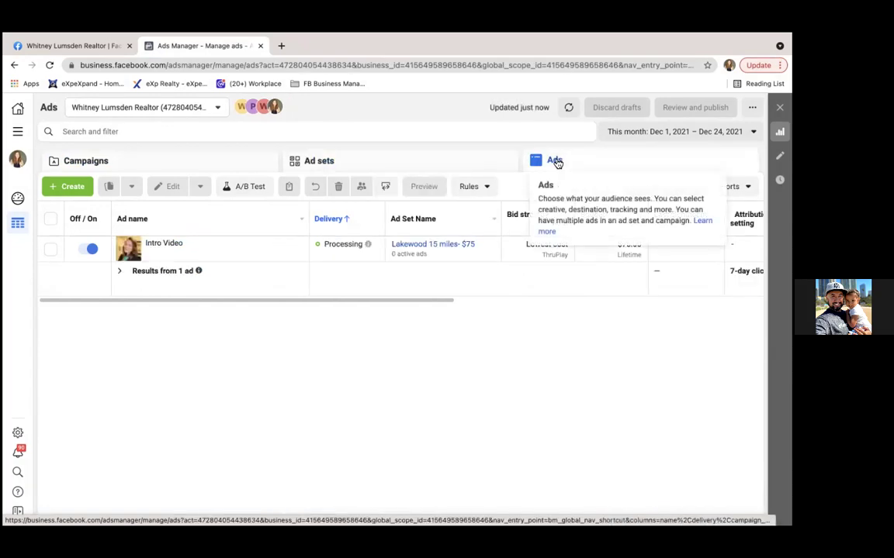
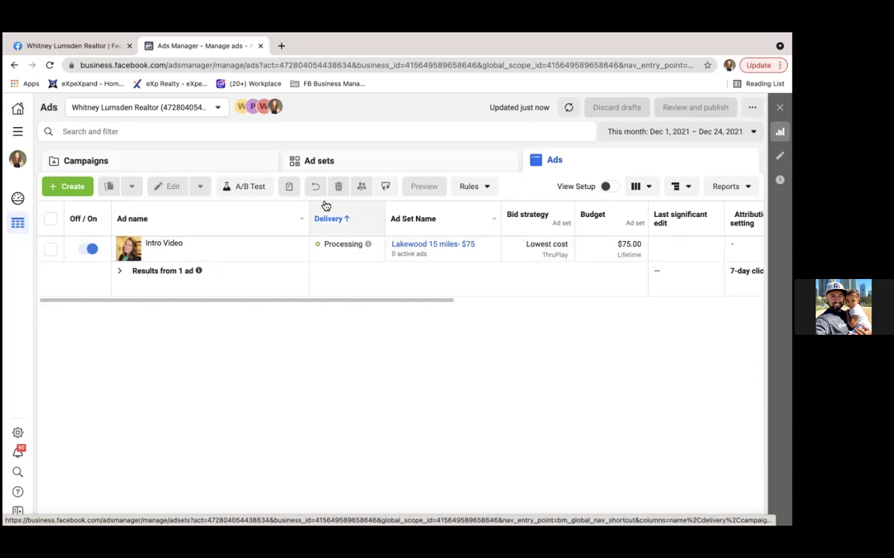
# Step: Open the Audiences tool and dismiss the notice about expiring unused audiences
pyautogui.click(16, 133)
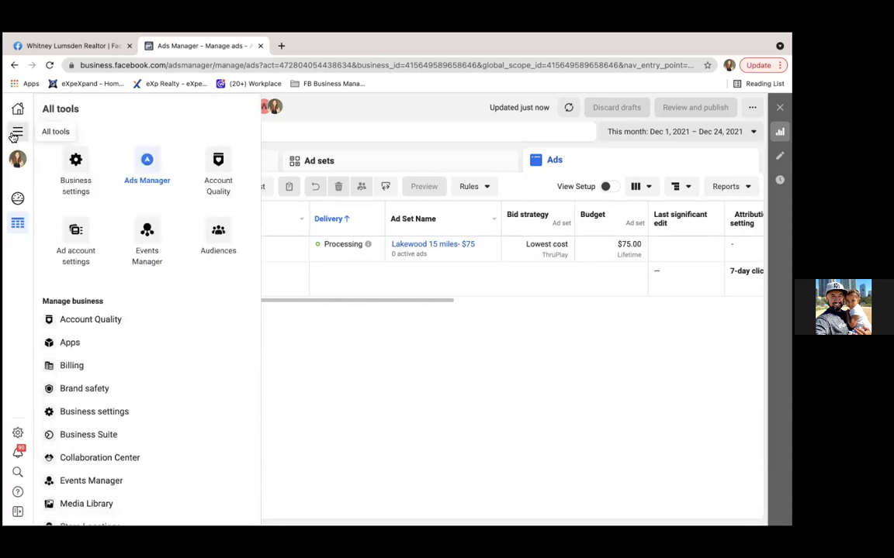
pyautogui.click(209, 233)
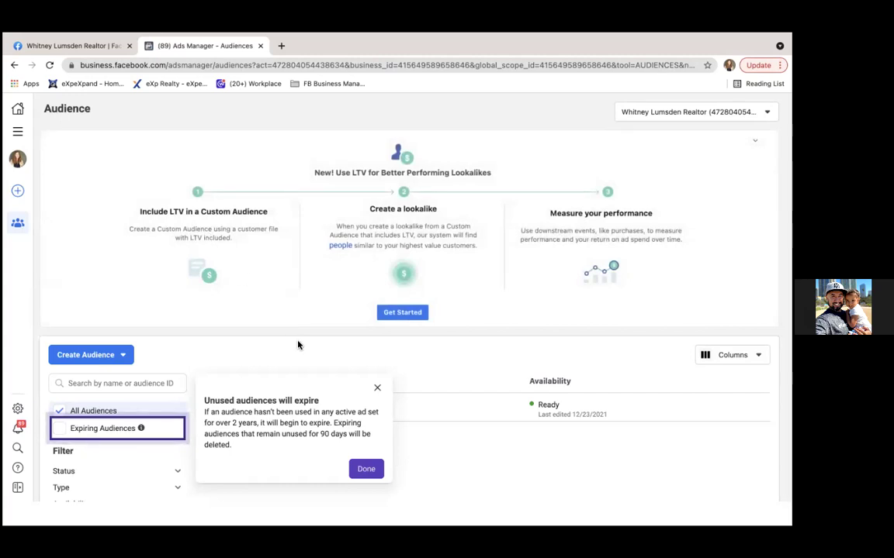
pyautogui.click(365, 469)
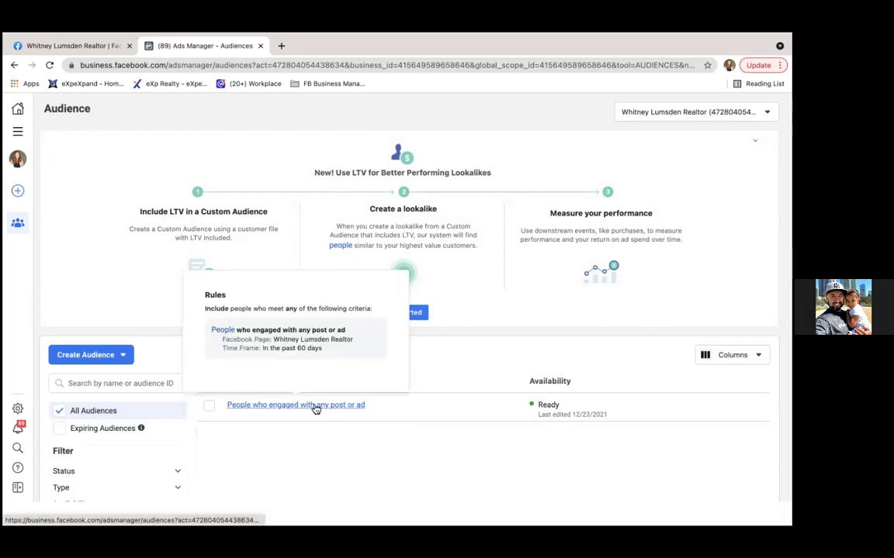
# Step: Start a new custom audience with Video as its Facebook source and continue to the video engagement settings
pyautogui.click(73, 356)
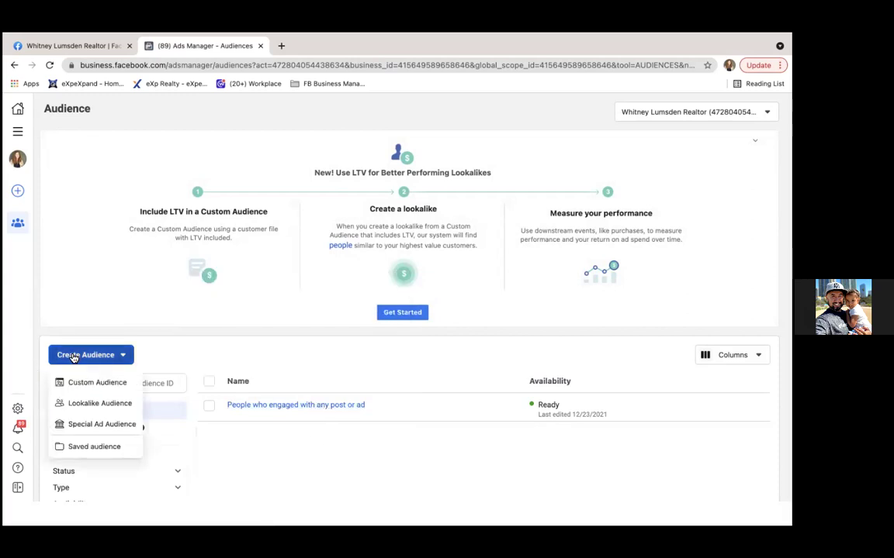
pyautogui.click(81, 384)
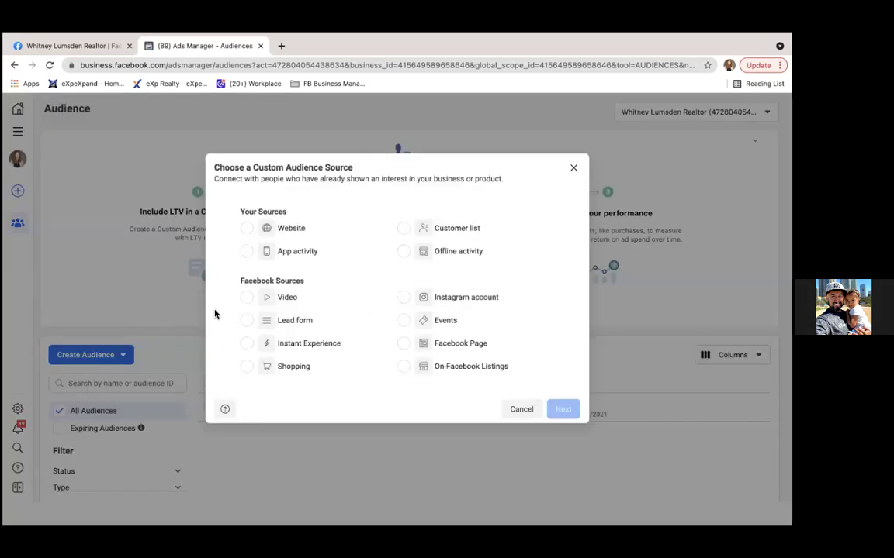
pyautogui.click(247, 297)
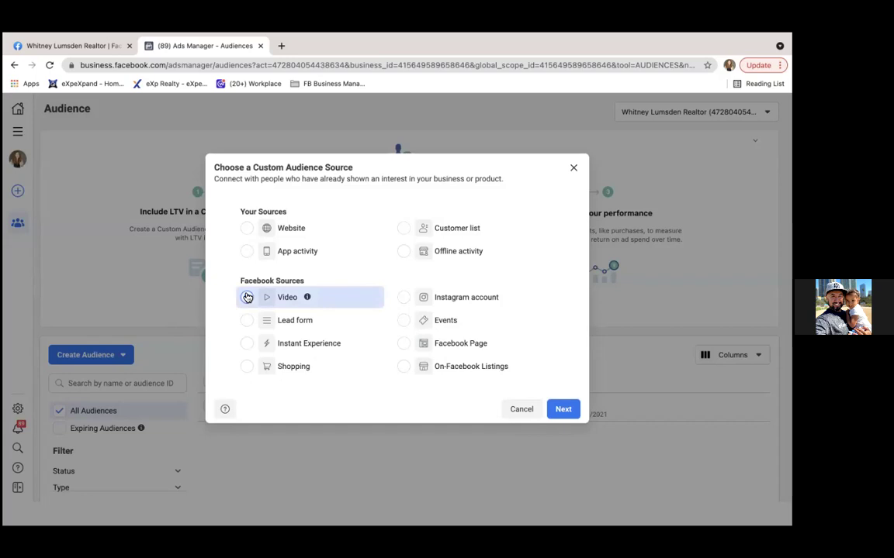
pyautogui.click(247, 297)
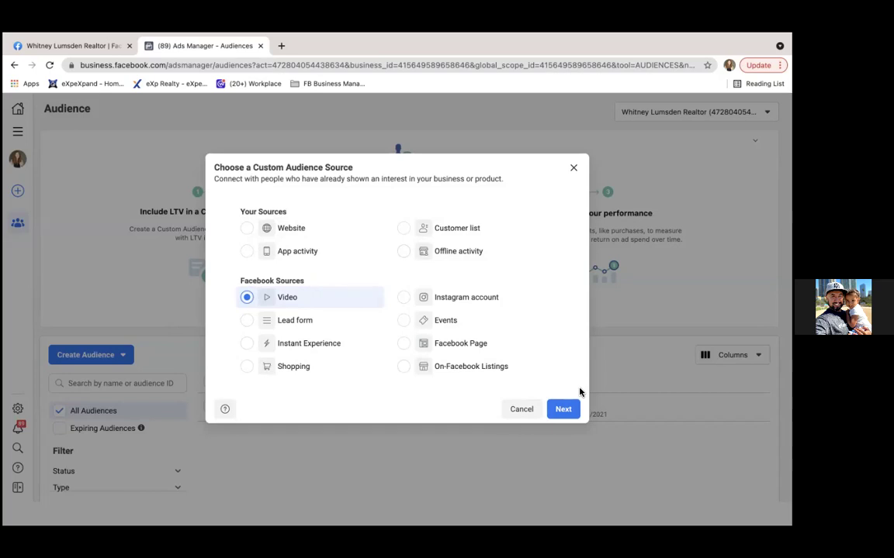
pyautogui.click(565, 411)
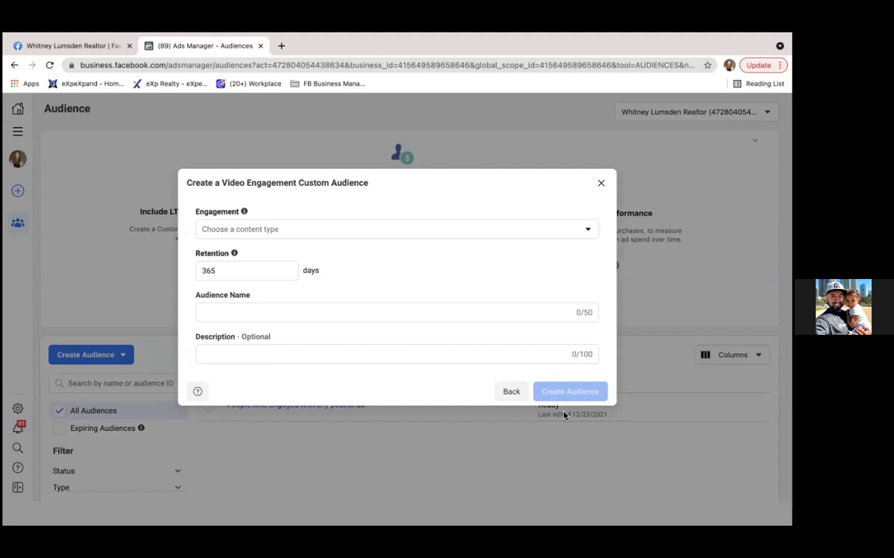
# Step: Target people who completed or viewed at least 15 seconds (ThruPlay) of the realtor page's "Your Local Realtor, Wanted to Say..." video
pyautogui.click(395, 231)
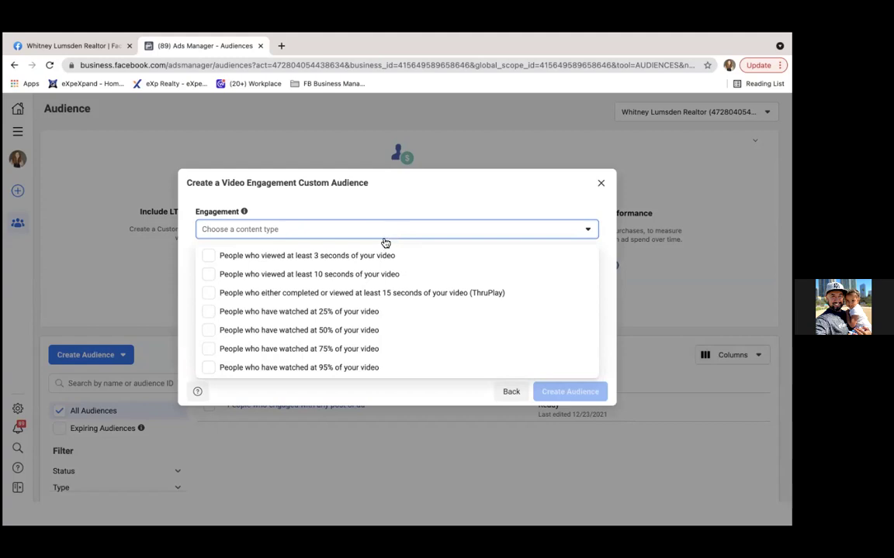
pyautogui.click(356, 293)
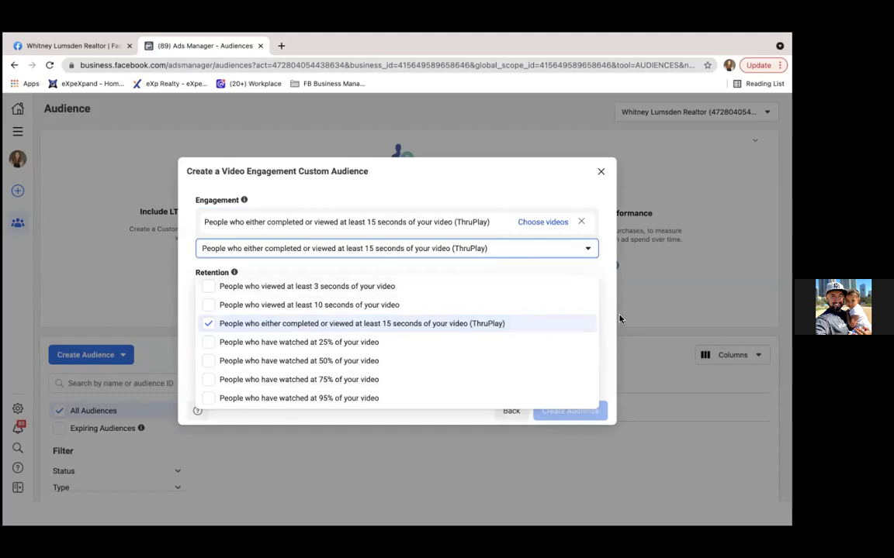
pyautogui.click(550, 223)
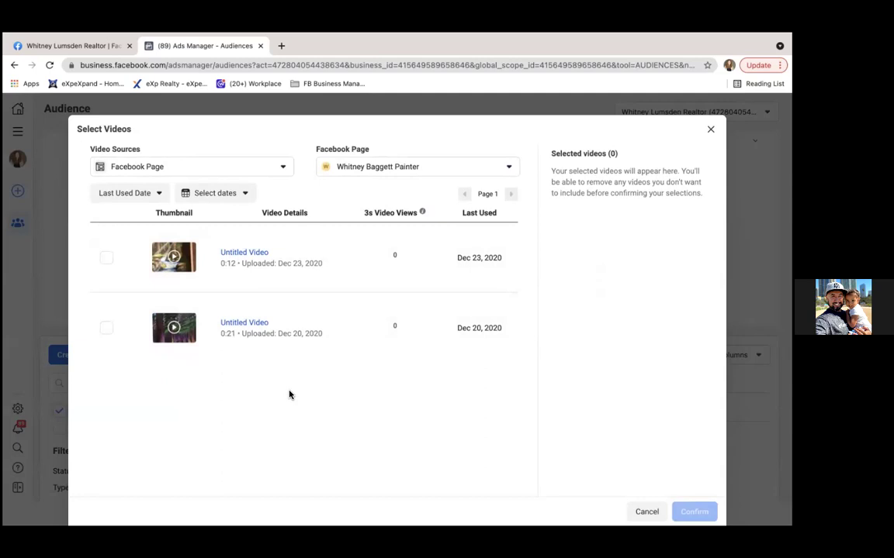
pyautogui.click(326, 169)
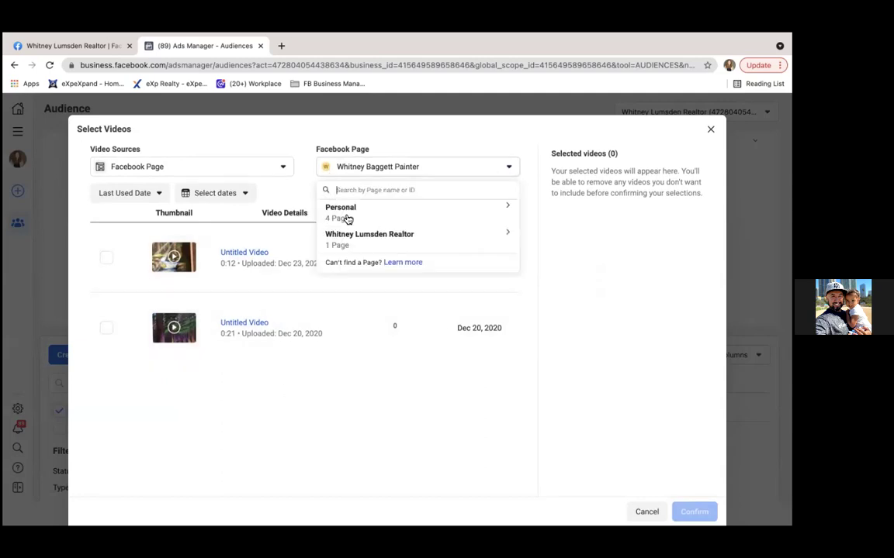
pyautogui.click(348, 237)
pyautogui.click(351, 265)
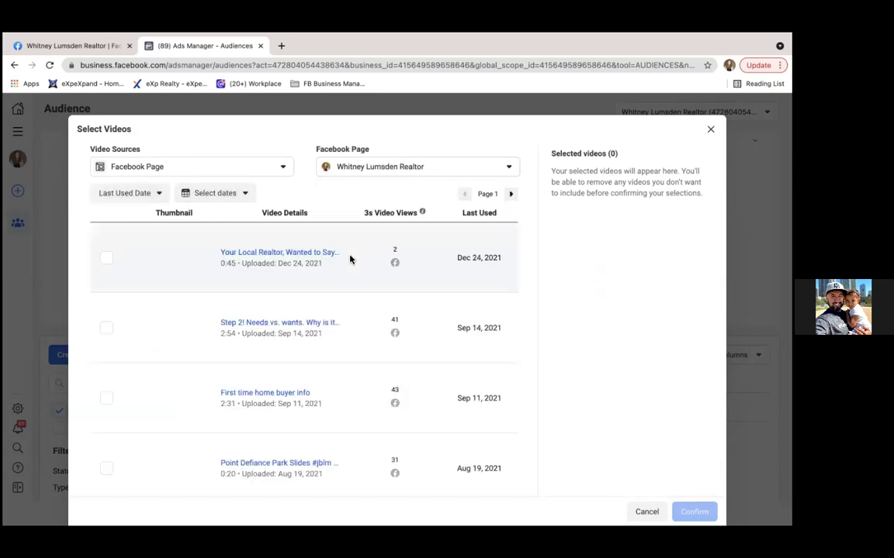
pyautogui.click(106, 262)
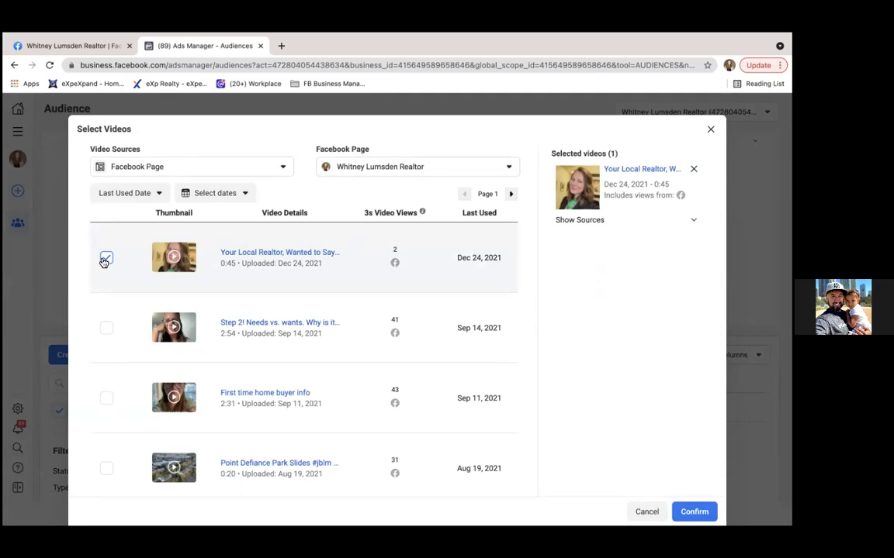
pyautogui.click(681, 513)
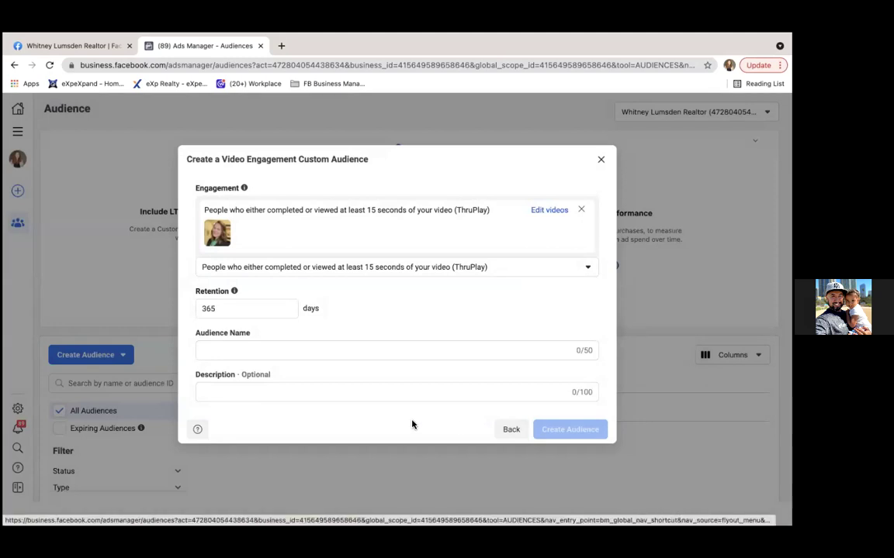
# Step: Set the retention period of the intro video audience to 60 days
pyautogui.click(259, 310)
pyautogui.doubleClick(216, 310)
pyautogui.write('90')
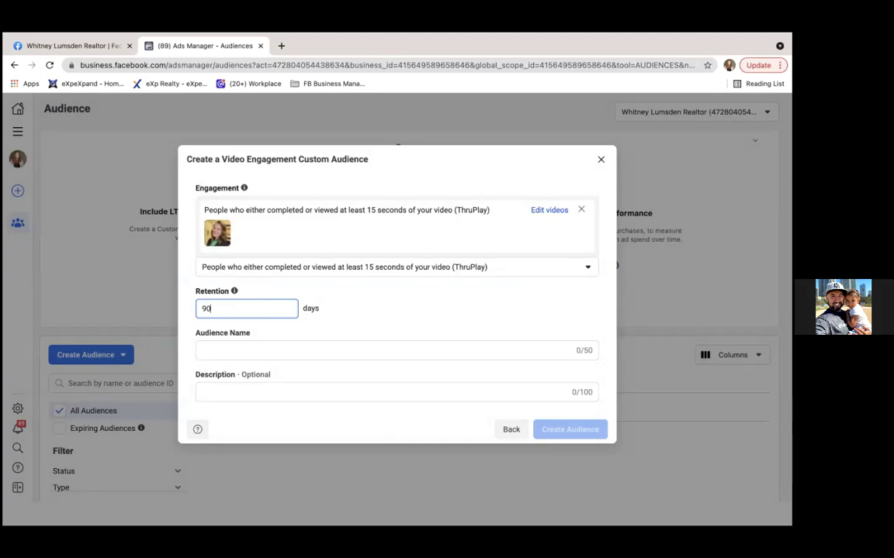
pyautogui.press('BackSpace')
pyautogui.press('BackSpace')
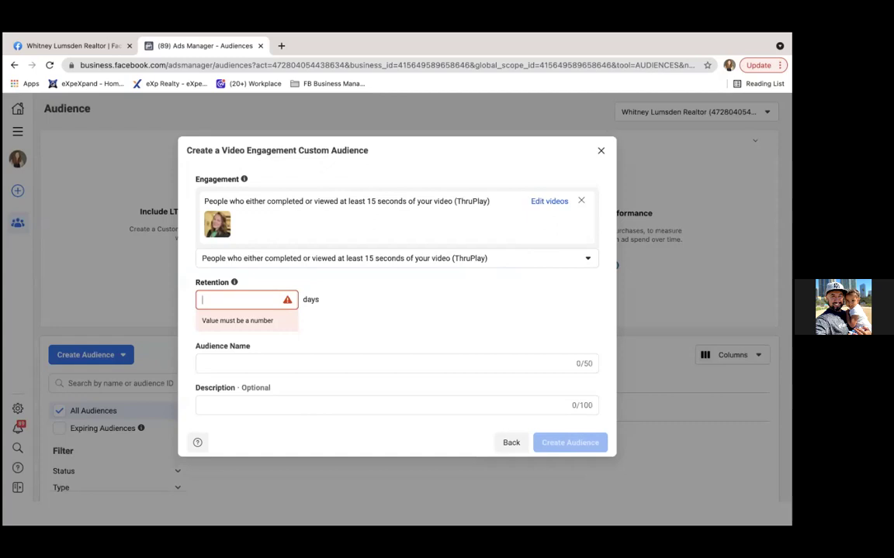
pyautogui.write('60')
pyautogui.click(385, 304)
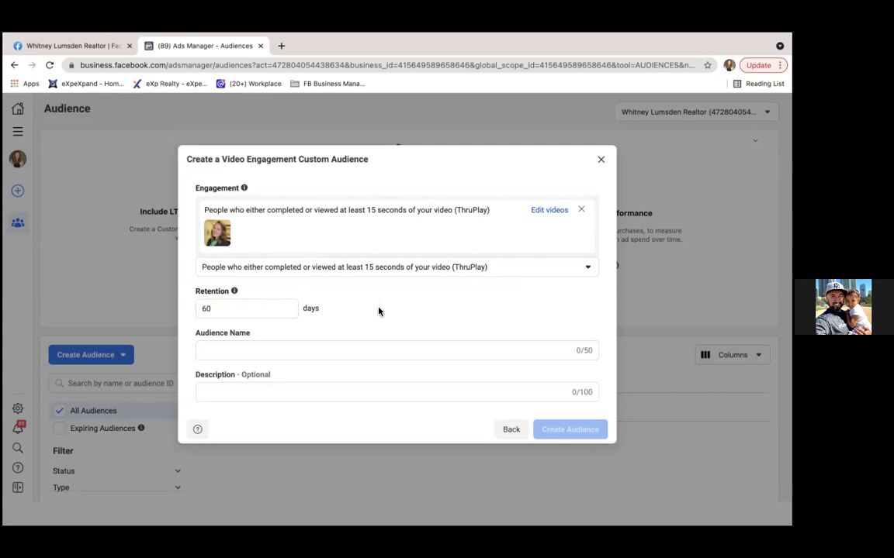
# Step: Name the audience "Intro Video (15 Sec)", create it and return to the audience list
pyautogui.click(330, 346)
pyautogui.write('Intro Video ')
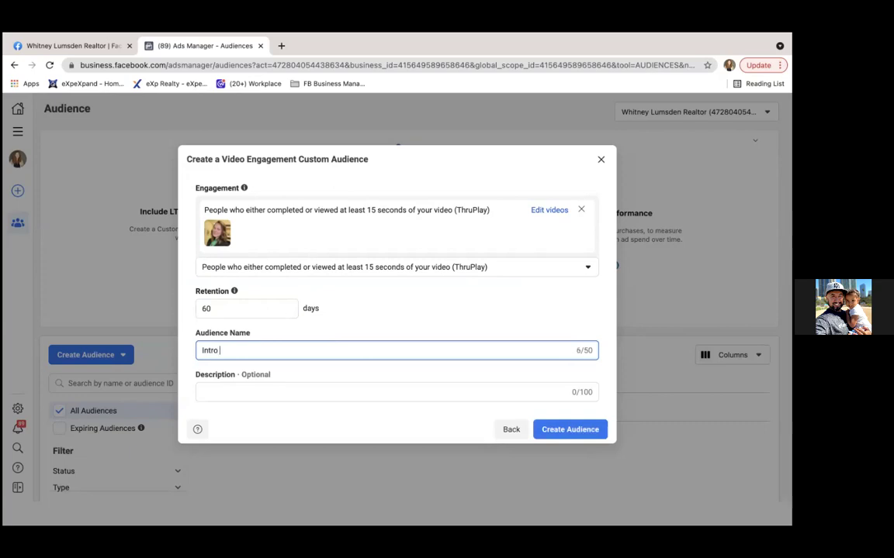
pyautogui.write('(15 Sec)')
pyautogui.click(546, 428)
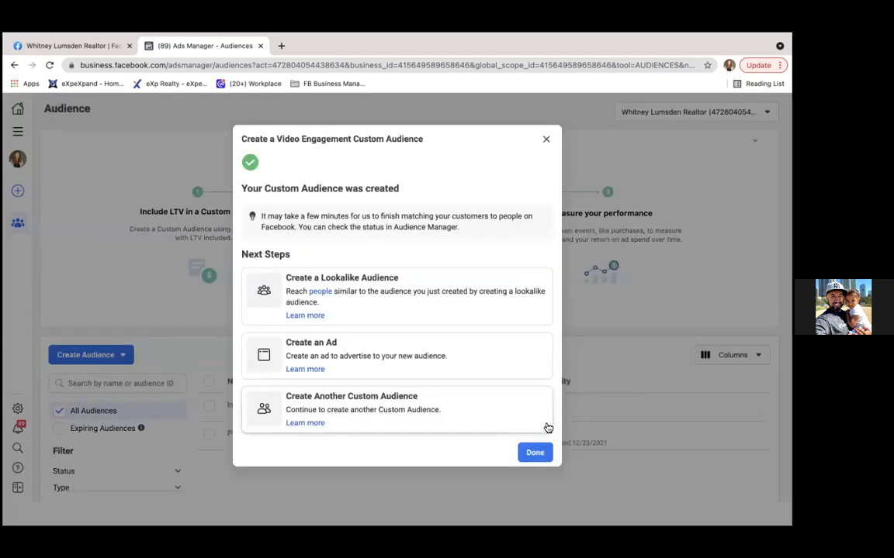
pyautogui.click(534, 452)
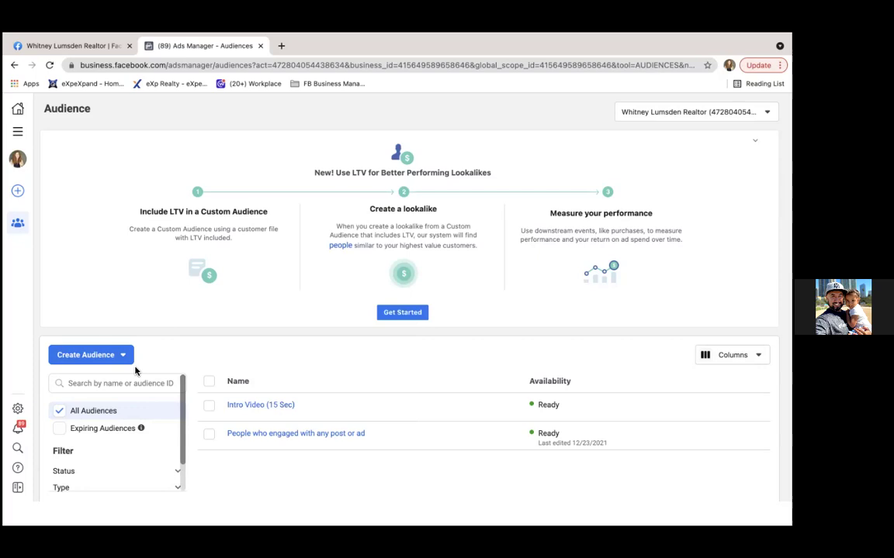
# Step: Begin a second custom audience using Video as the Facebook source and proceed to its engagement settings
pyautogui.click(82, 356)
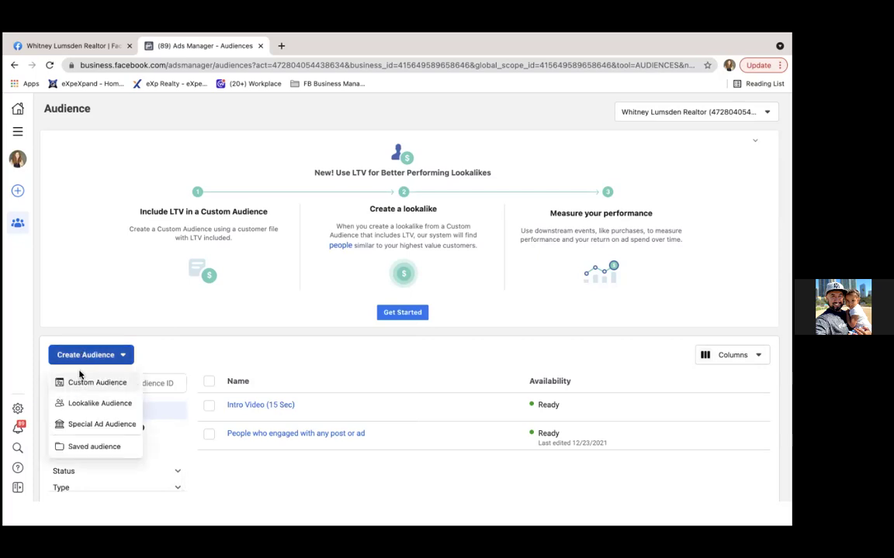
pyautogui.click(85, 383)
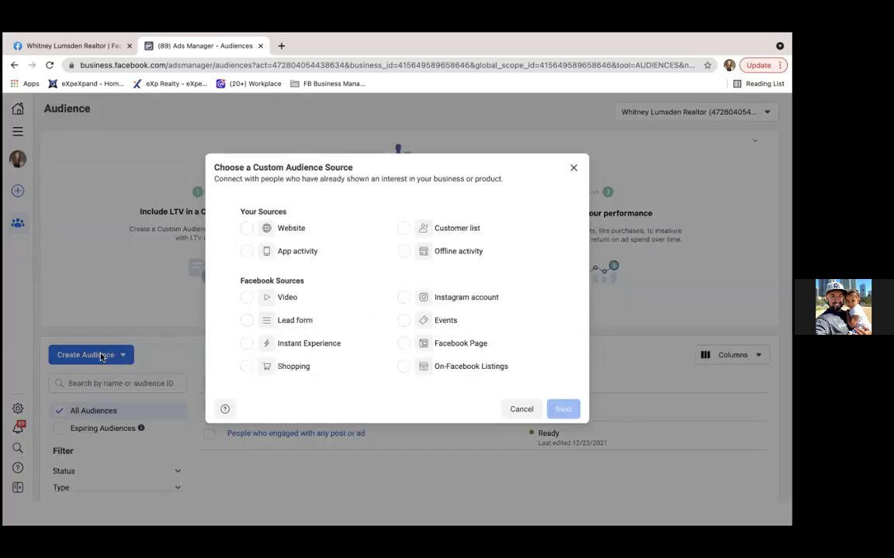
pyautogui.click(246, 297)
pyautogui.click(563, 409)
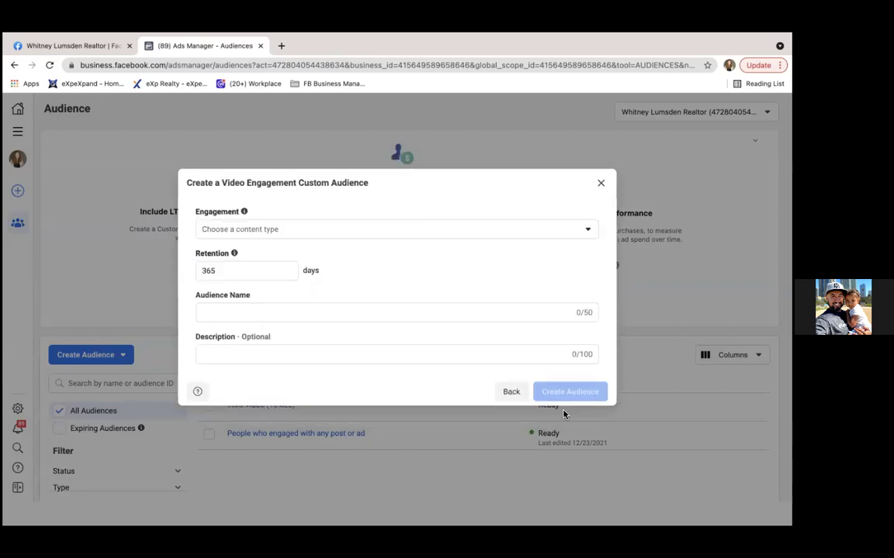
# Step: Target people who completed or viewed at least 15 seconds (ThruPlay) of the "First time home buyer info" video
pyautogui.click(303, 230)
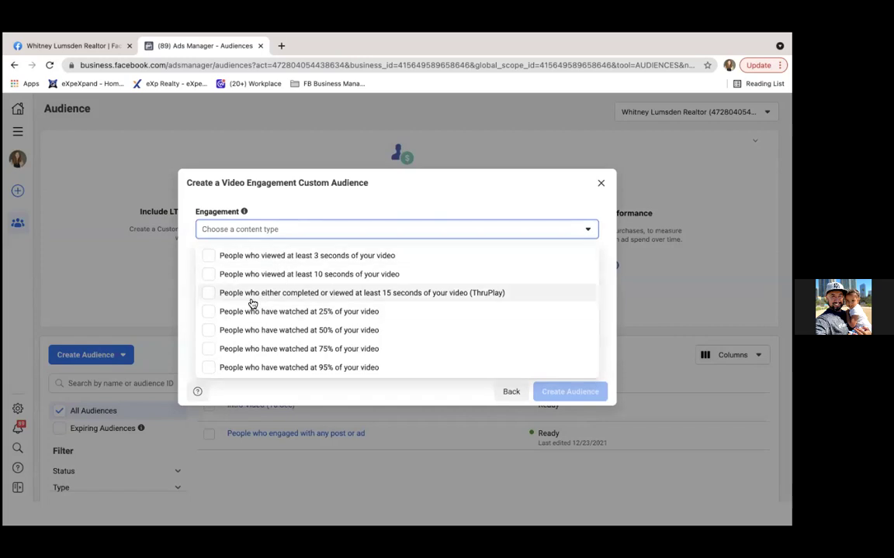
pyautogui.click(205, 300)
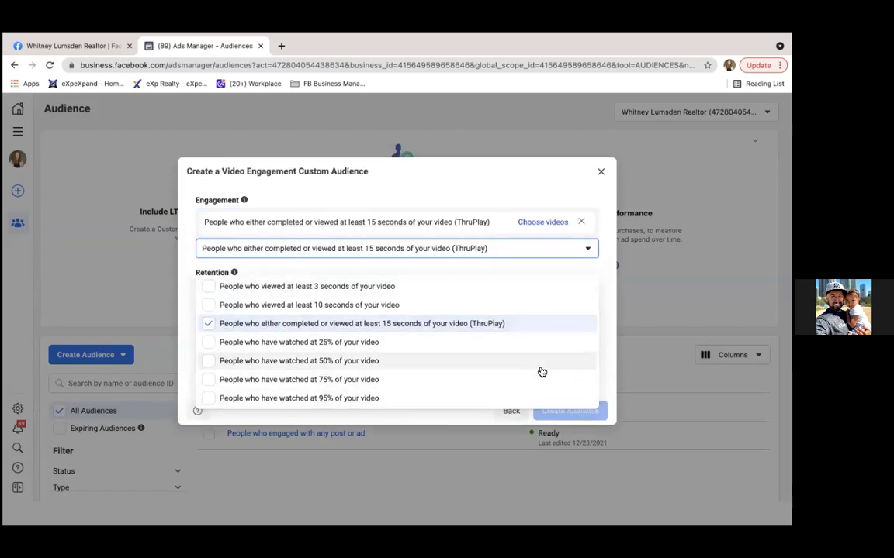
pyautogui.click(553, 223)
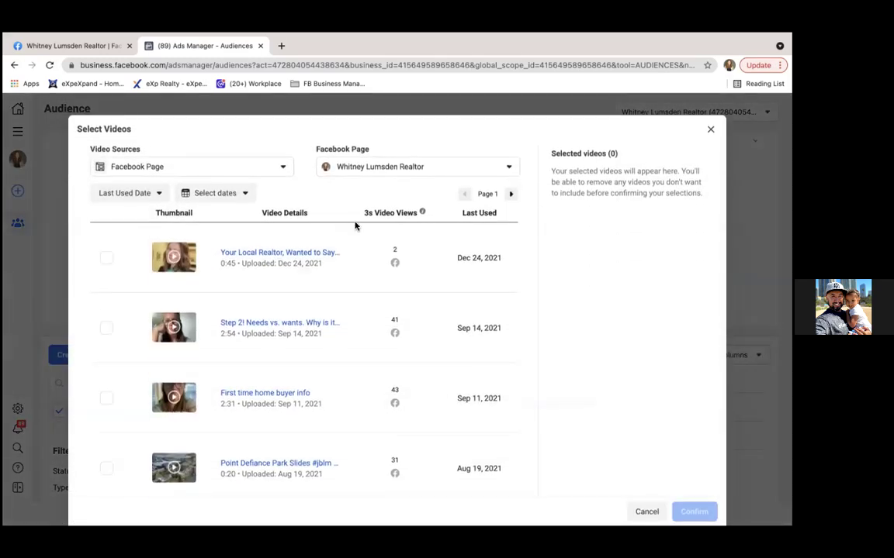
pyautogui.click(107, 398)
pyautogui.click(694, 512)
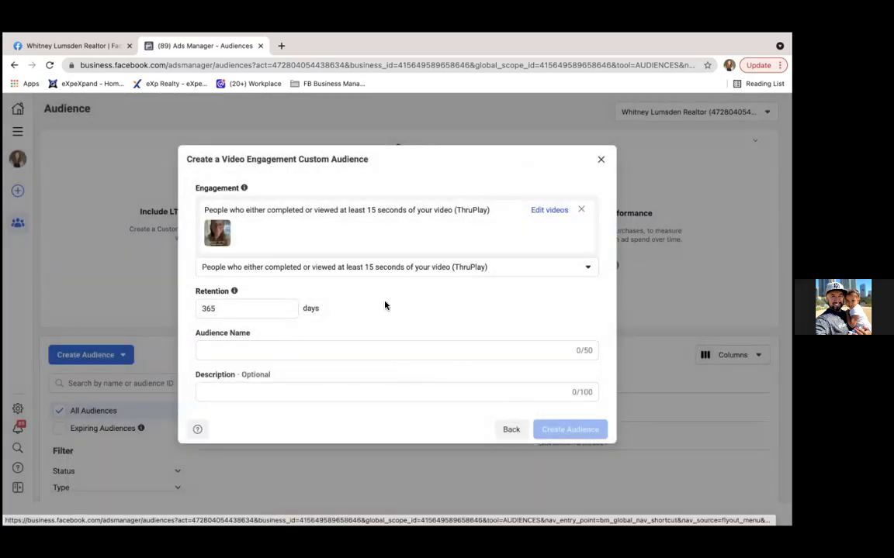
# Step: Name the second audience "First Time Home Buyer (15 Sec)"
pyautogui.click(242, 352)
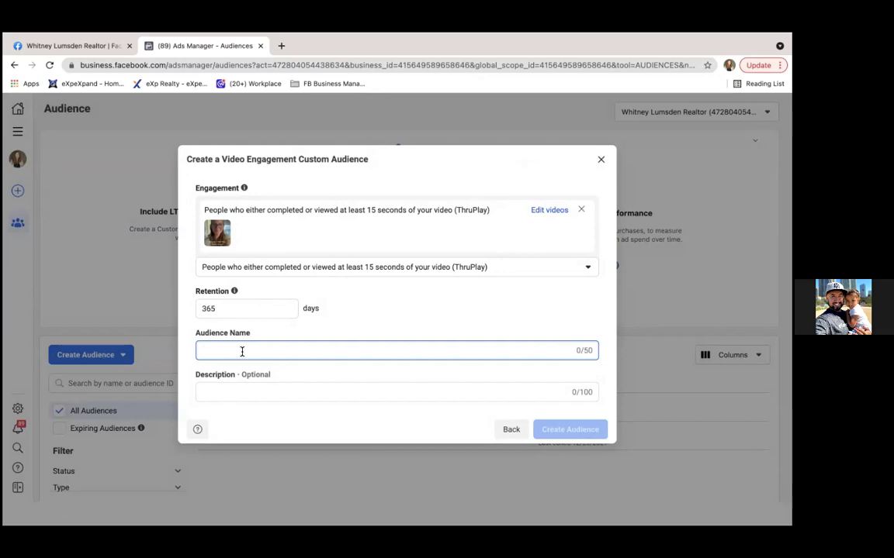
pyautogui.write('First')
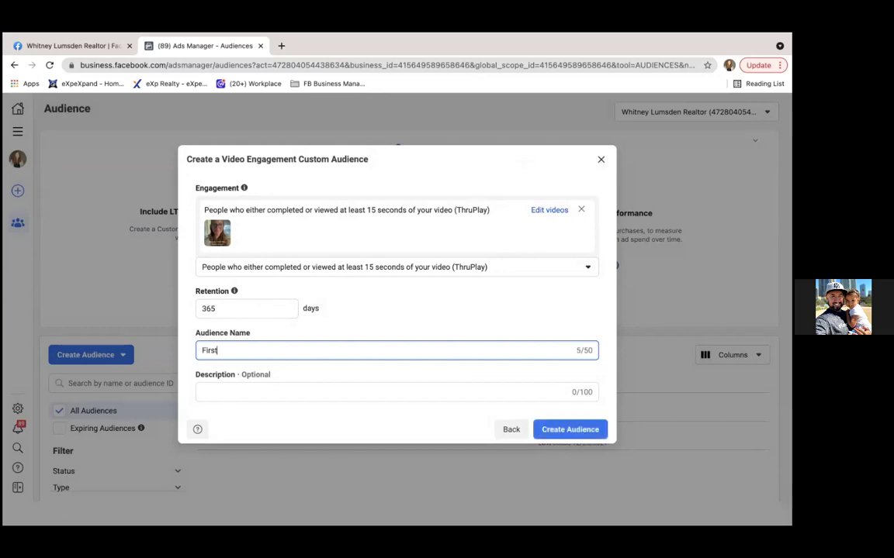
pyautogui.write(' Time Home Buyer')
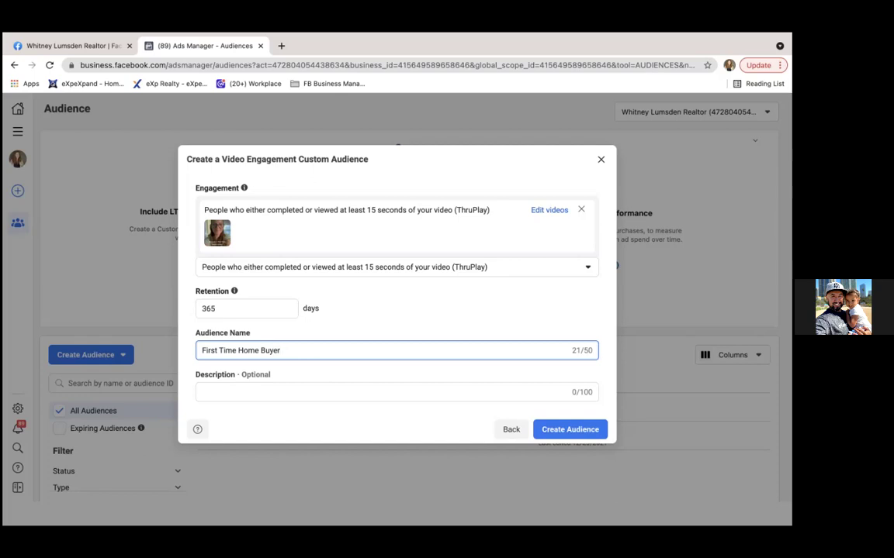
pyautogui.write(' (15 Sec)')
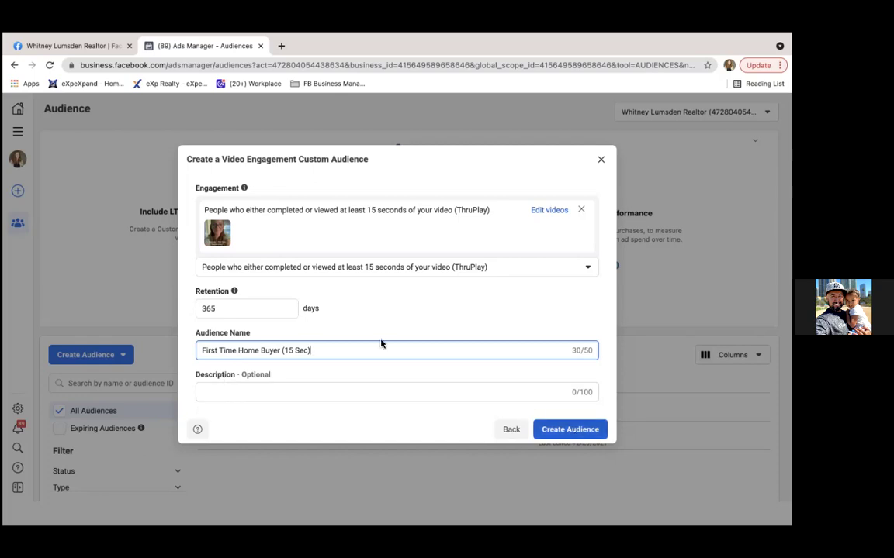
# Step: Set the home buyer audience's retention to 90 days, create it and return to the audience list
pyautogui.click(242, 309)
pyautogui.doubleClick(242, 310)
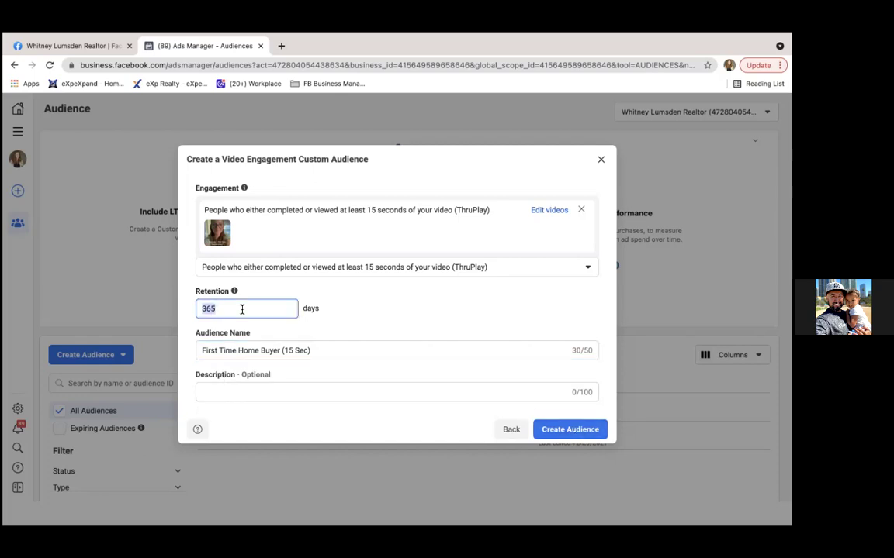
pyautogui.write('90')
pyautogui.click(392, 300)
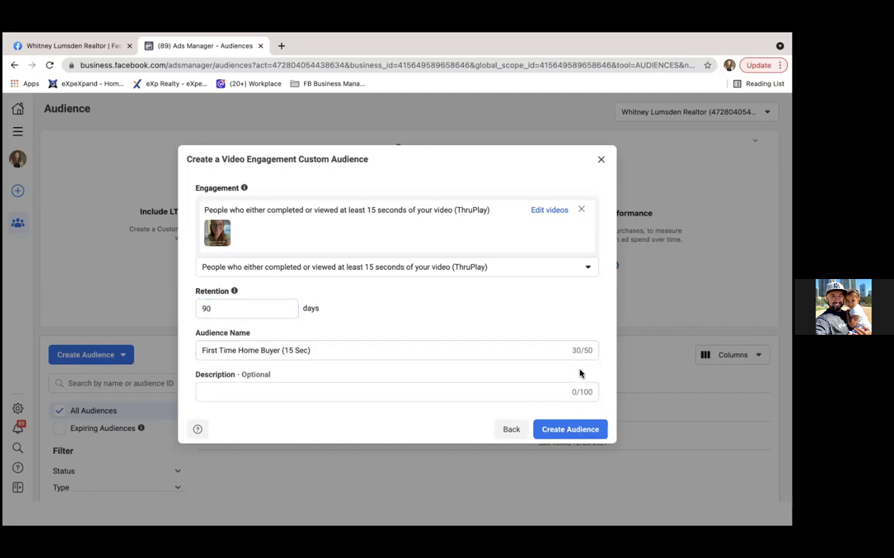
pyautogui.click(555, 436)
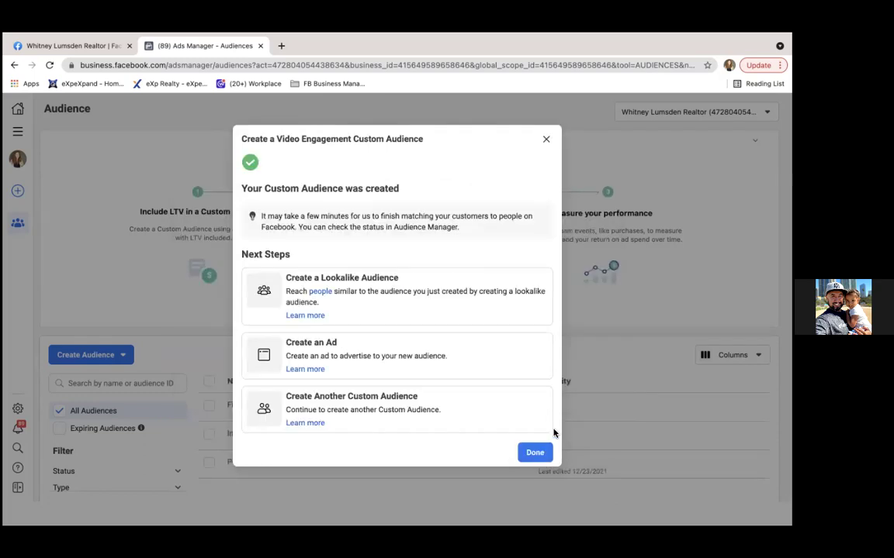
pyautogui.click(527, 453)
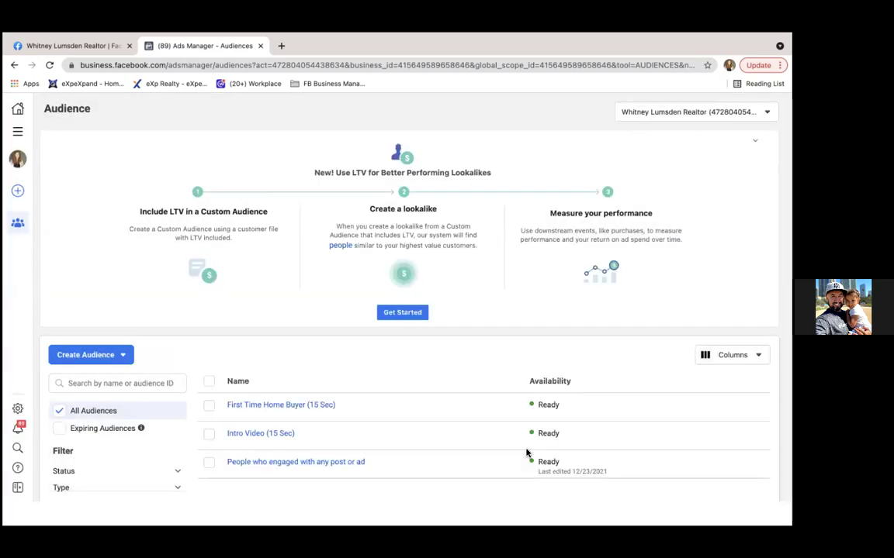